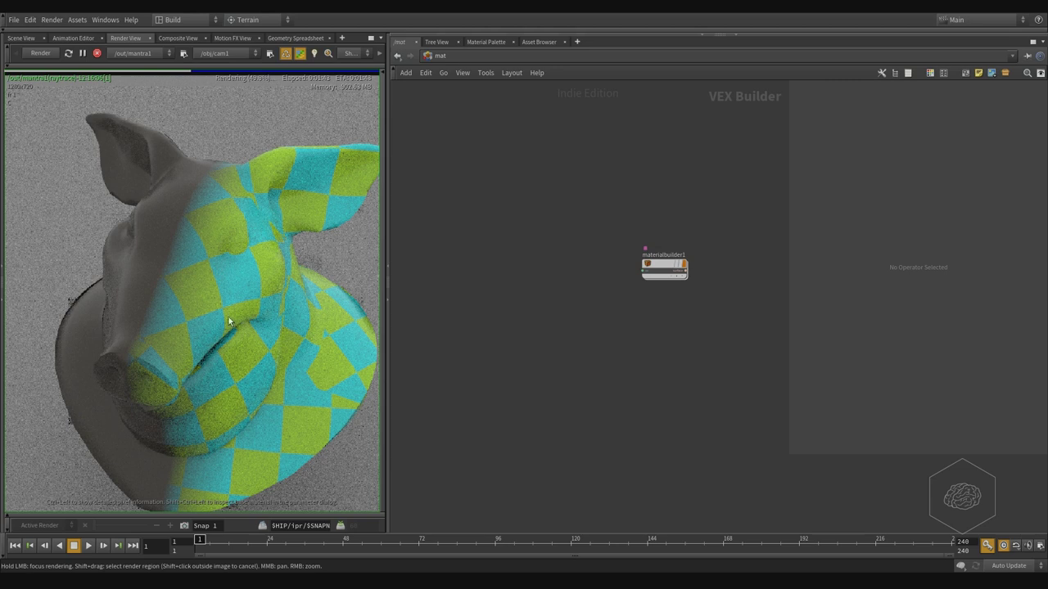
Step: Review the shader network inside materialbuilder1, including both Principled Shader Cores and the Layer Mix, and return to the mat level
middle_click_drag(684, 181, 526, 191)
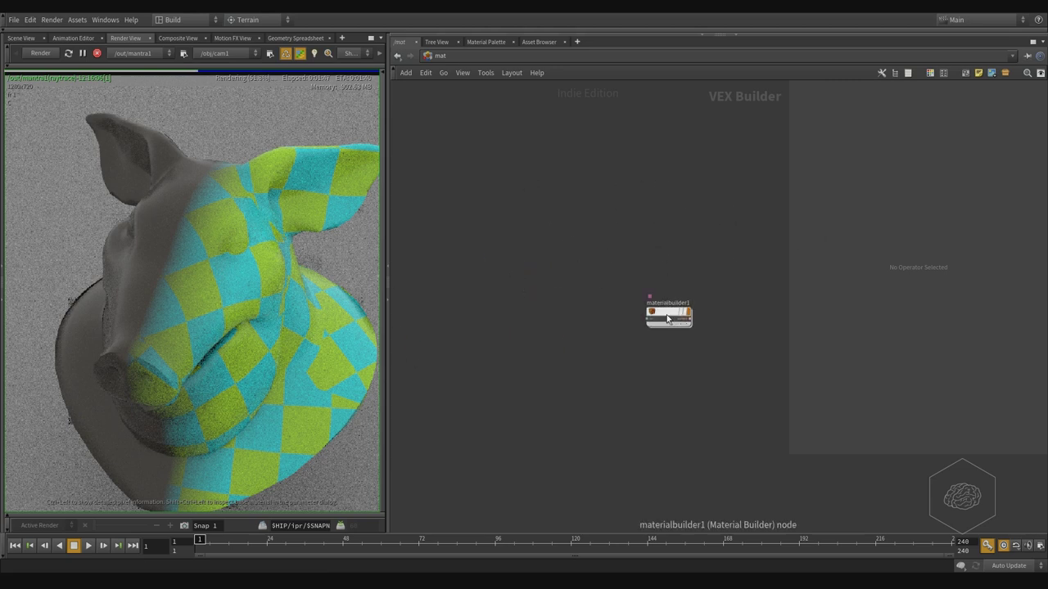
double_click(668, 316)
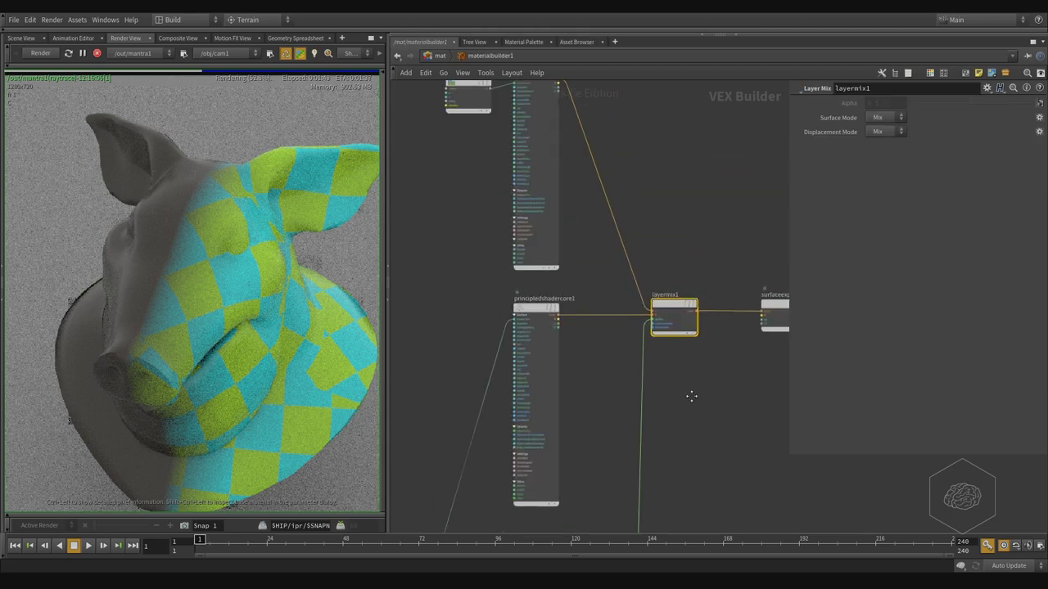
left_click(551, 308)
middle_click_drag(691, 216, 713, 258)
scroll(543, 337, "up", 5)
scroll(543, 337, "down", 3)
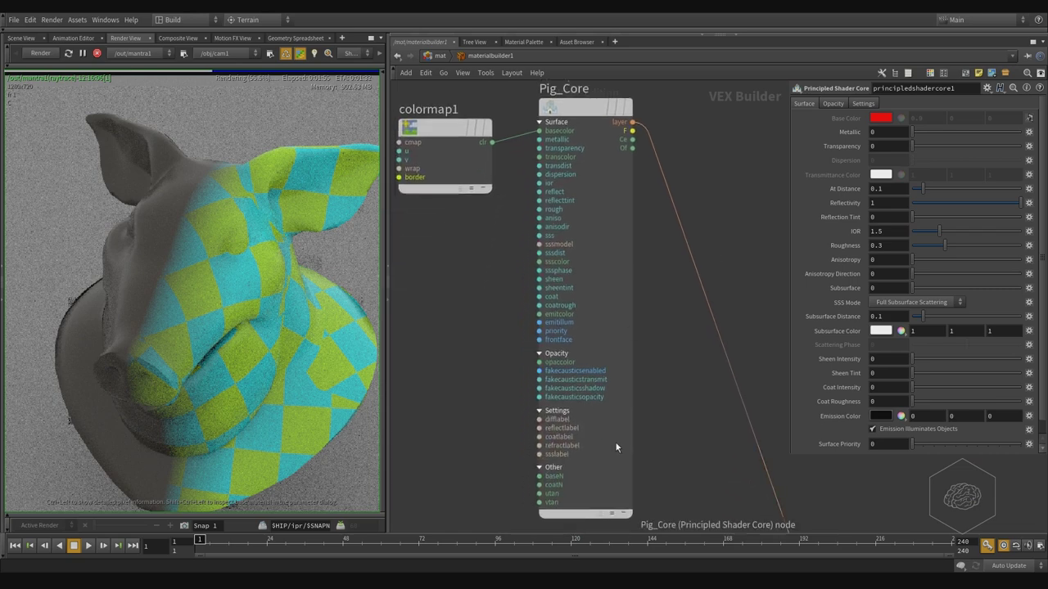
scroll(524, 508, "up", 2)
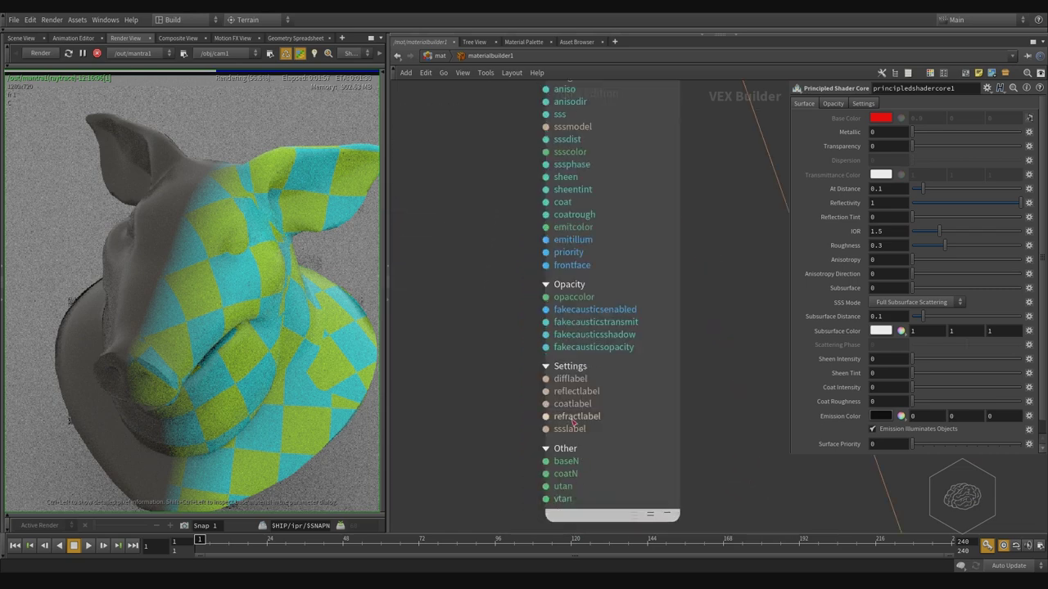
scroll(496, 237, "down", 2)
scroll(587, 267, "down", 5)
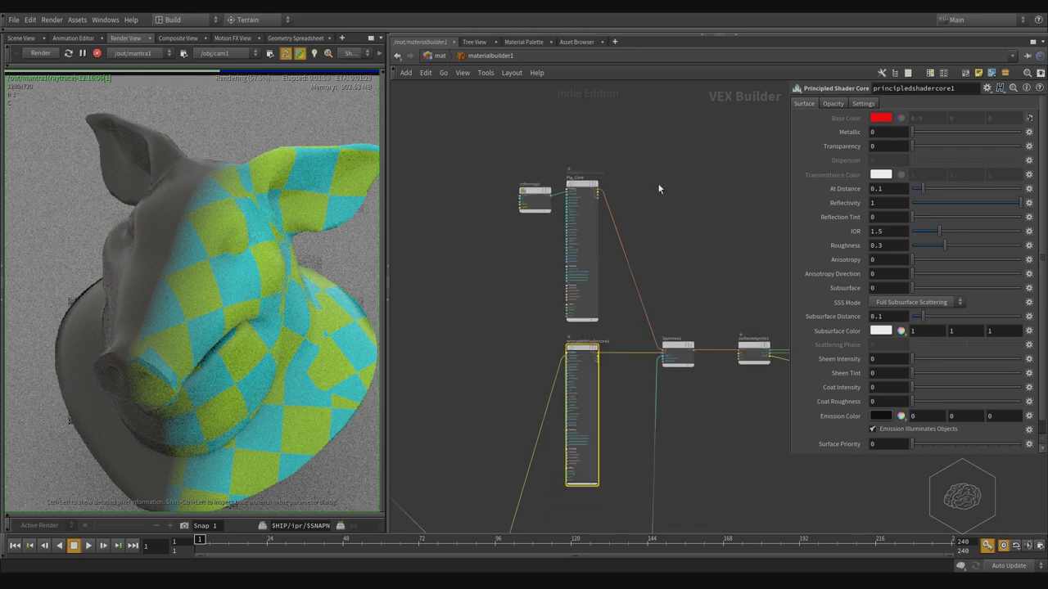
middle_click_drag(697, 317, 696, 166)
left_click(439, 56)
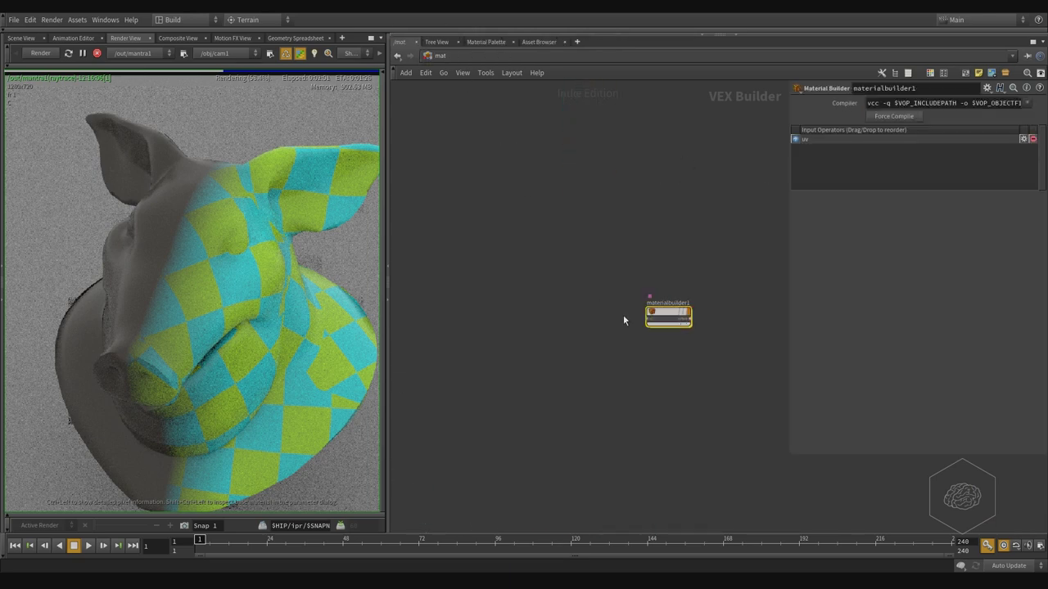
Step: Duplicate the materialbuilder1 node below the original and open the copy's network
left_click_drag(555, 267, 619, 425, "alt")
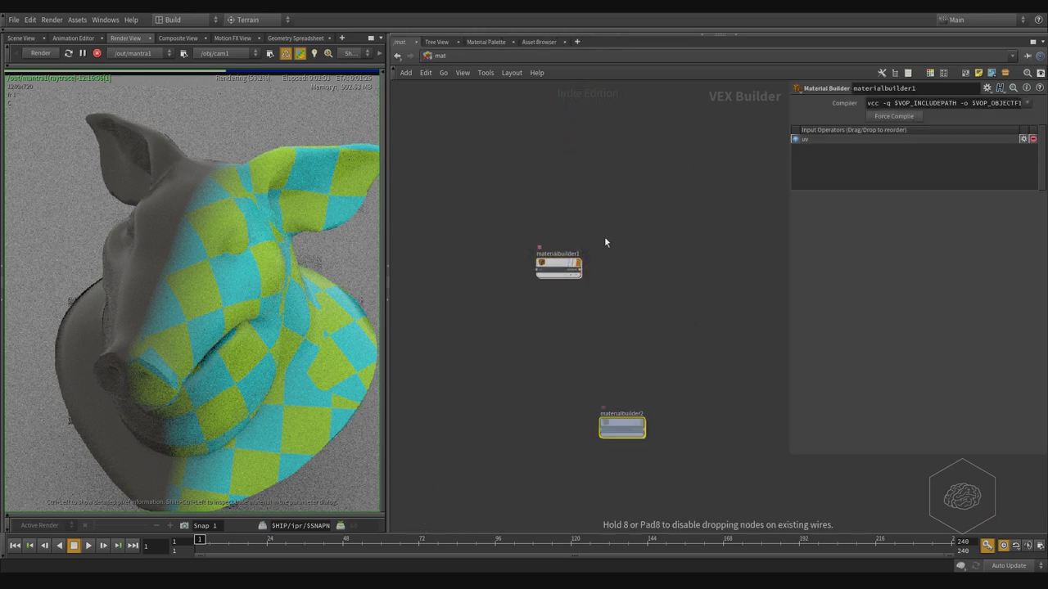
middle_click_drag(606, 242, 581, 222)
left_click_drag(624, 344, 535, 499)
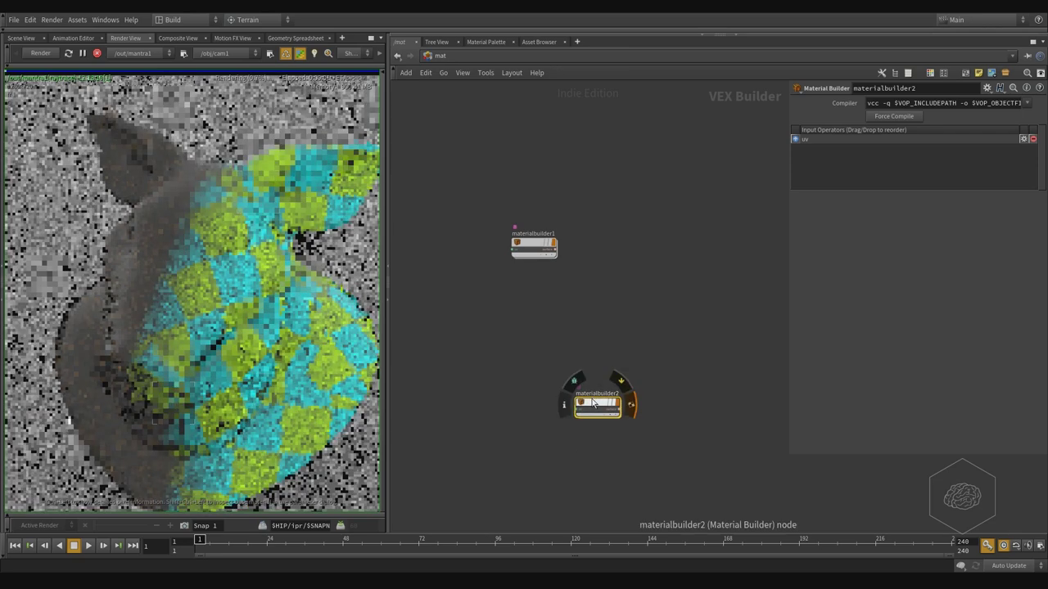
double_click(596, 404)
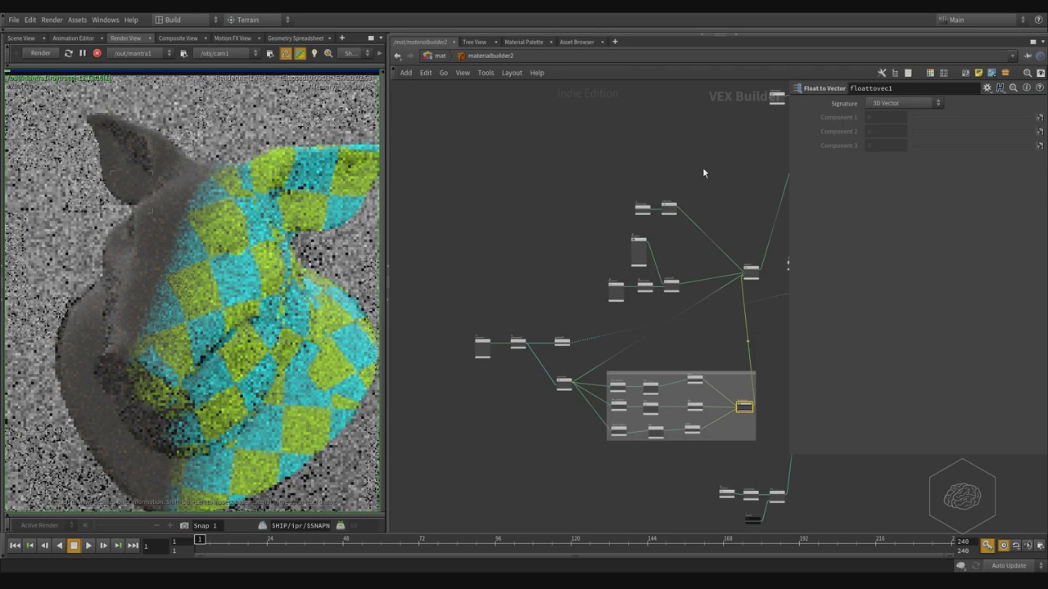
Step: Delete the small separate chain of nodes below the channel network box
middle_click_drag(713, 181, 625, 181)
middle_click_drag(690, 490, 675, 413)
left_click_drag(719, 402, 570, 547)
key("Delete")
Step: Delete the network box and the two middle columns of nodes between the channel splitters and floattovec1
middle_click_drag(739, 294, 486, 367)
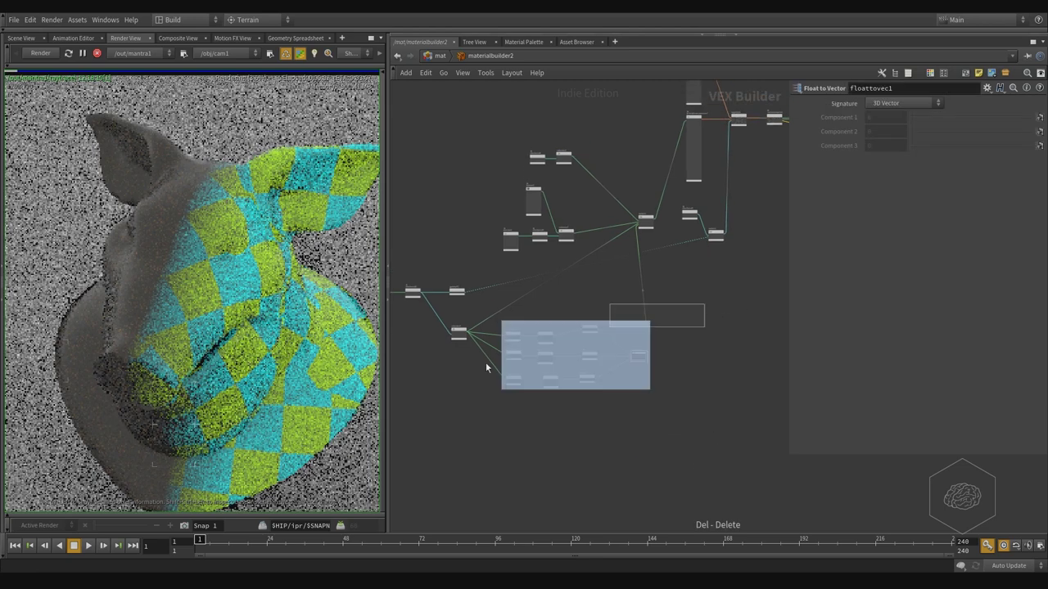
left_click_drag(487, 364, 443, 388)
middle_click_drag(517, 459, 694, 454)
left_click(760, 417)
scroll(748, 413, "up", 4)
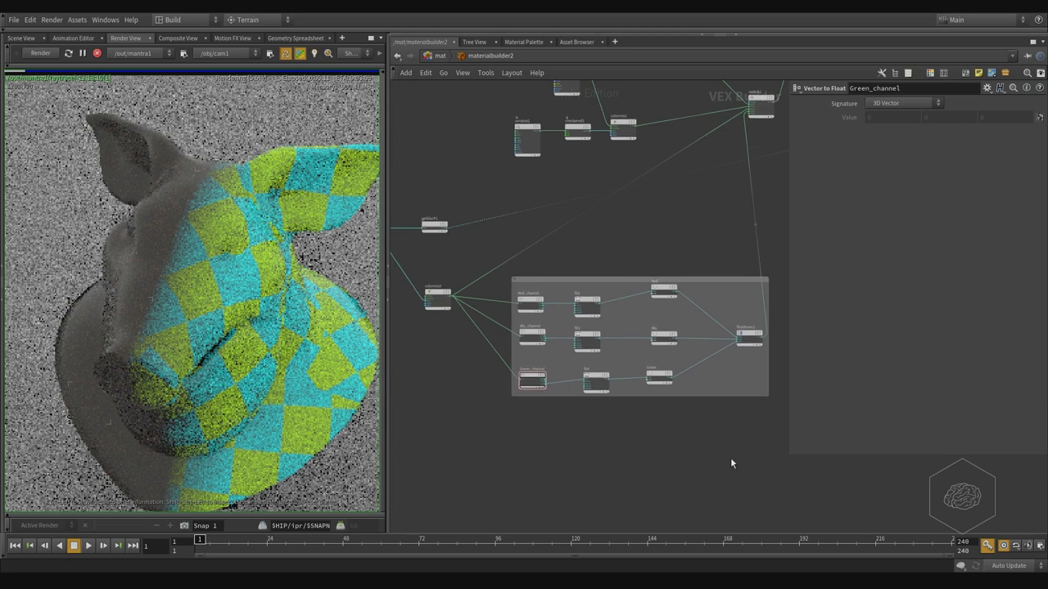
left_click_drag(688, 392, 647, 318)
key("Delete")
left_click_drag(664, 247, 571, 446)
key("Delete")
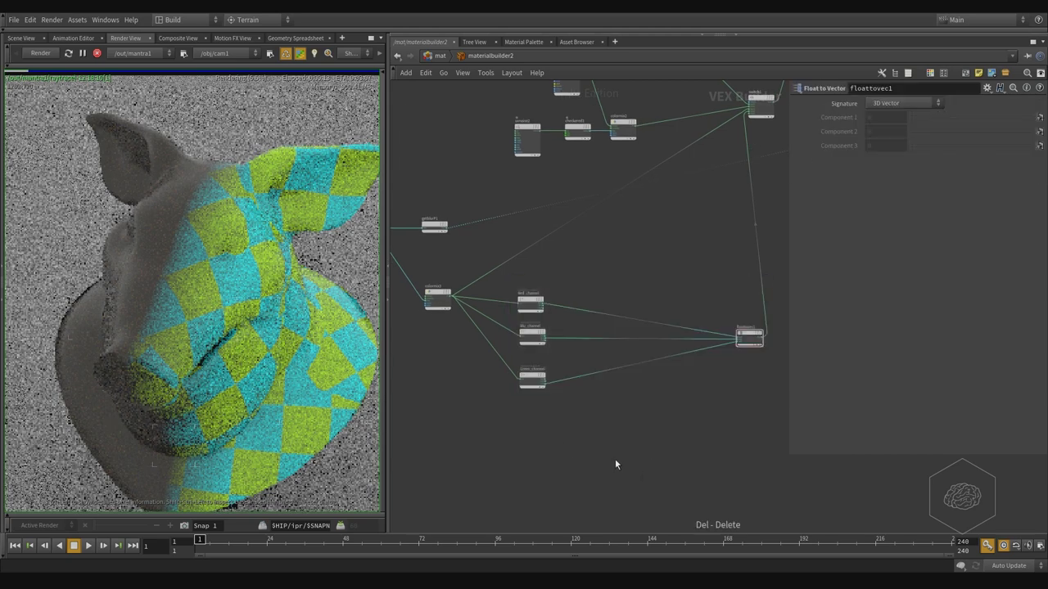
Step: Delete the three vector-to-float channel nodes and the floattovec1 node
left_click_drag(642, 471, 513, 293)
key("Delete")
left_click_drag(709, 289, 772, 380)
key("Delete")
middle_click_drag(615, 323, 735, 420)
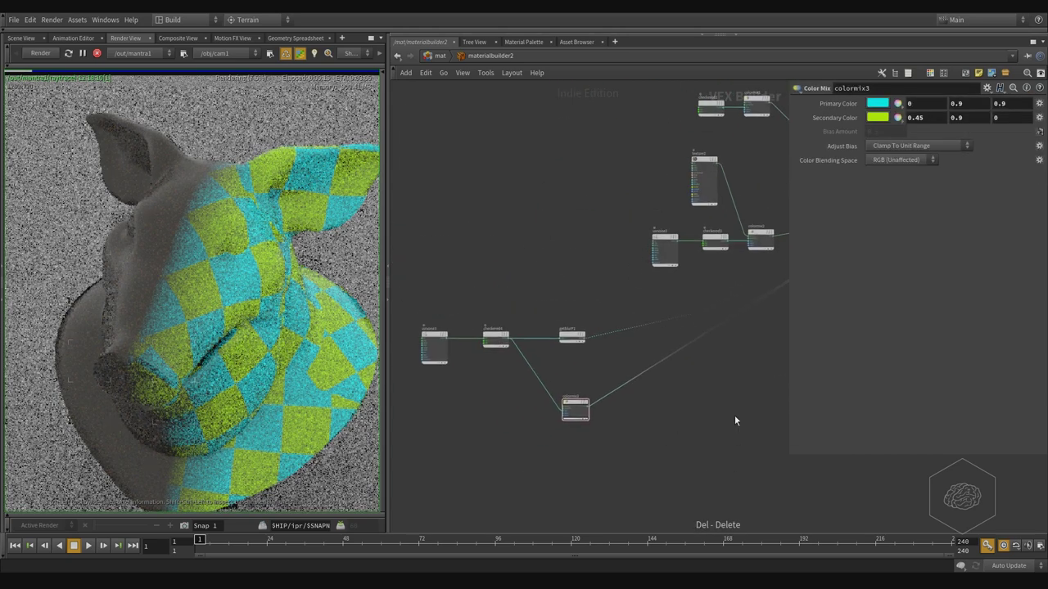
Step: Delete the intermediate node wired between checkered4 and switch2
scroll(533, 351, "up", 4)
middle_click_drag(533, 351, 553, 266)
left_click_drag(620, 254, 560, 461)
middle_click_drag(667, 259, 578, 257)
scroll(579, 297, "down", 3)
key("Delete")
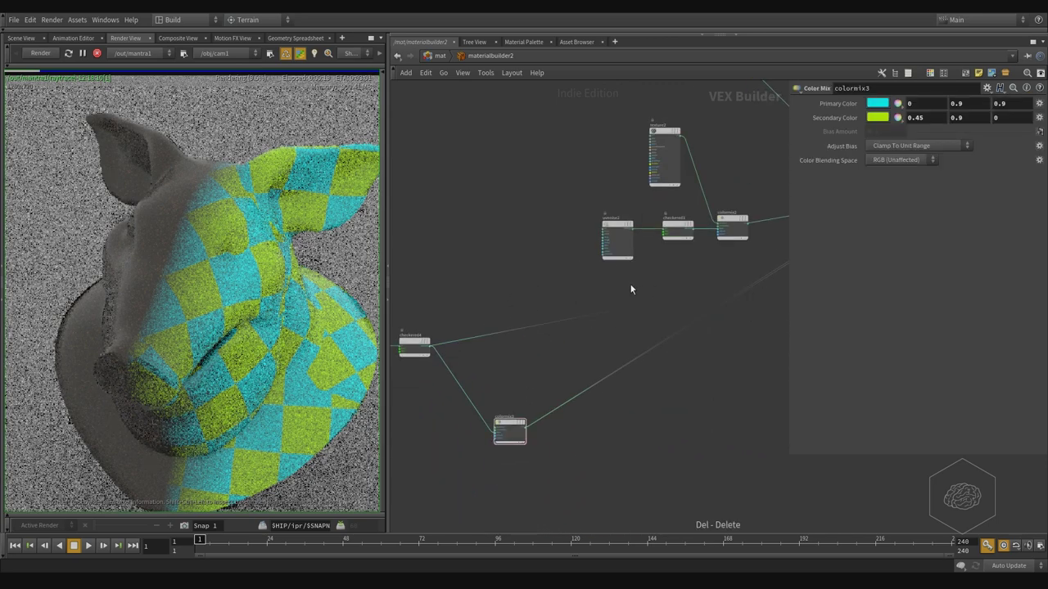
Step: Remove the wire running from checkered4 to switch2 and delete the switch2 node
left_click_drag(513, 425, 510, 402)
middle_click_drag(606, 400, 522, 415)
middle_click_drag(722, 343, 498, 400)
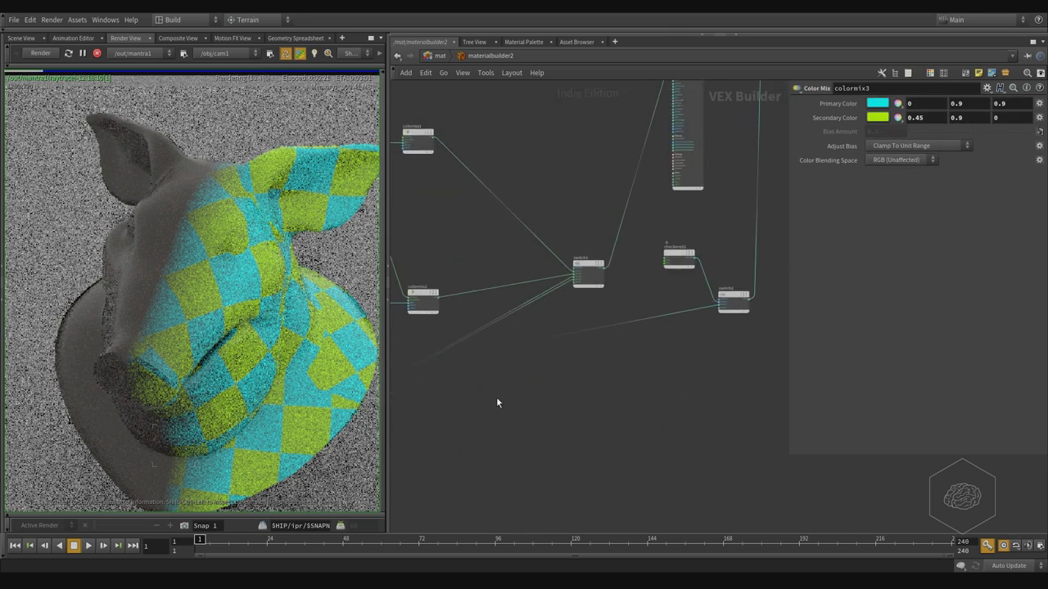
middle_click_drag(652, 315, 517, 325)
scroll(573, 288, "up", 4)
left_click_drag(512, 298, 532, 446)
key("Delete")
left_click(613, 333)
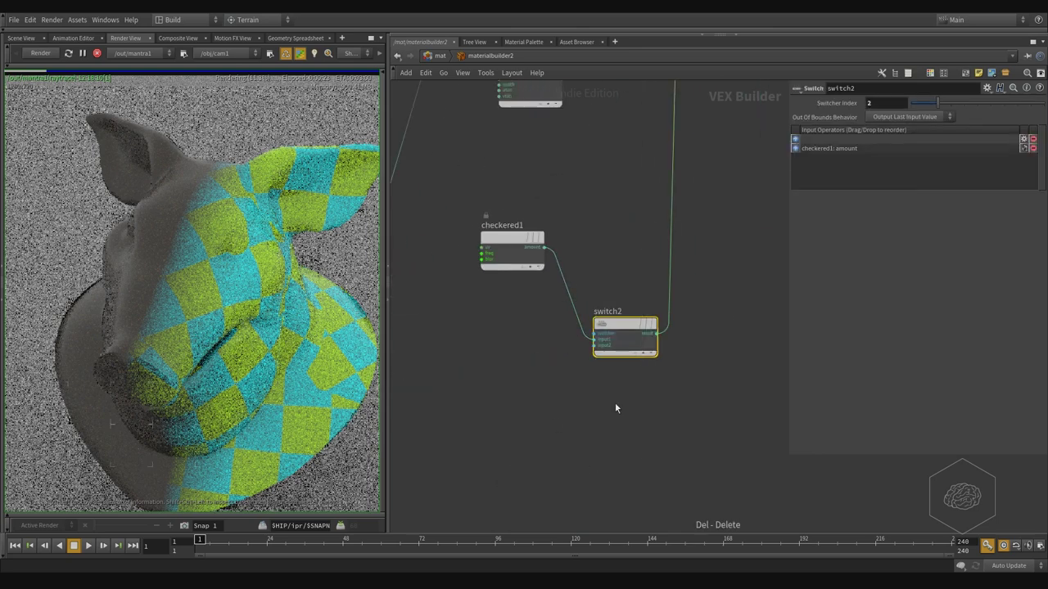
key("Delete")
middle_click_drag(633, 359, 592, 481)
Step: Connect the amount output of checkered1 to the alpha input of layermix1
left_click(505, 371)
scroll(587, 414, "down", 2)
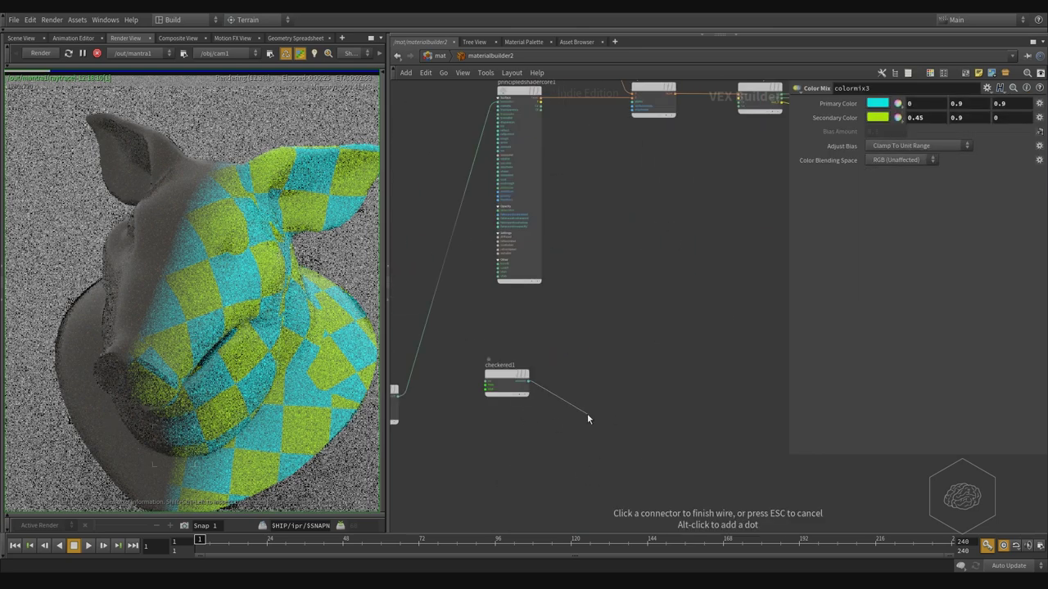
scroll(612, 159, "up", 4)
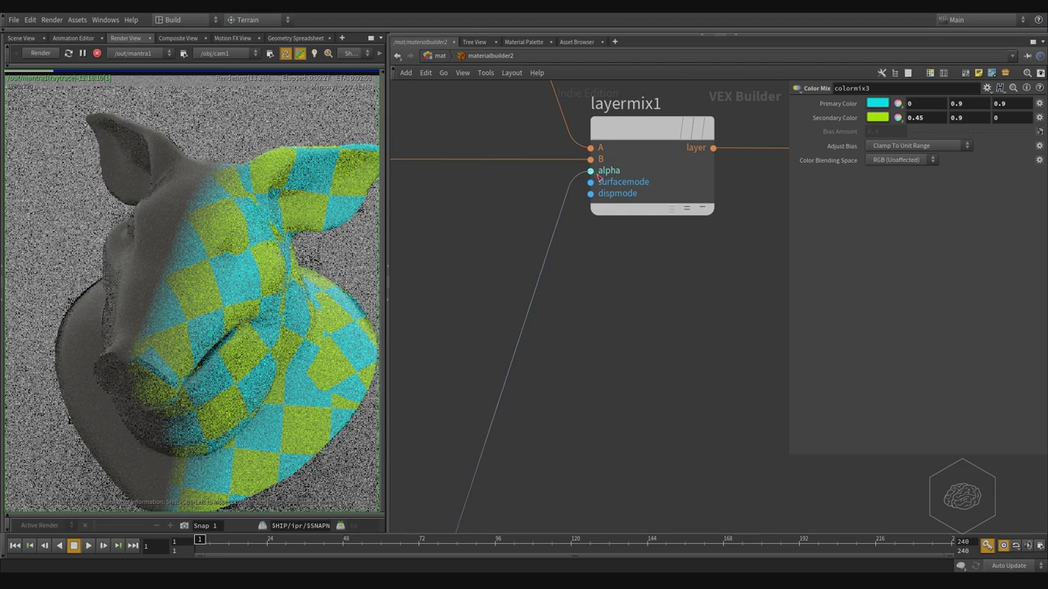
left_click(599, 175)
scroll(737, 320, "down", 3)
scroll(569, 286, "up", 2)
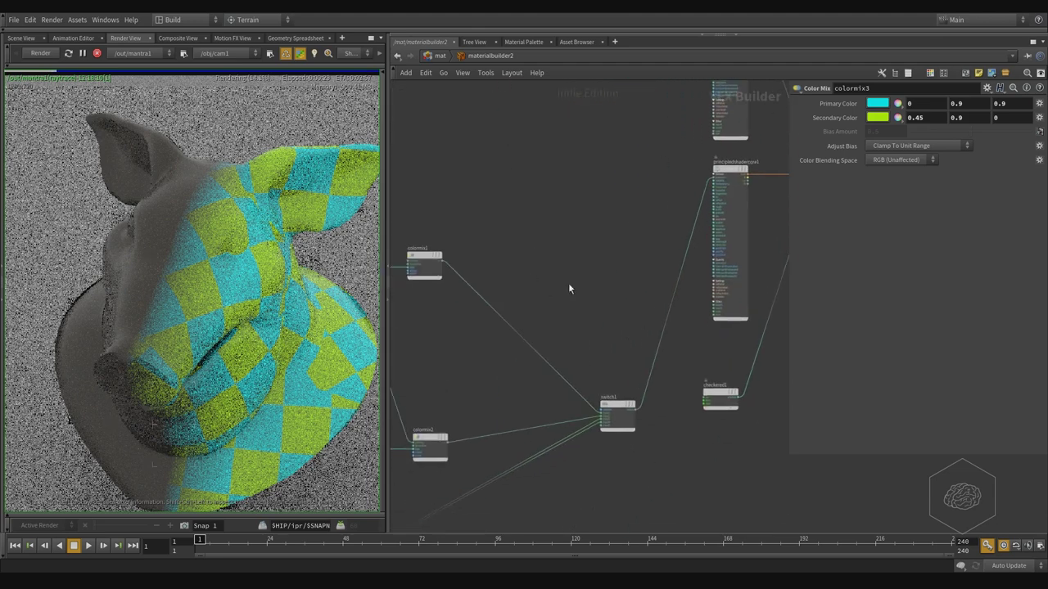
Step: Delete the uvnoise2 chain with its texture and color mix nodes, and the checkered and color mix pair above it
left_click_drag(675, 198, 451, 359)
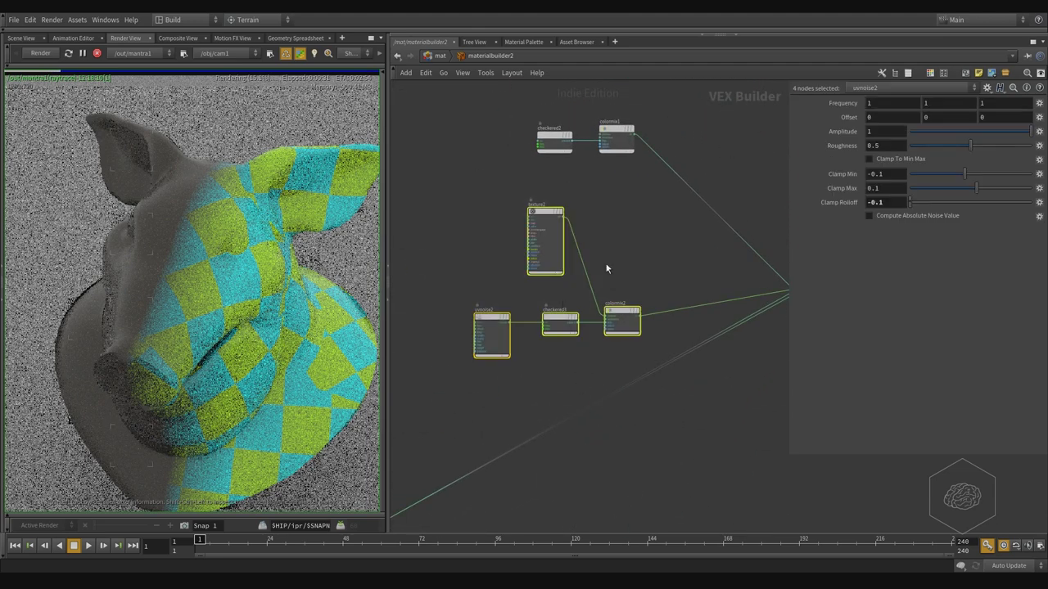
key("Delete")
middle_click_drag(637, 231, 573, 361)
left_click_drag(635, 170, 458, 300)
key("Delete")
middle_click_drag(555, 394, 511, 197)
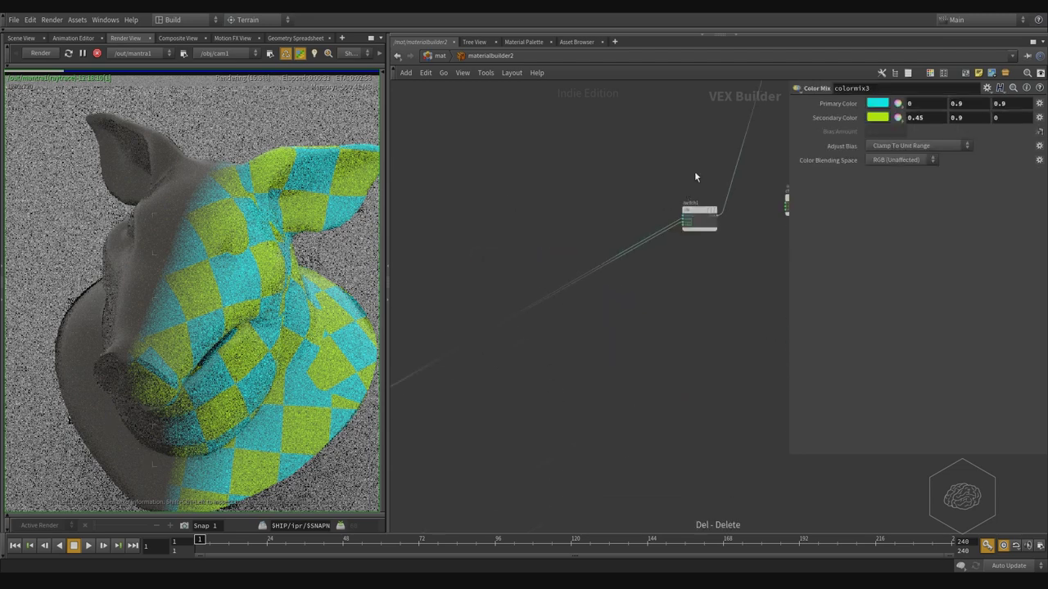
Step: Delete the switch1 node that feeds the base color of principledshadercore1
left_click_drag(697, 177, 706, 274)
key("Delete")
scroll(660, 314, "down", 5)
scroll(548, 329, "up", 3)
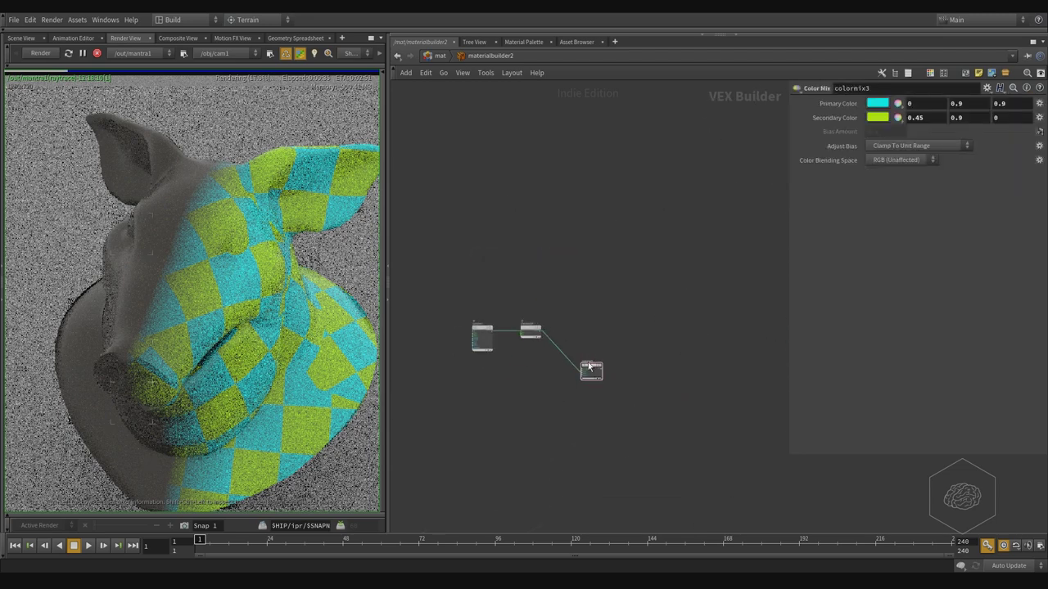
Step: Reposition colormix3 and lay out the remaining nodes automatically
left_click_drag(589, 366, 593, 336)
middle_click_drag(652, 220, 504, 442)
scroll(551, 409, "down", 3)
middle_click_drag(552, 412, 552, 334)
key("l")
Step: Move the uvnoise3, checkered4 and colormix3 nodes together, leaving space before principledshadercore1
middle_click_drag(552, 456, 720, 267)
scroll(628, 277, "up", 5)
left_click_drag(737, 223, 401, 373)
middle_click_drag(402, 372, 516, 260)
scroll(606, 268, "up", 4)
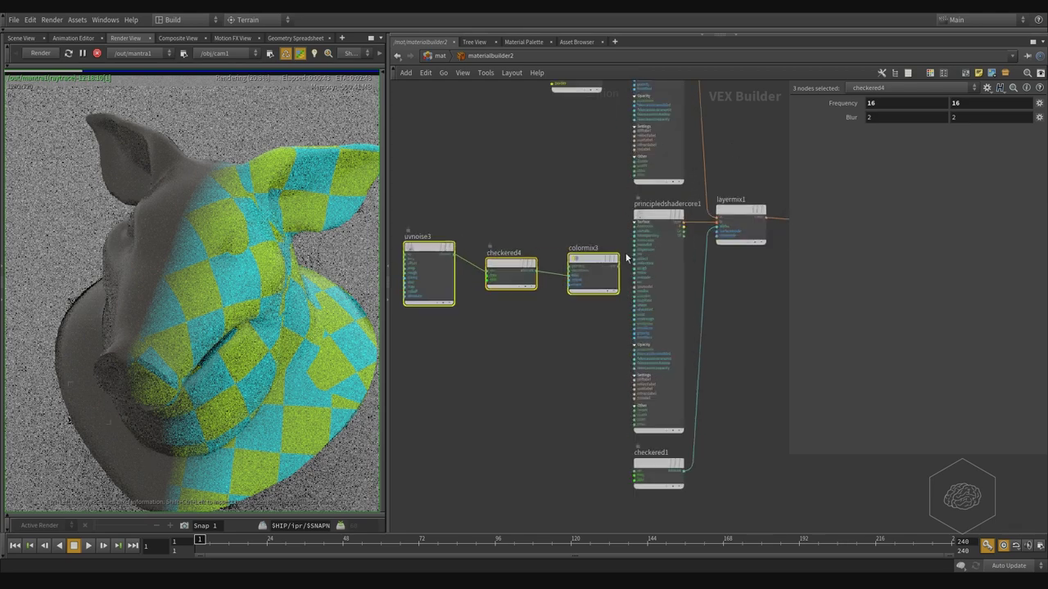
left_click_drag(591, 268, 512, 275)
Step: Connect the clr output of colormix3 to the basecolor input of principledshadercore1
scroll(582, 274, "up", 5)
middle_click_drag(582, 277, 580, 328)
left_click(573, 328)
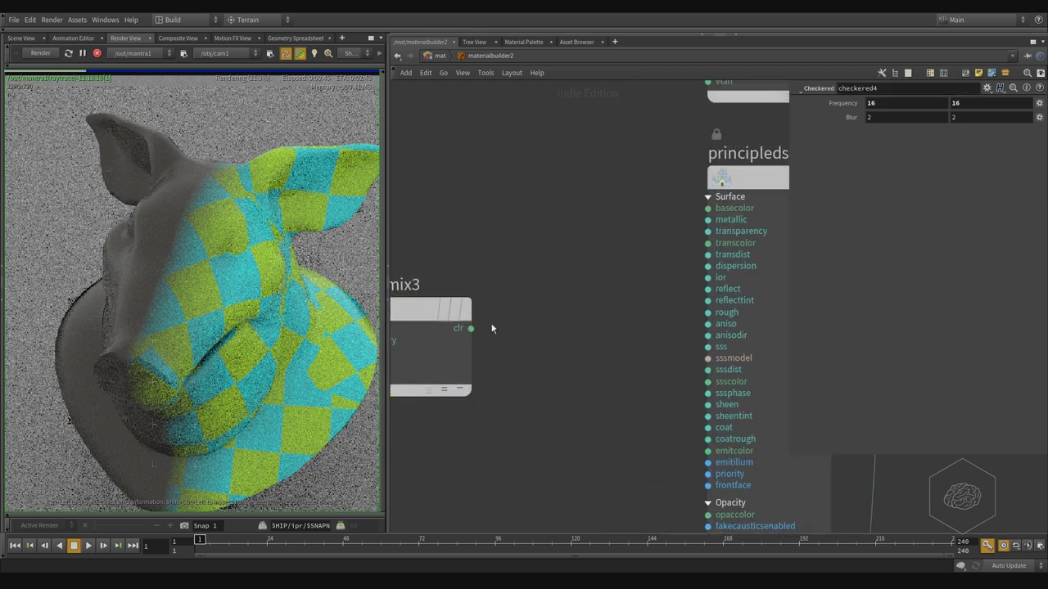
left_click(471, 328)
left_click(708, 208)
scroll(561, 264, "down", 5)
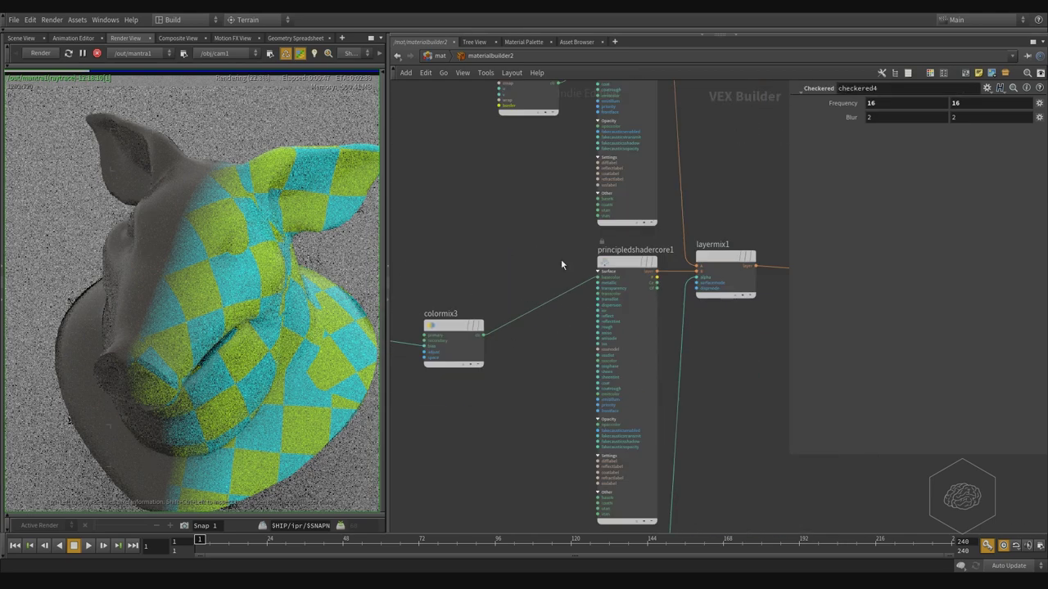
Step: Return to the mat level and place materialbuilder1 directly above materialbuilder2
left_click(445, 57)
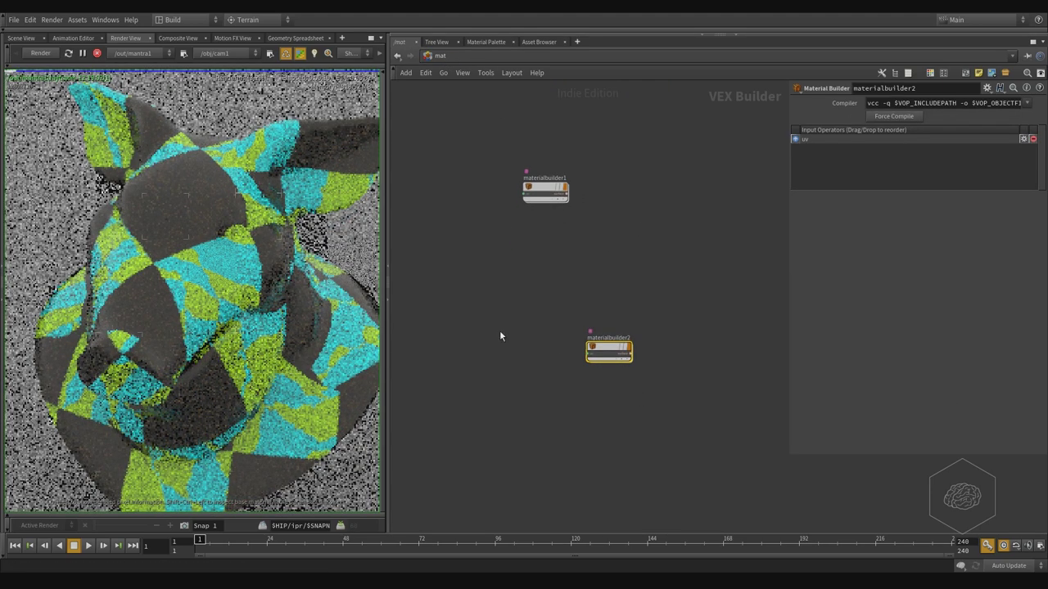
scroll(568, 178, "up", 3)
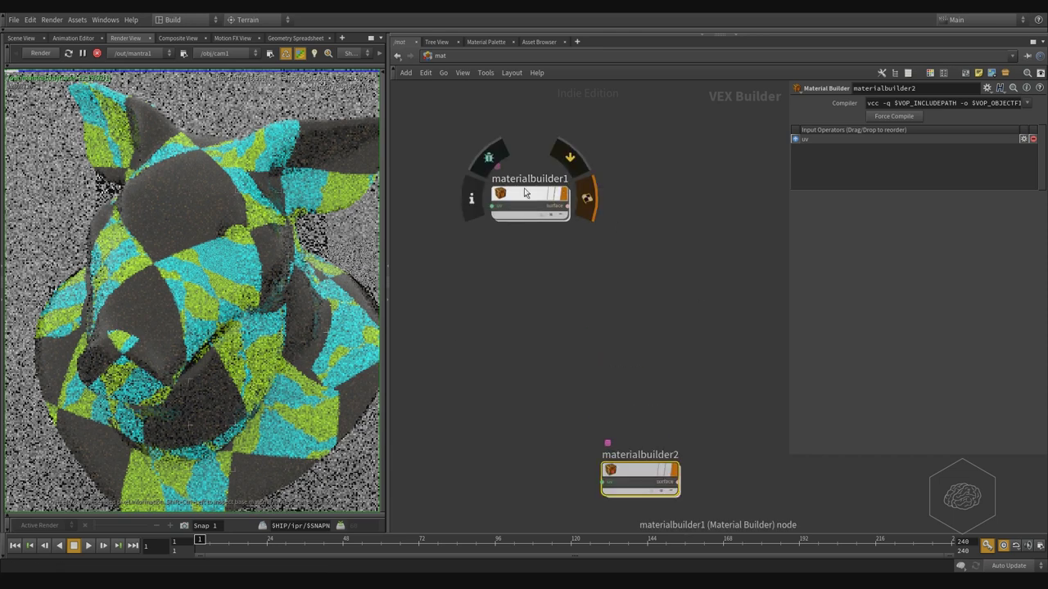
left_click_drag(524, 191, 634, 370)
Step: Rename the materialbuilder1 node to Layer_Mix_Example_001
double_click(673, 359)
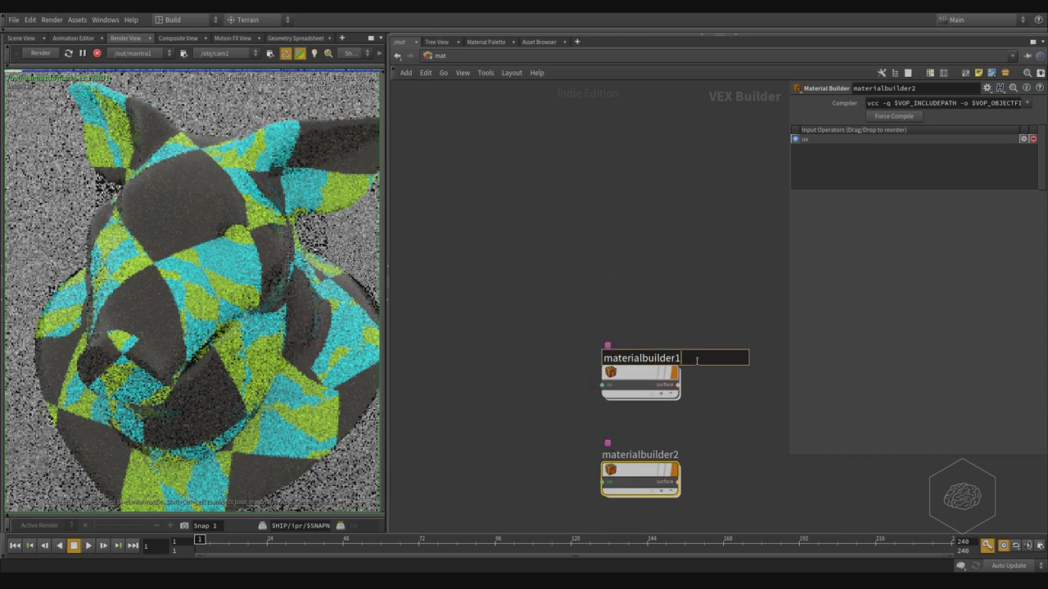
key("BackSpace")
key("BackSpace")
key("BackSpace")
key("BackSpace")
key("BackSpace")
key("BackSpace")
key("BackSpace")
key("BackSpace")
key("BackSpace")
key("BackSpace")
key("BackSpace")
key("BackSpace")
key("BackSpace")
key("BackSpace")
key("BackSpace")
key("BackSpace")
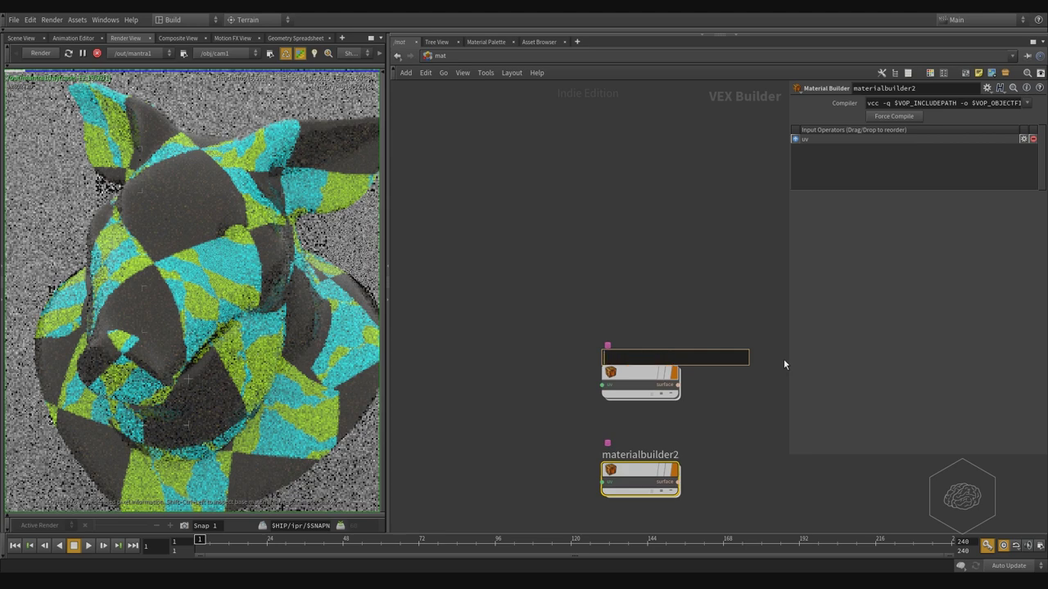
type("Layer_Mix_Example_001")
key("Tab")
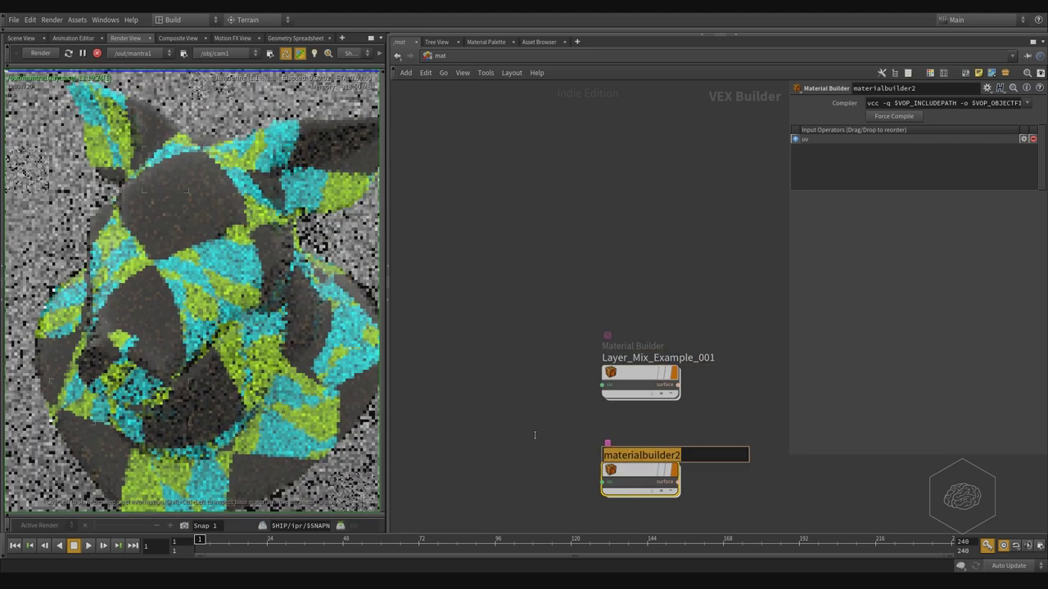
key("Tab")
key("ctrl+v")
key("Tab")
key("ctrl+v")
key("Return")
key("ctrl+z")
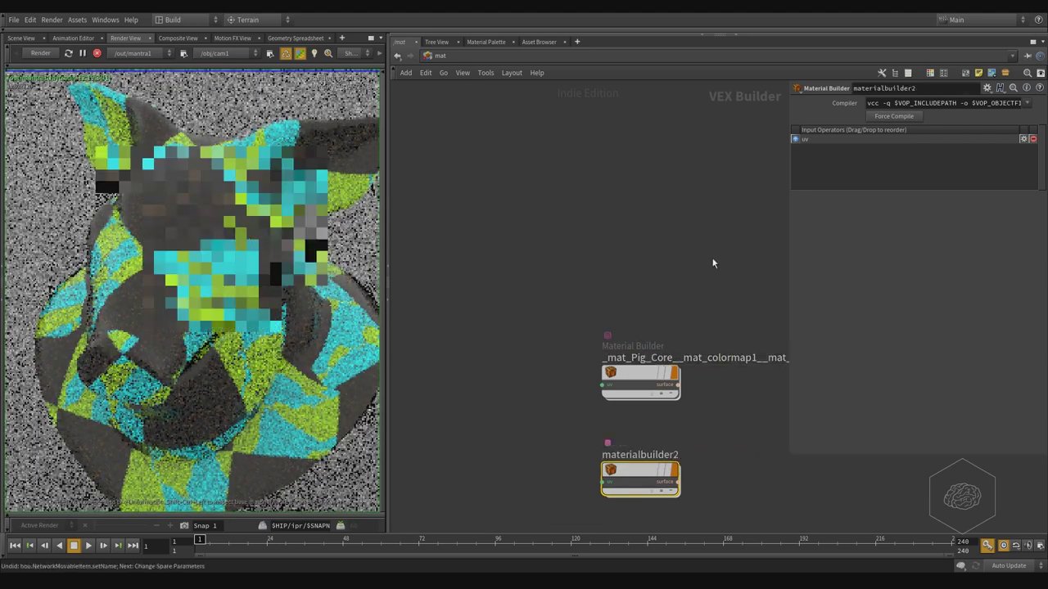
key("ctrl+z")
Step: Rename the materialbuilder2 node to Displacment_Example_001
left_click(607, 453)
type("Displacment_Example")
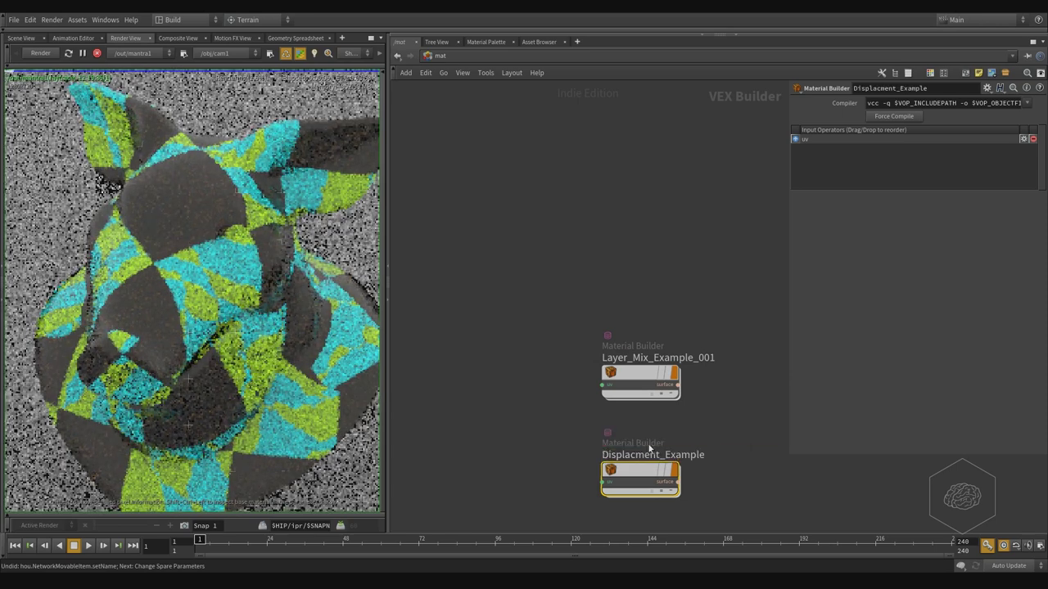
type("_001")
key("Return")
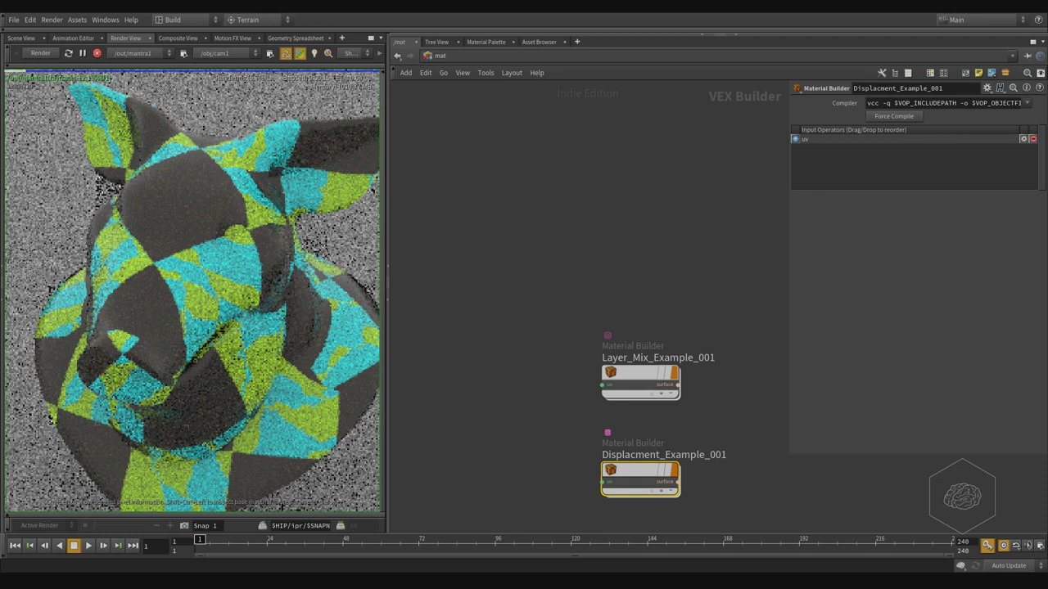
Step: Open the network inside Displacment_Example_001 at the empty area below the checkered1 node
mouse_move(659, 475)
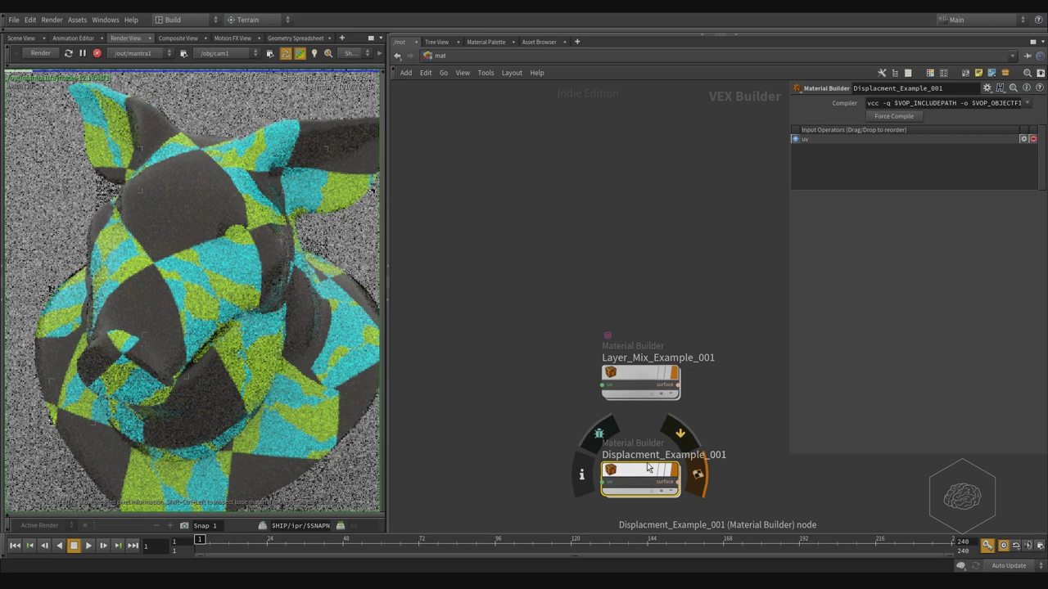
double_click(647, 463)
middle_click_drag(515, 422, 512, 275)
middle_click_drag(747, 337, 466, 185)
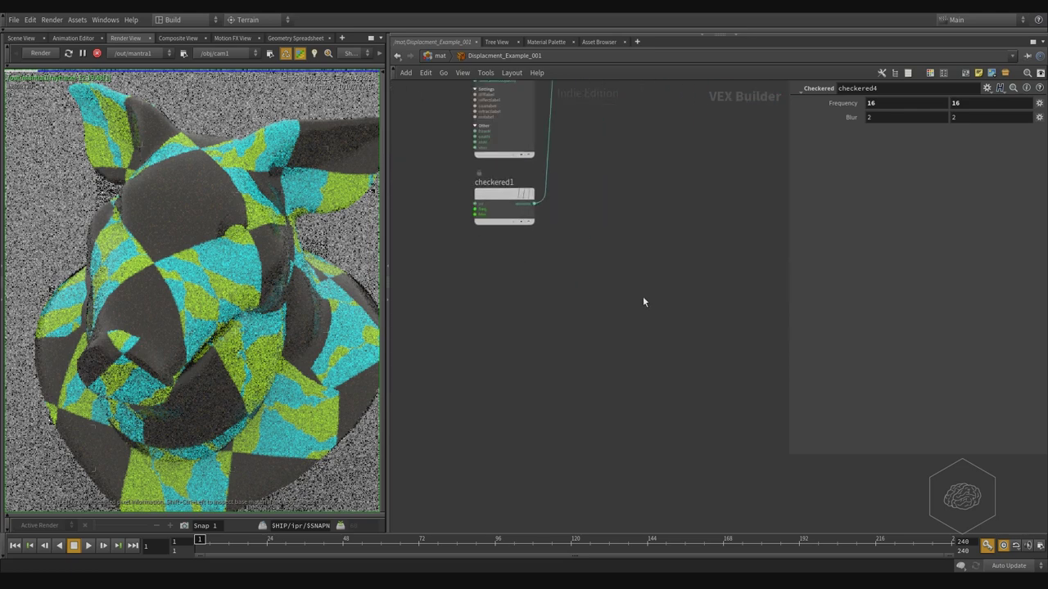
Step: Move the collect1 node well below and to the right of output1 to make room for a displacement branch
middle_click_drag(644, 298, 624, 314)
middle_click_drag(559, 312, 524, 358)
scroll(559, 354, "down", 4)
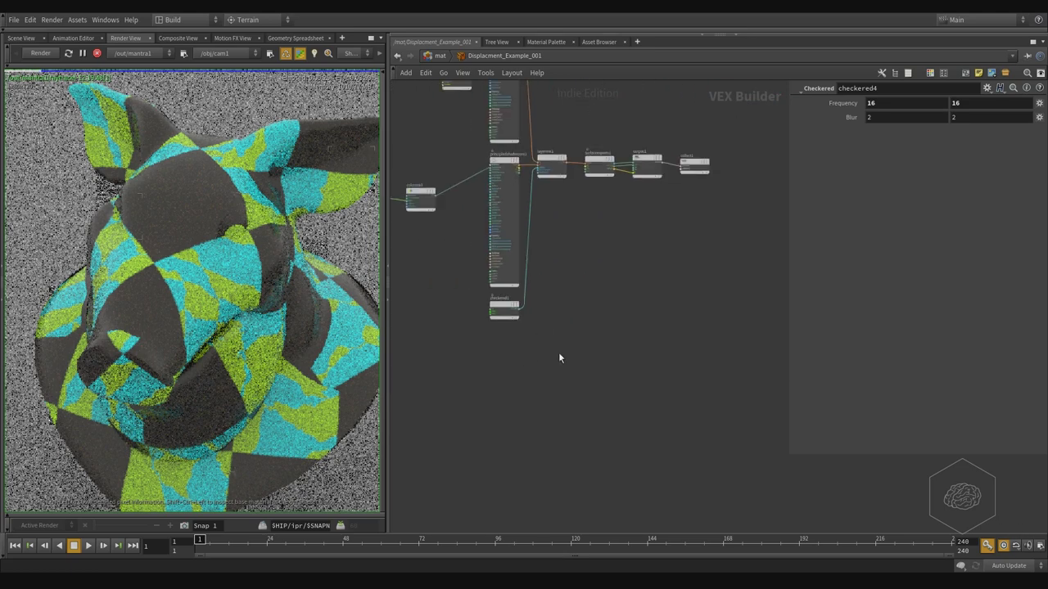
middle_click_drag(624, 293, 540, 332)
scroll(539, 277, "up", 1)
scroll(539, 281, "up", 2)
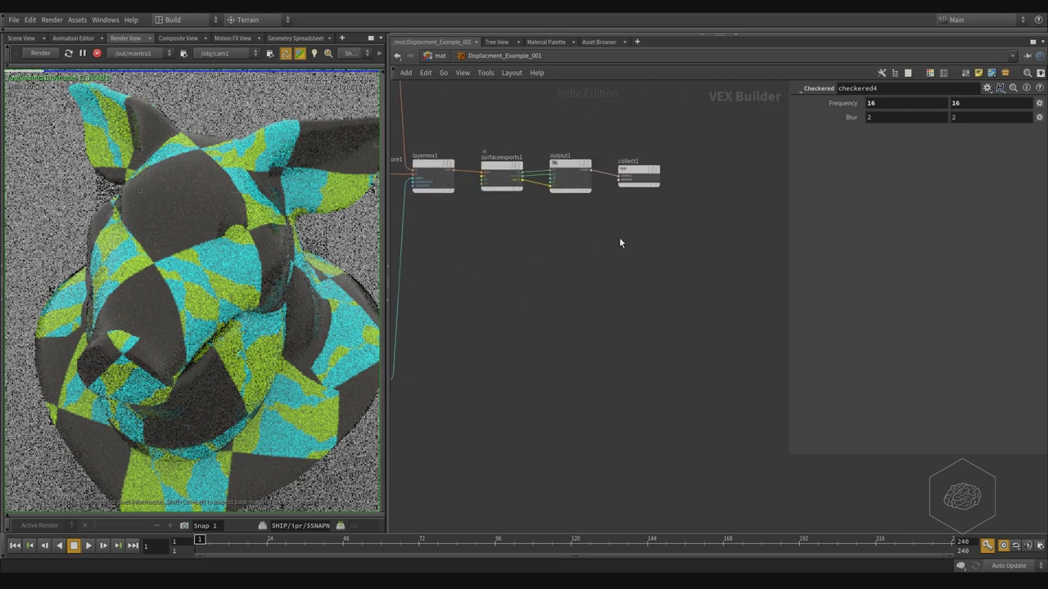
left_click_drag(640, 172, 812, 431)
left_click_drag(655, 184, 739, 371)
Step: Add a Displacement Texture node and place it to the lower left of collect1
scroll(732, 368, "up", 3)
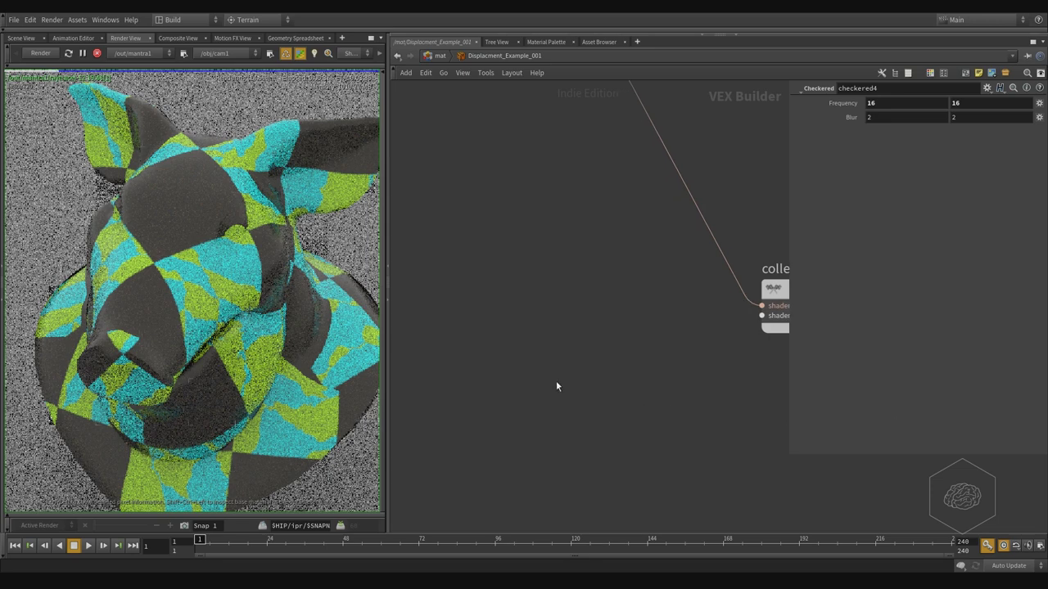
key("Tab")
type("disp")
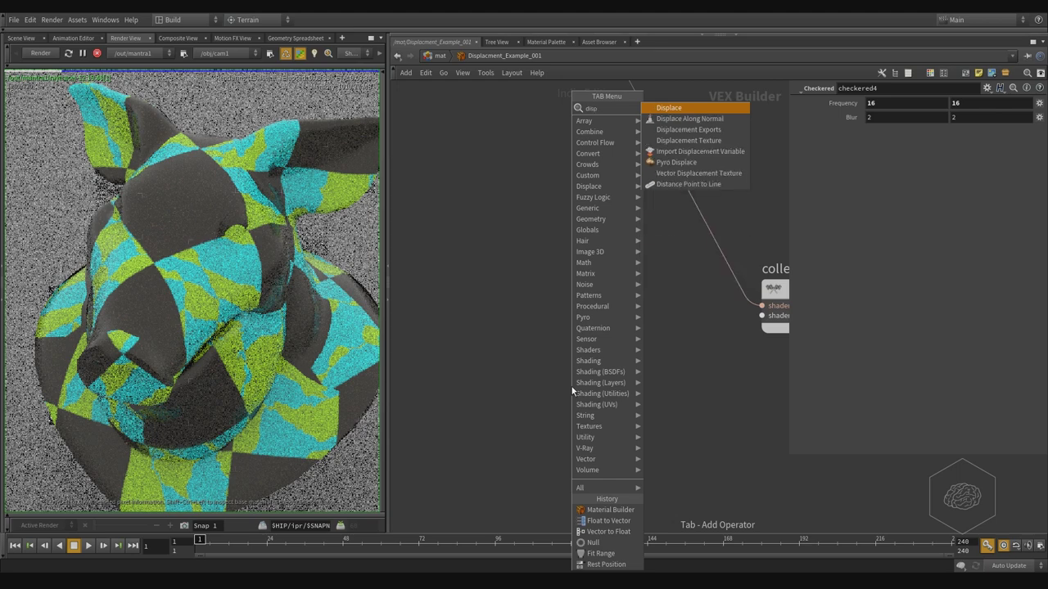
key("Down")
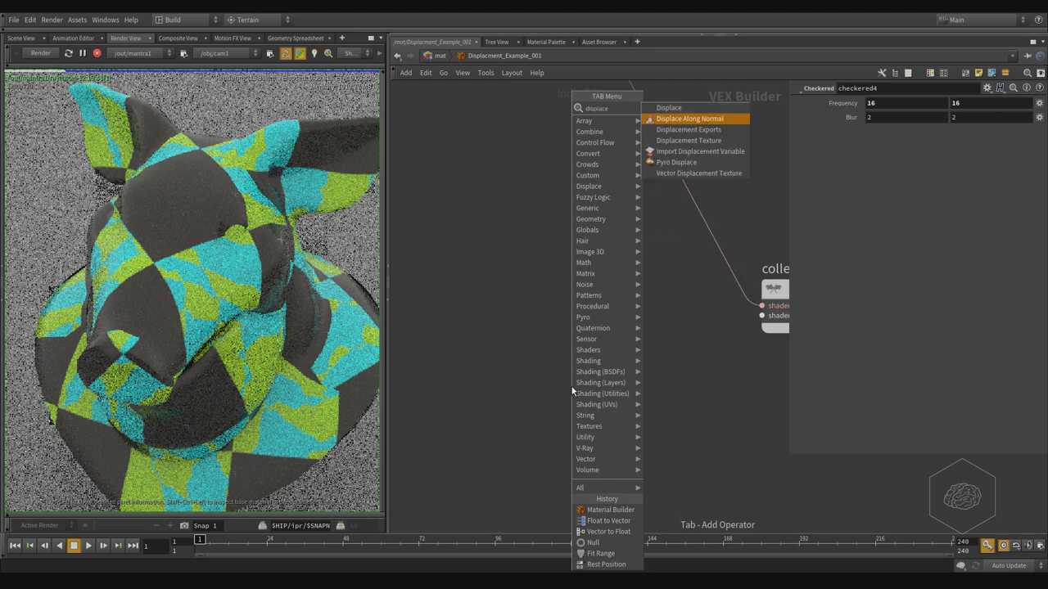
key("Down")
key("Down")
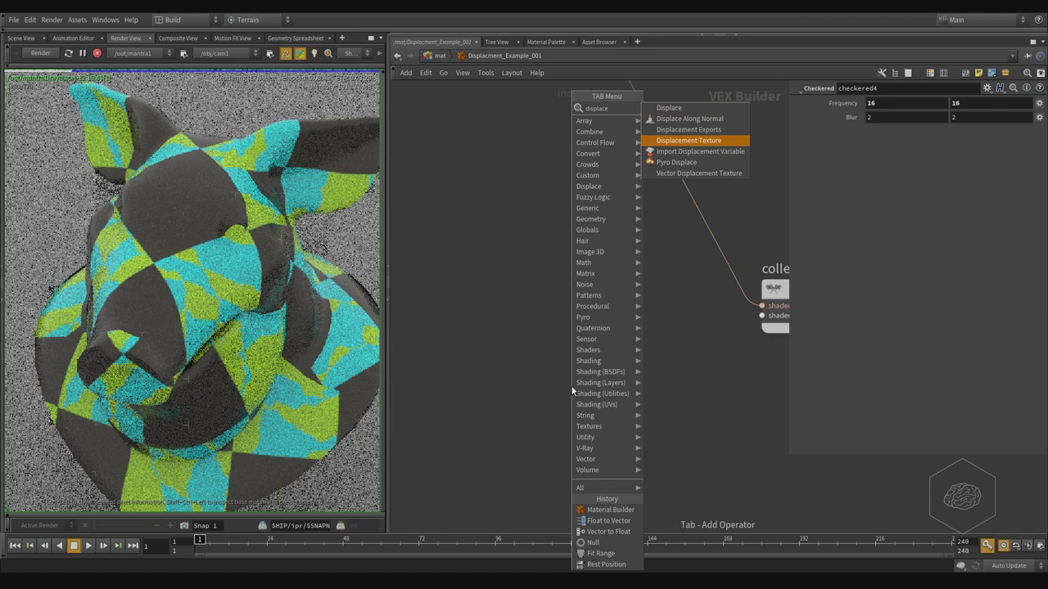
key("Return")
left_click(577, 382)
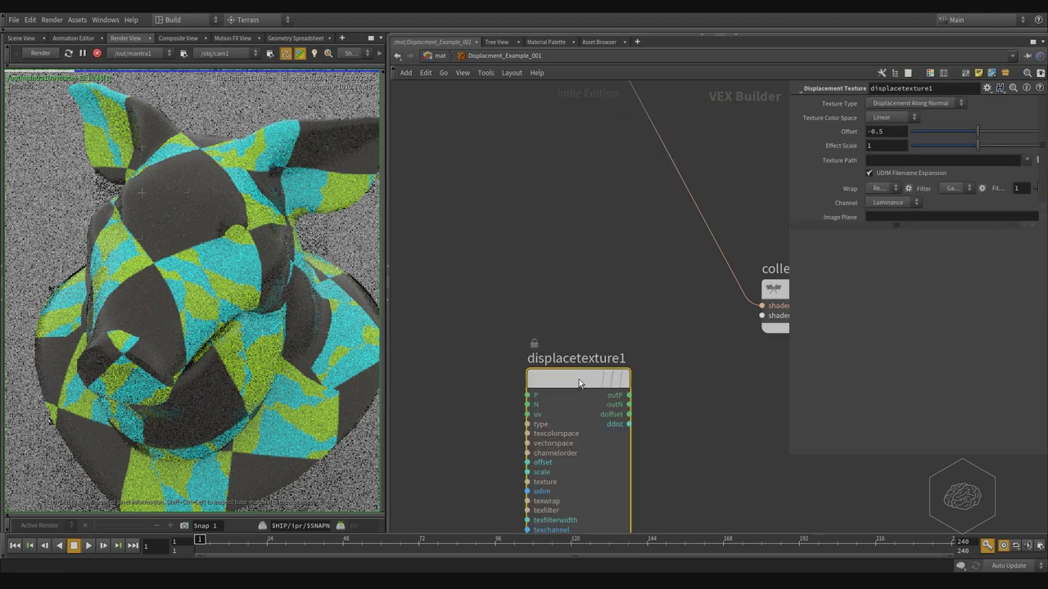
left_click_drag(579, 383, 452, 301)
middle_click_drag(593, 255, 620, 249)
left_click_drag(474, 298, 509, 301)
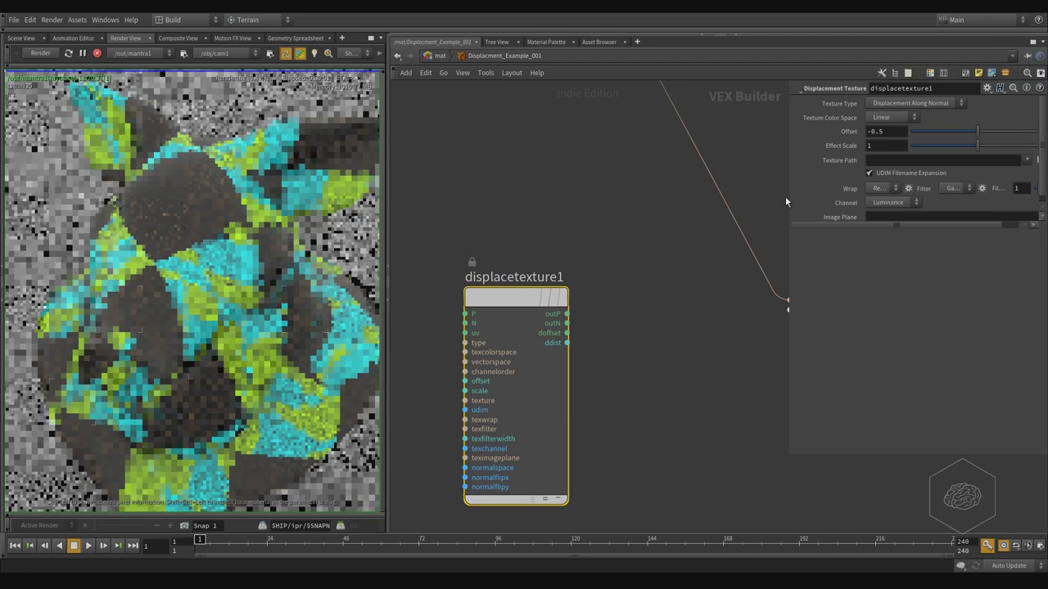
Step: Widen the parameter area and load assetbrowserblankicon.pic from $HH/pic/ as displacetexture1's texture path
left_click_drag(790, 197, 712, 199)
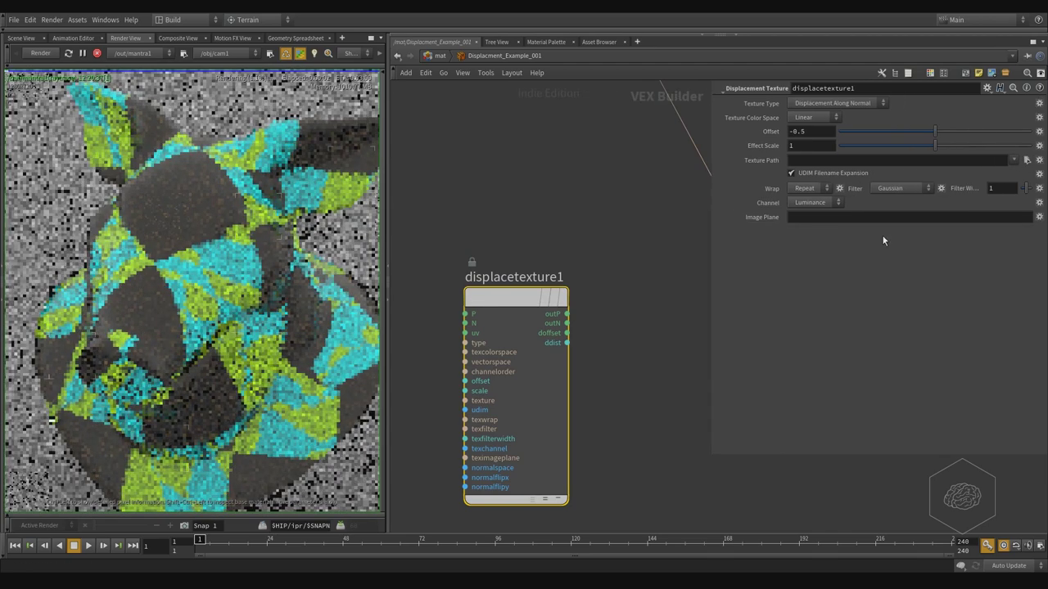
left_click(1027, 160)
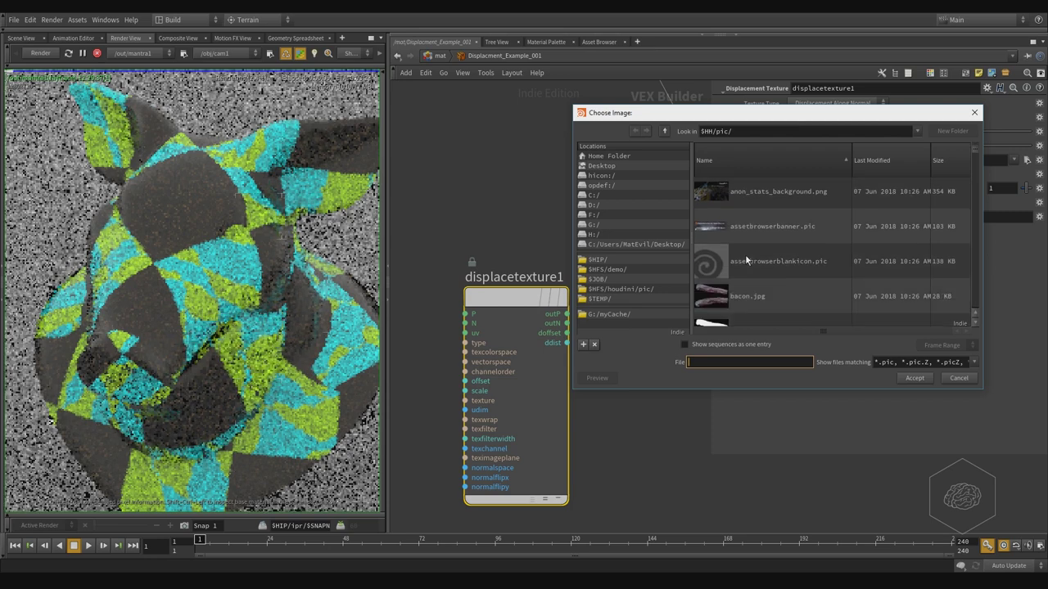
scroll(746, 259, "down", 2)
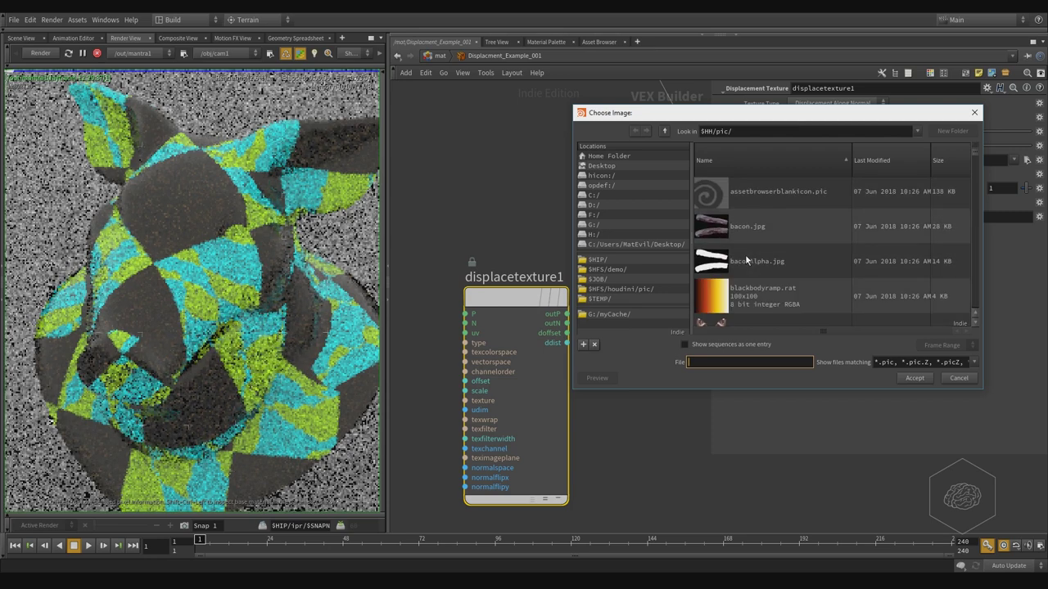
left_click(751, 196)
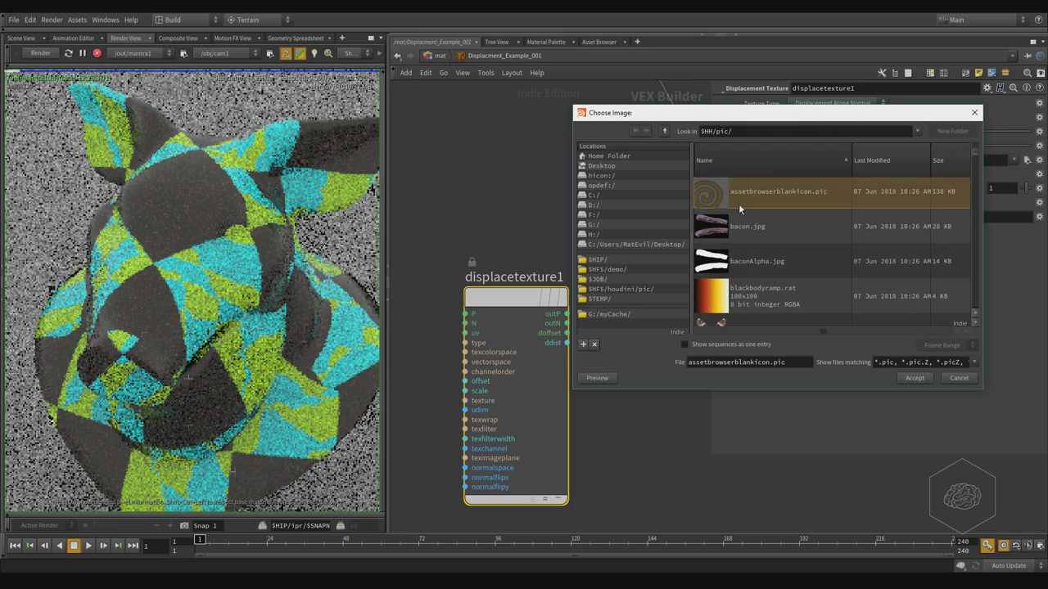
left_click(917, 378)
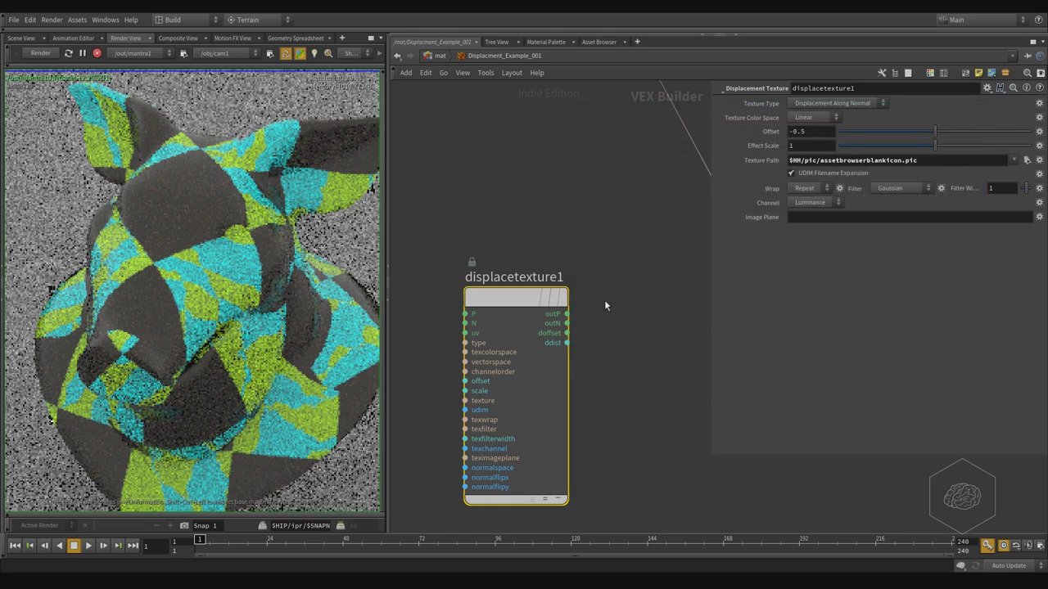
Step: Add an Output Variables and Parameters node to the right of displacetexture1
middle_click_drag(674, 300, 645, 304)
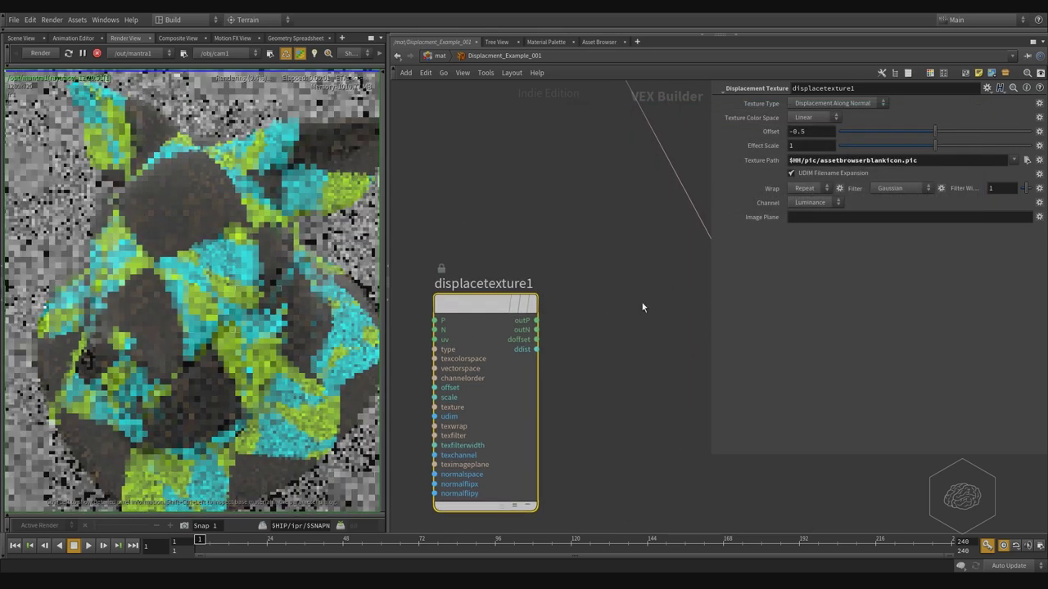
scroll(645, 303, "down", 2)
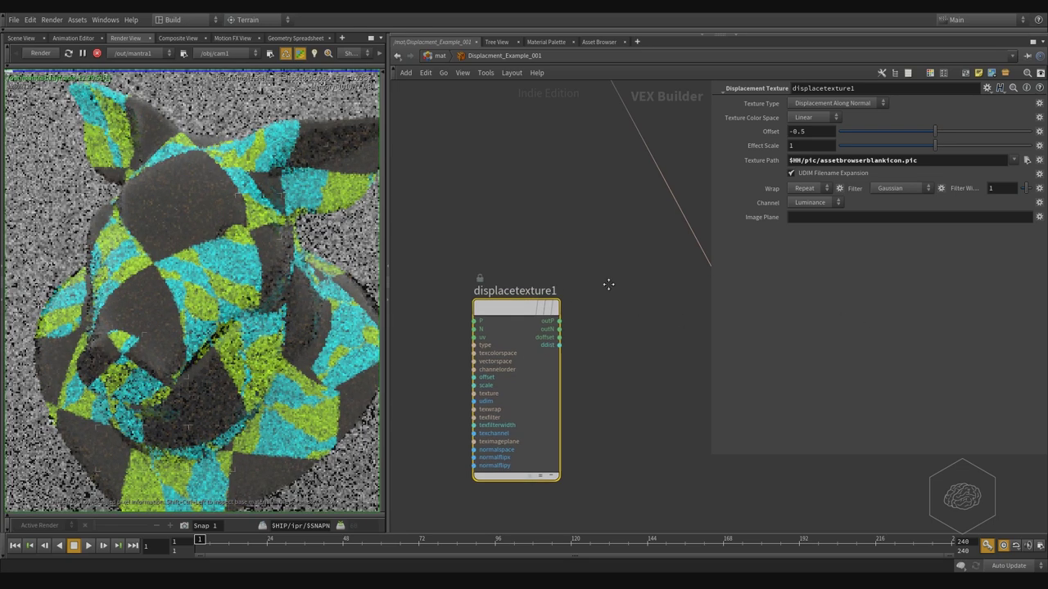
scroll(579, 347, "up", 2)
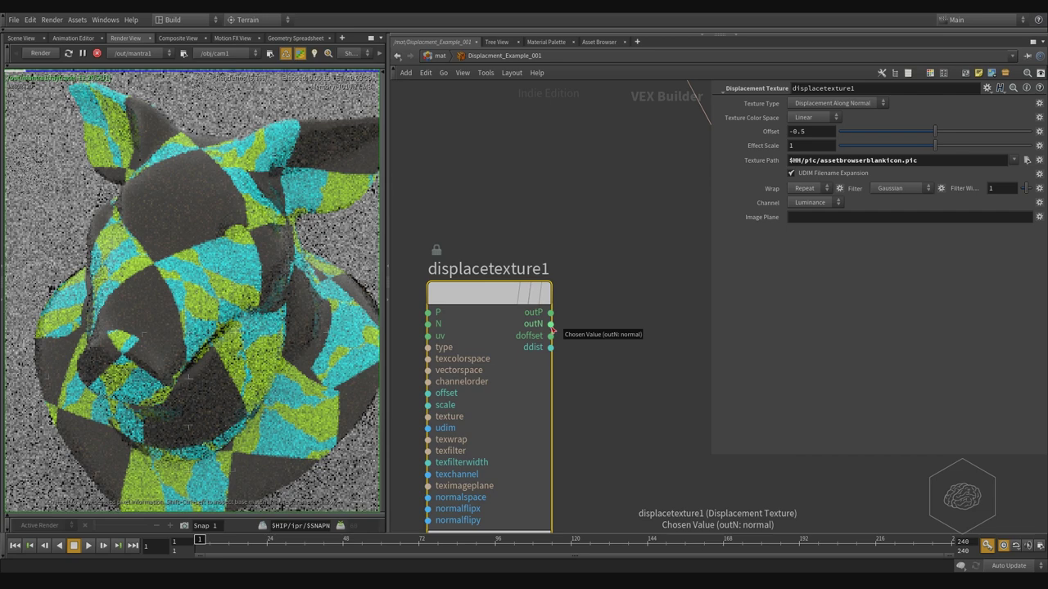
middle_click_drag(582, 332, 572, 322)
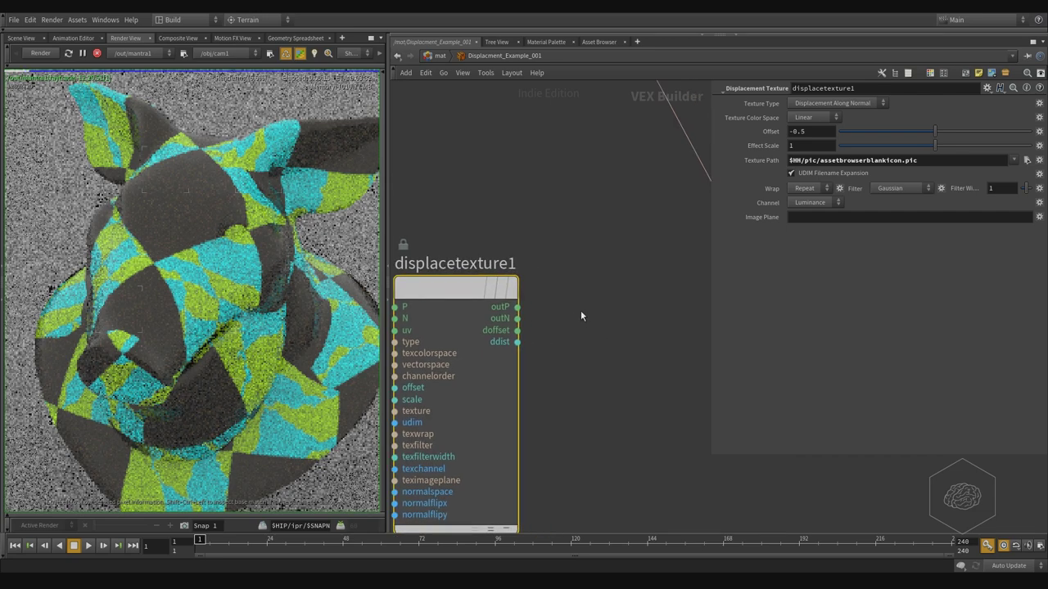
key("Tab")
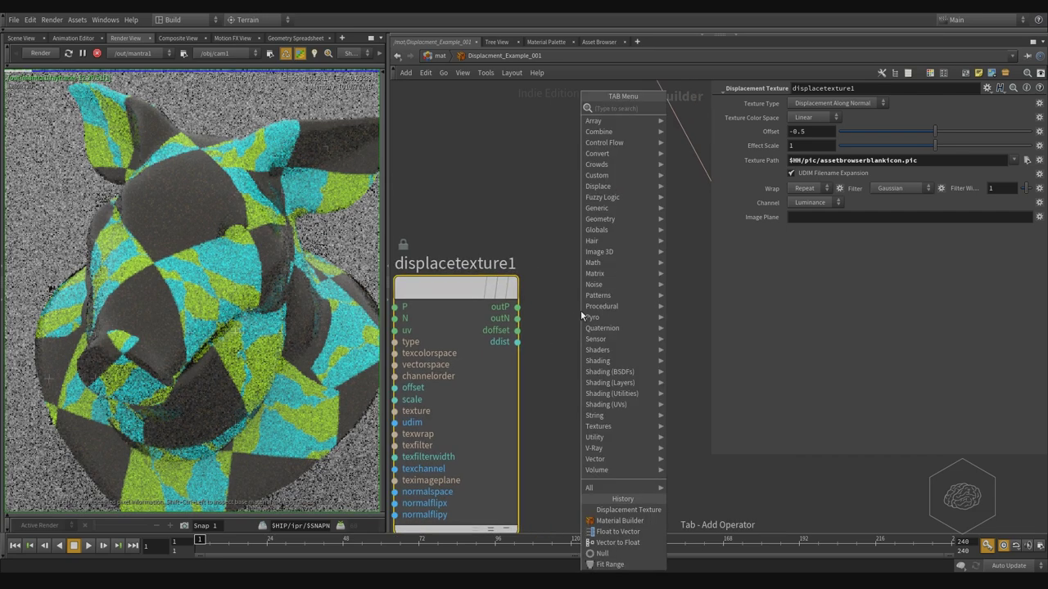
type("output")
key("Return")
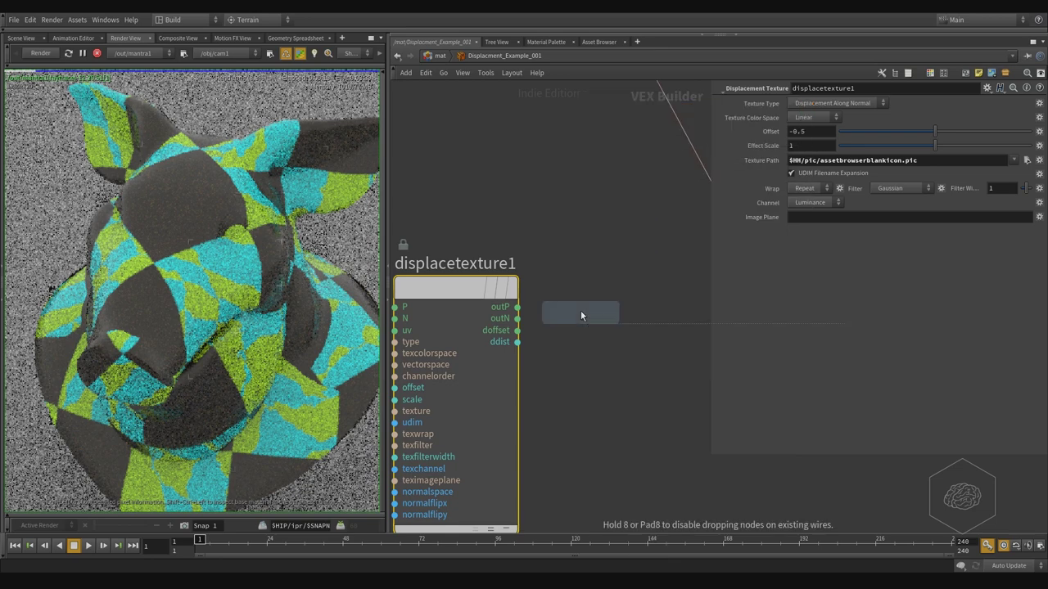
left_click(582, 312)
left_click_drag(562, 306, 667, 296)
Step: Move output2 lower, below collect1's level, and shift displacetexture1 farther left to leave a gap between them
middle_click_drag(631, 229, 480, 230)
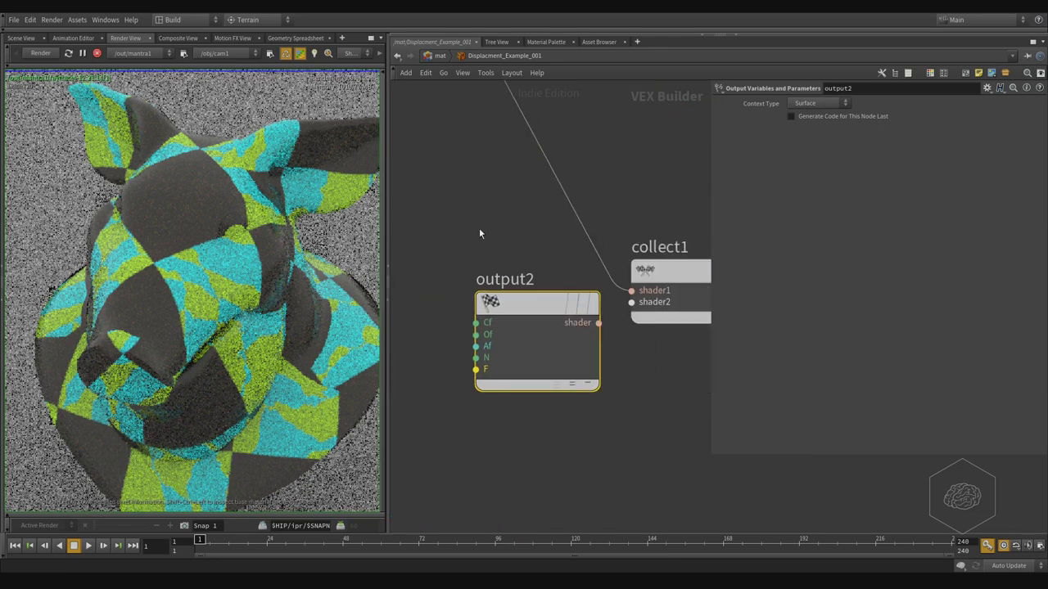
left_click_drag(526, 298, 536, 371)
middle_click_drag(418, 276, 608, 201)
scroll(610, 207, "down", 3)
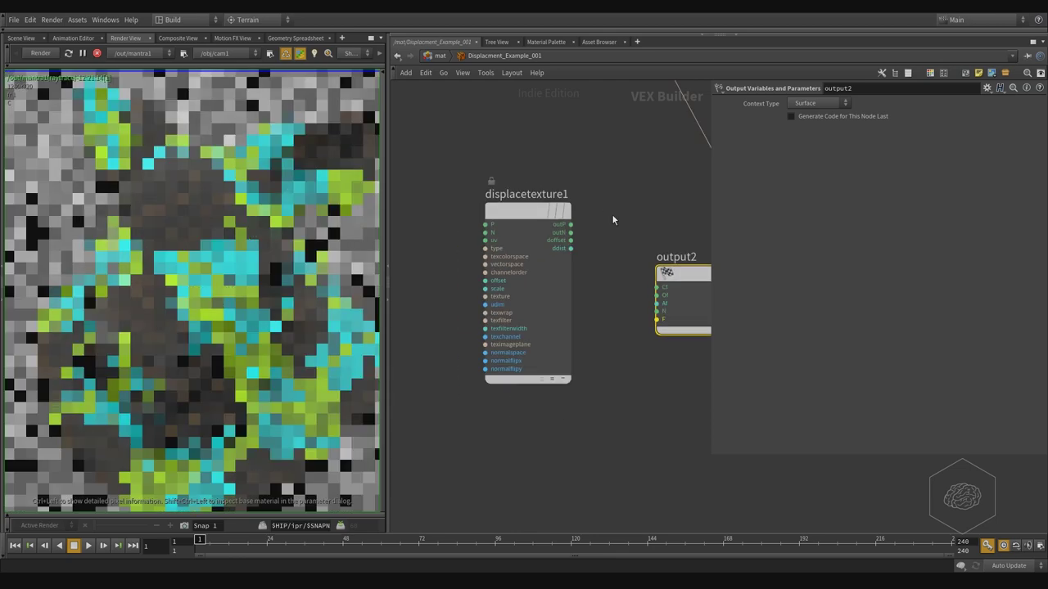
left_click_drag(526, 221, 397, 282)
Step: Set output2's context type to Displacement
scroll(622, 306, "up", 5)
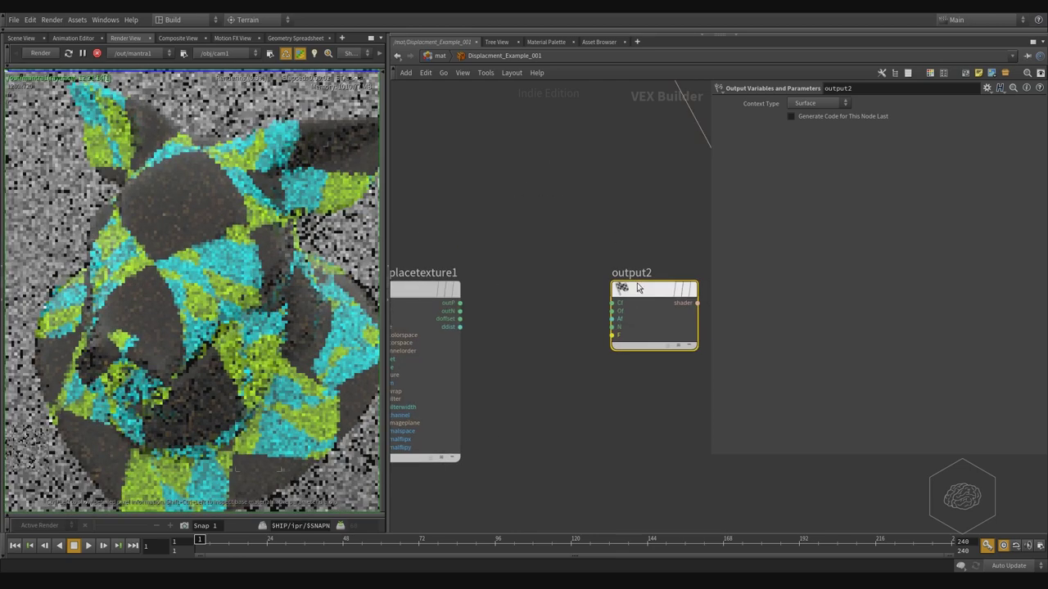
left_click(836, 104)
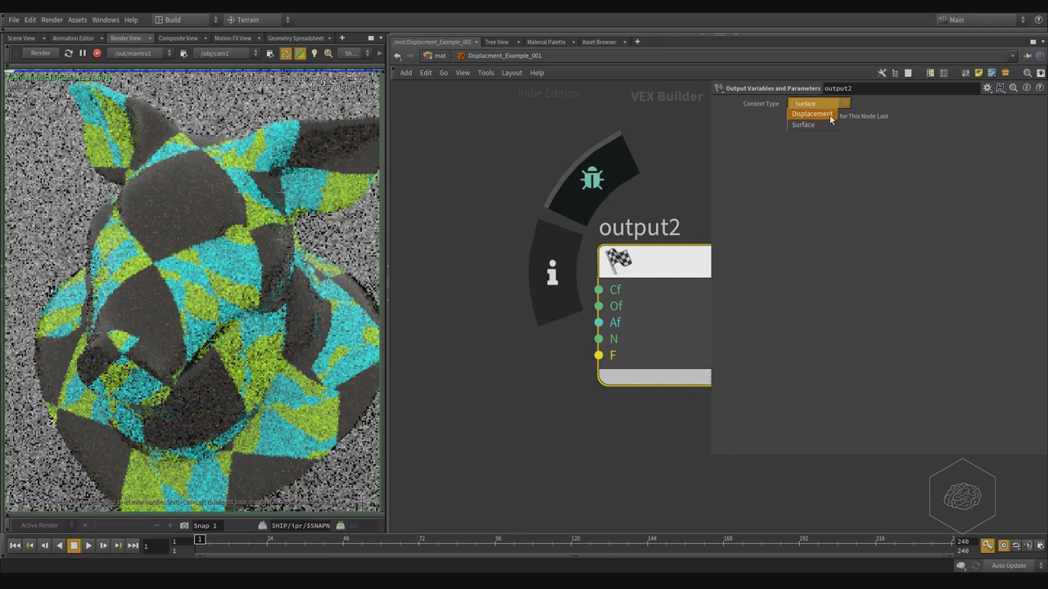
left_click(830, 114)
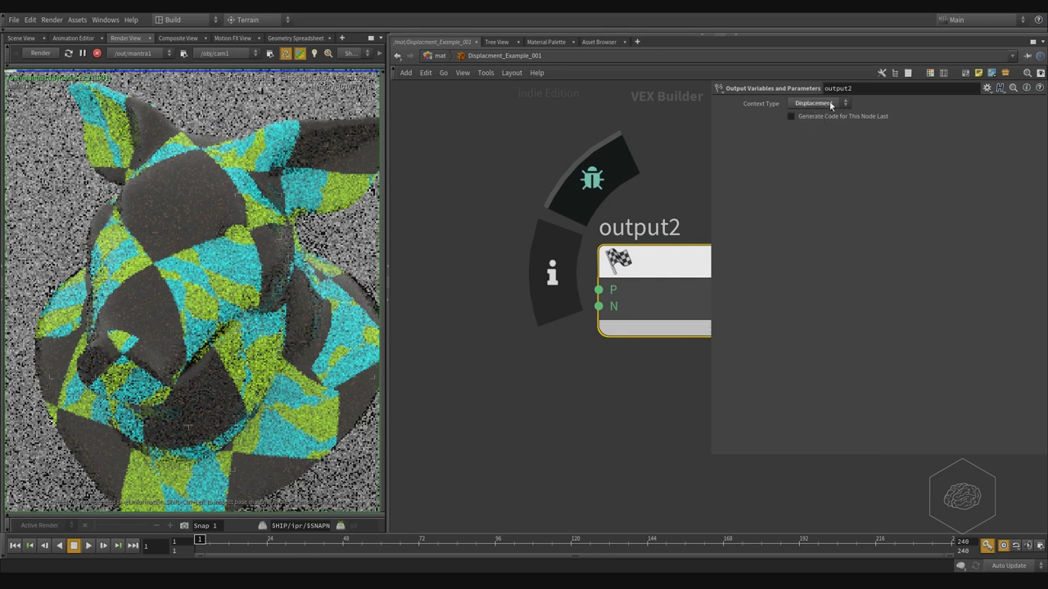
Step: Connect displacetexture1's outP and outN outputs to the P and N inputs of output2
middle_click_drag(556, 405, 587, 417)
middle_click_drag(622, 325, 585, 364)
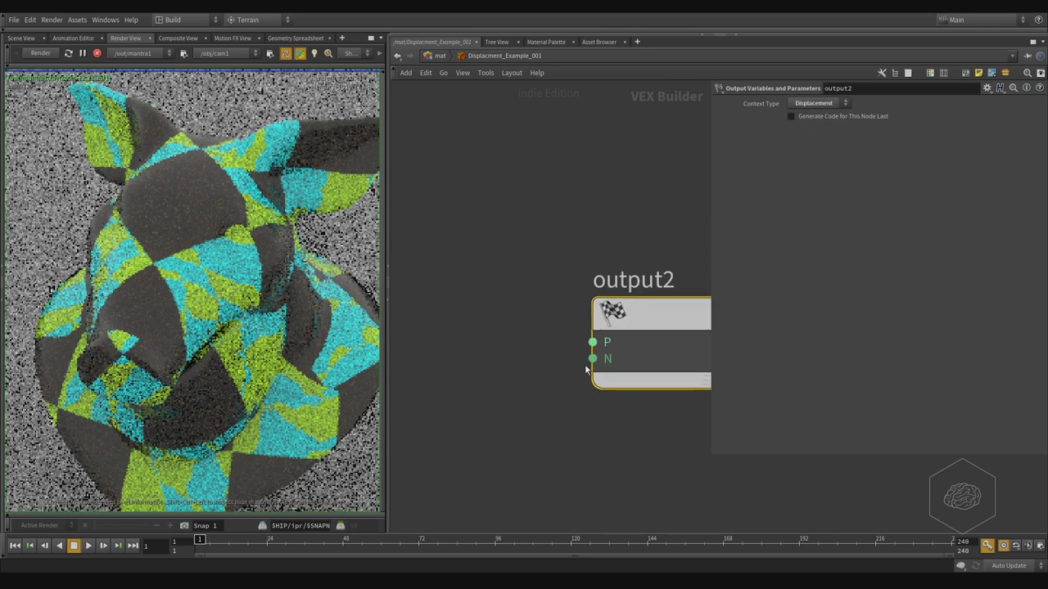
middle_click_drag(516, 394, 581, 413)
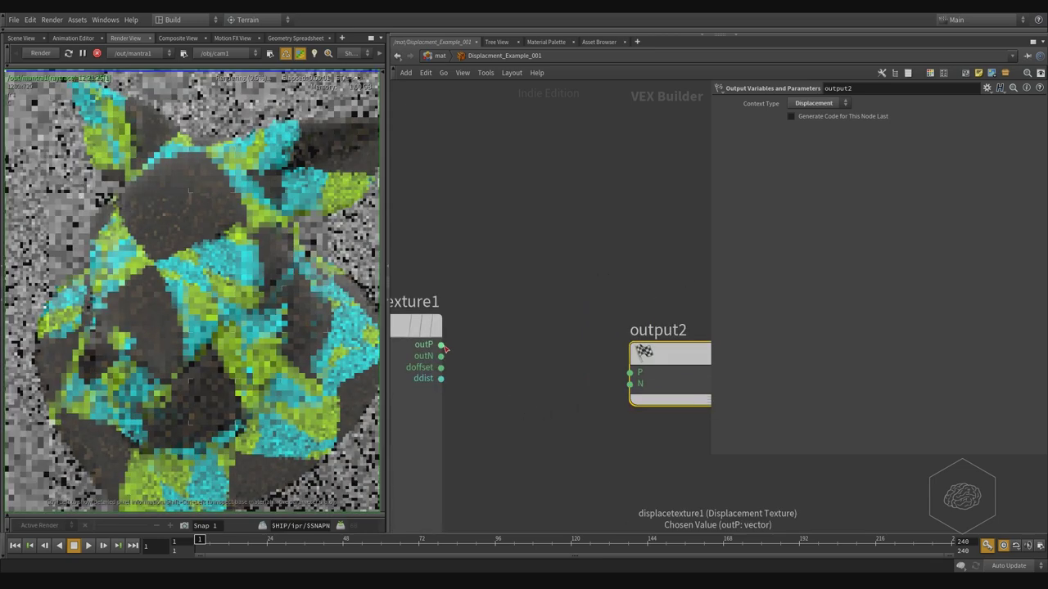
left_click(441, 344)
left_click(658, 377)
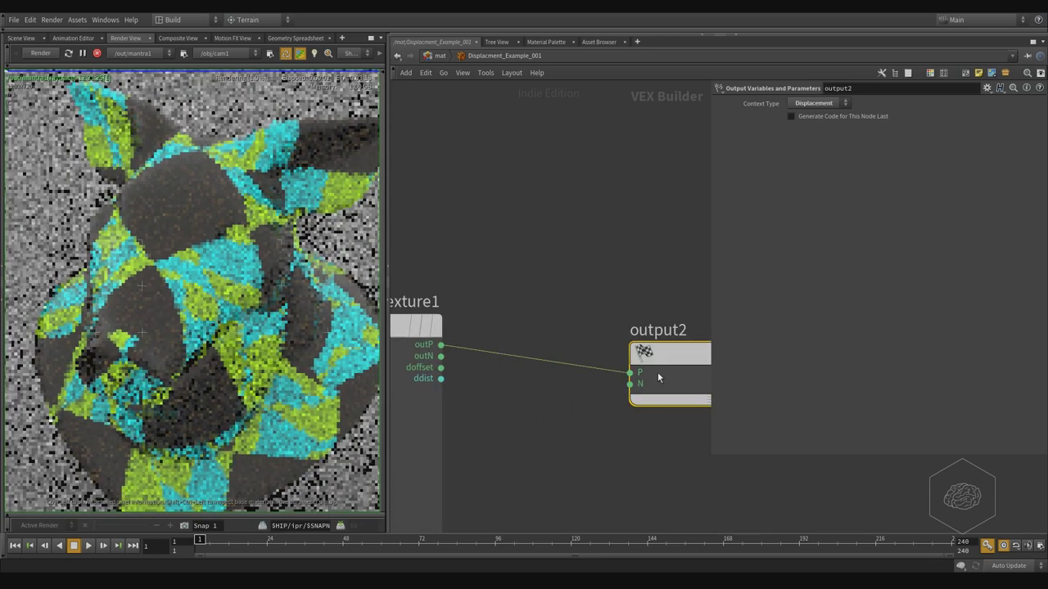
left_click(440, 356)
Step: Move output2 slightly up, connect its shader output to collect1's shader2 input, and select collect1 to show its input operators
middle_click_drag(666, 455, 545, 440)
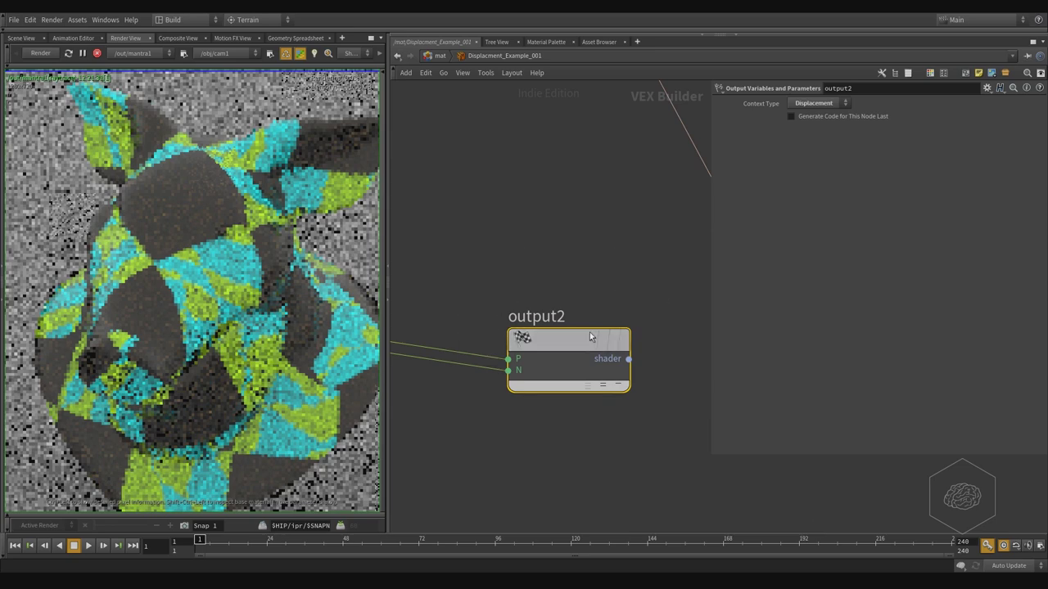
left_click_drag(590, 333, 591, 310)
middle_click_drag(671, 374, 557, 384)
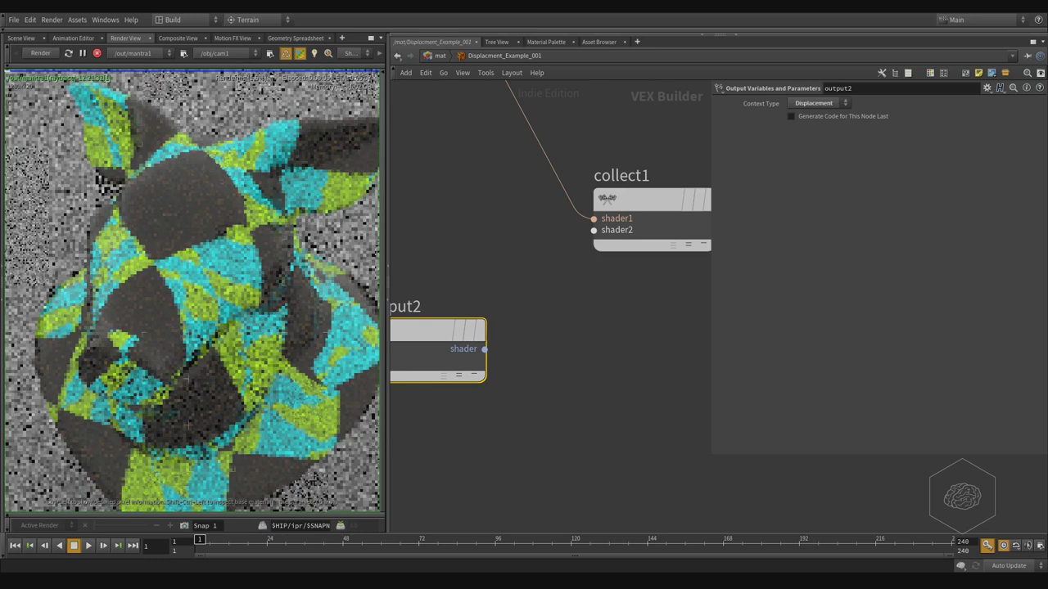
left_click(483, 349)
left_click(594, 230)
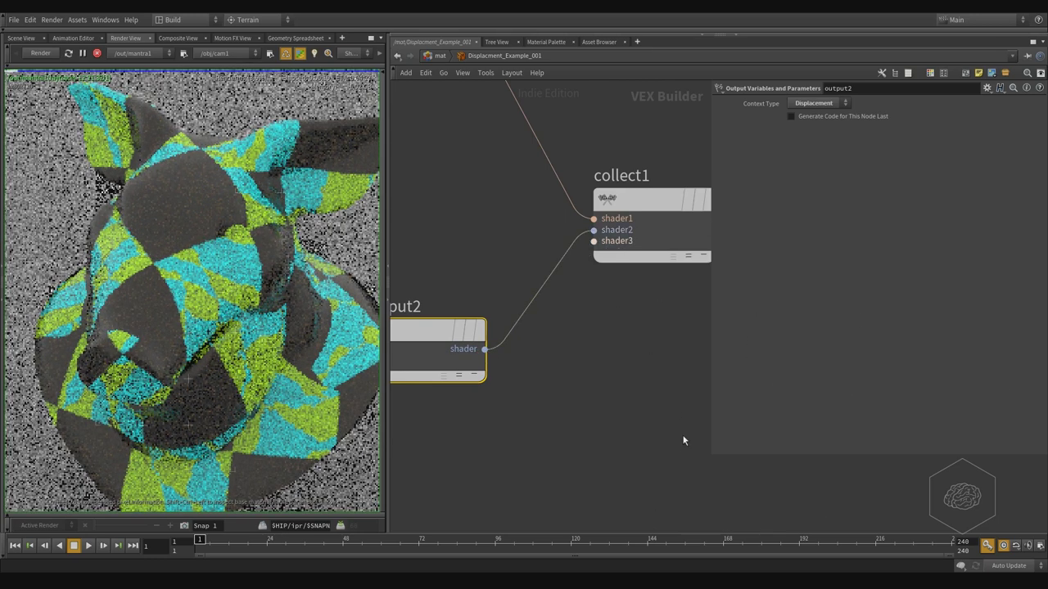
left_click(648, 197)
middle_click_drag(533, 414, 641, 412)
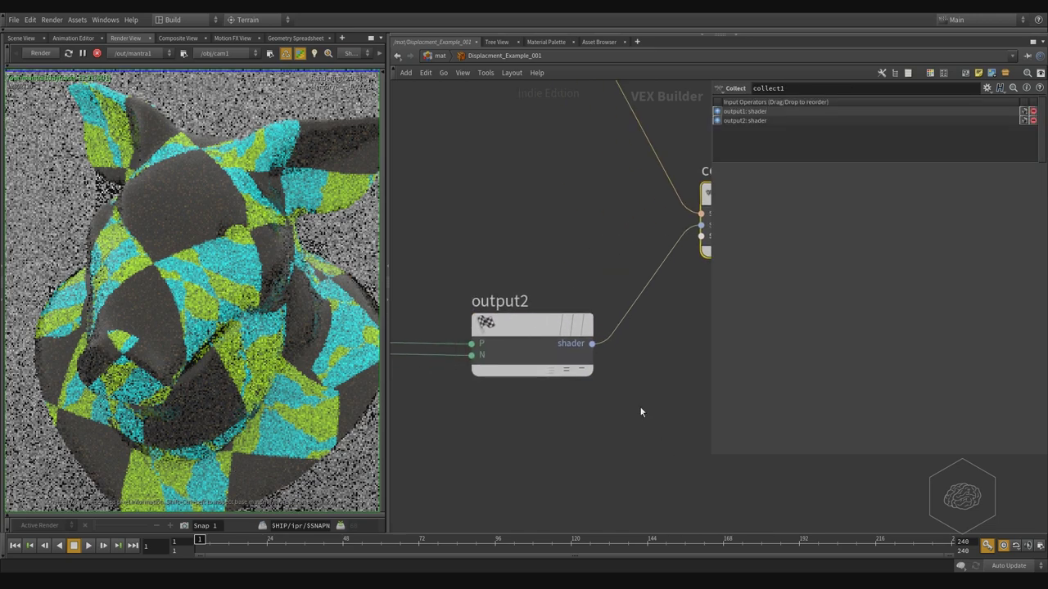
Step: Set displacetexture1's effect scale to 0.1
scroll(641, 412, "down", 3)
middle_click_drag(519, 447, 575, 436)
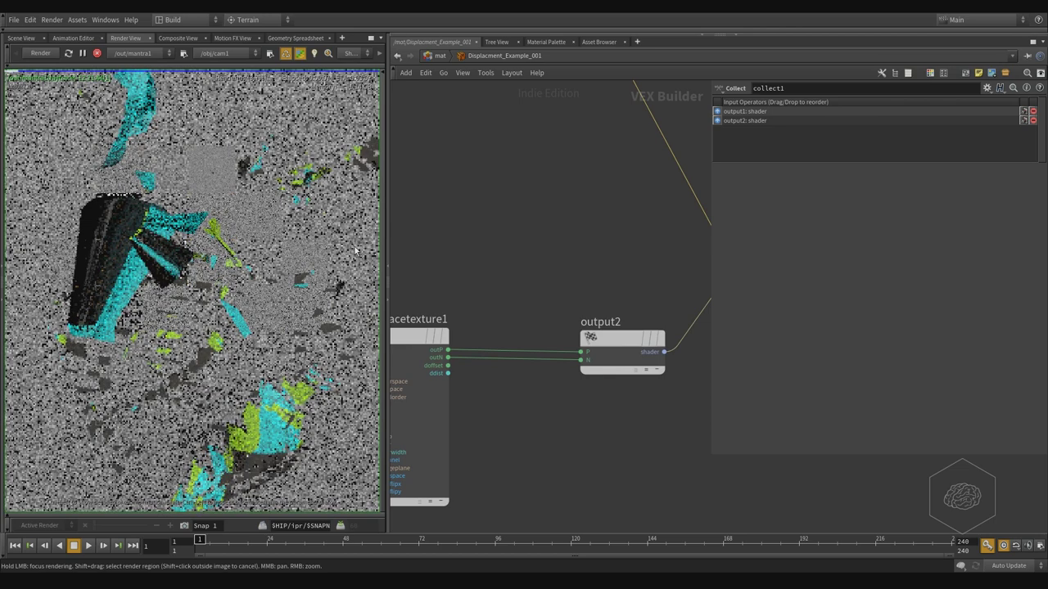
middle_click_drag(474, 277, 589, 248)
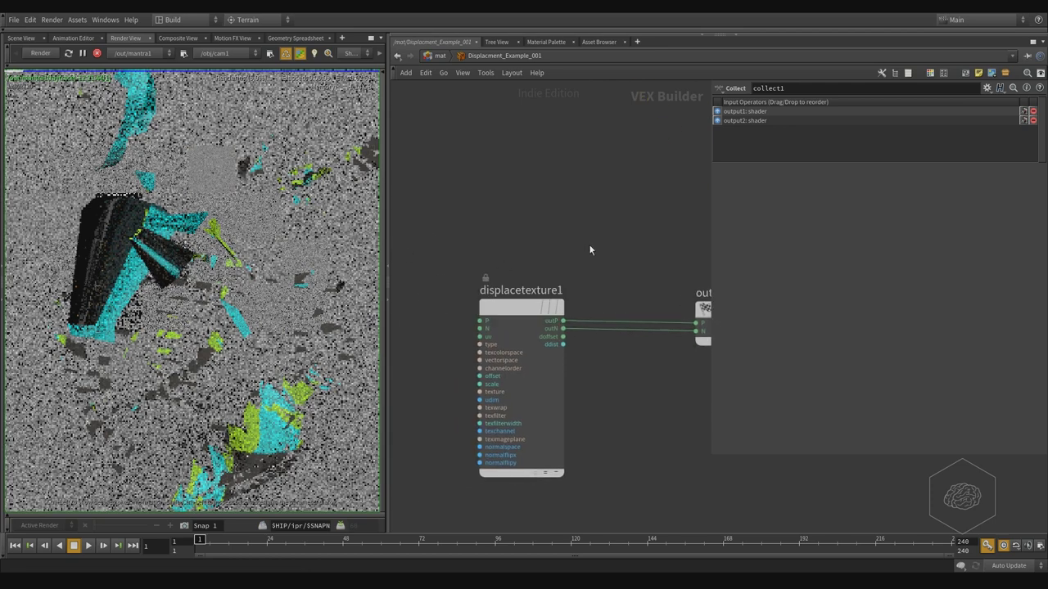
left_click(497, 444)
double_click(805, 146)
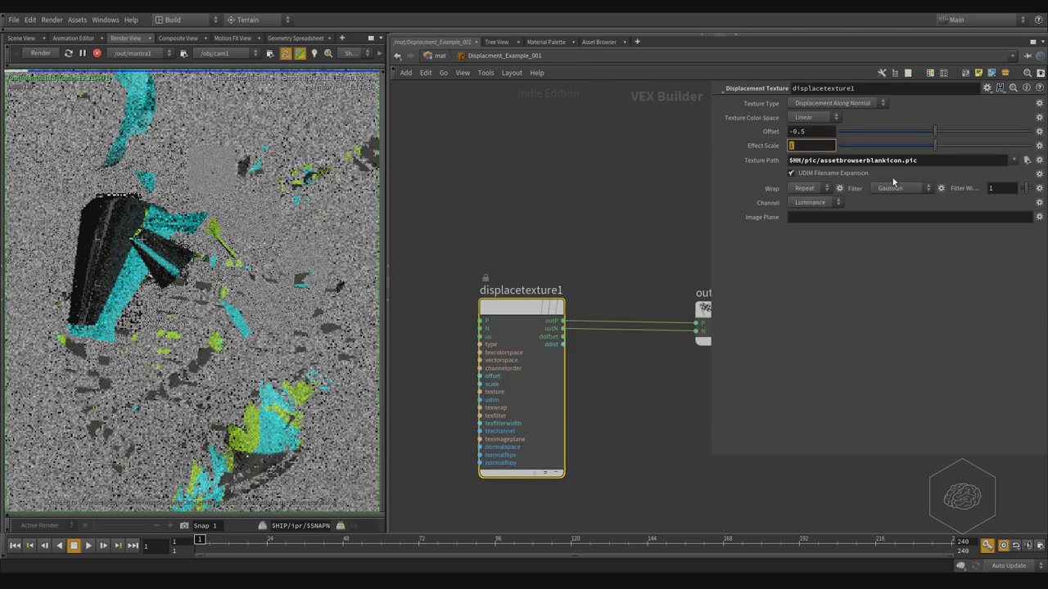
type("0.1")
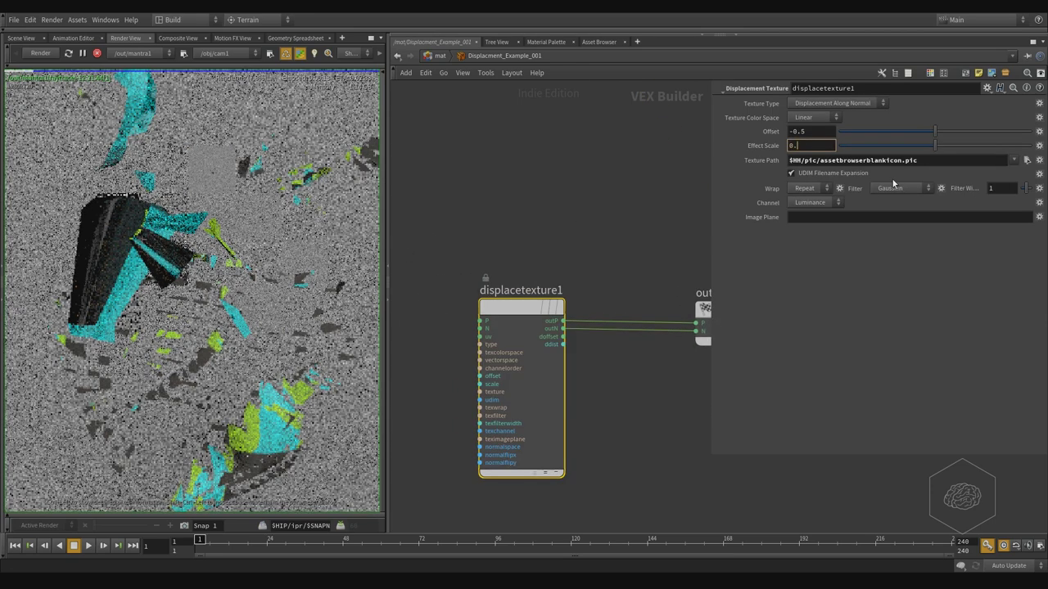
Step: Apply the 0.1 effect scale on displacetexture1 and move collect1 slightly farther from output2
key("Return")
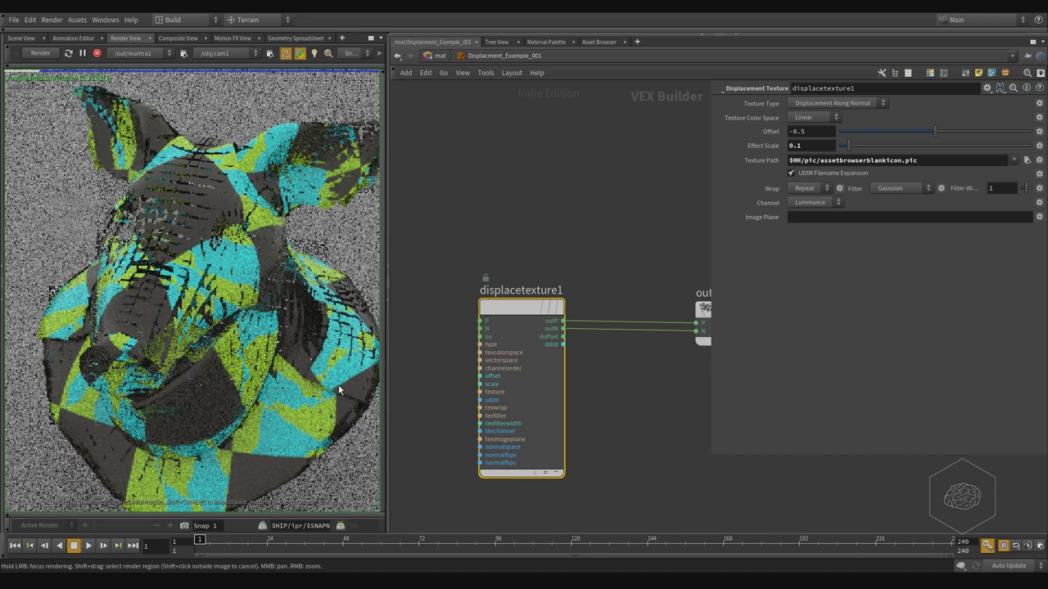
middle_click_drag(599, 271, 575, 231)
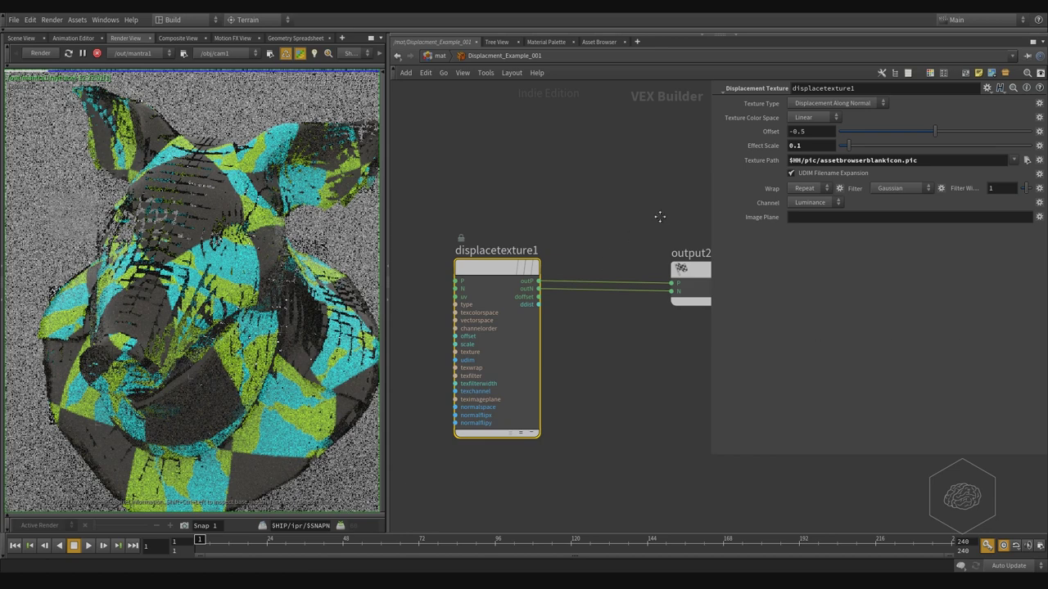
middle_click_drag(660, 217, 535, 201)
middle_click_drag(678, 298, 595, 313)
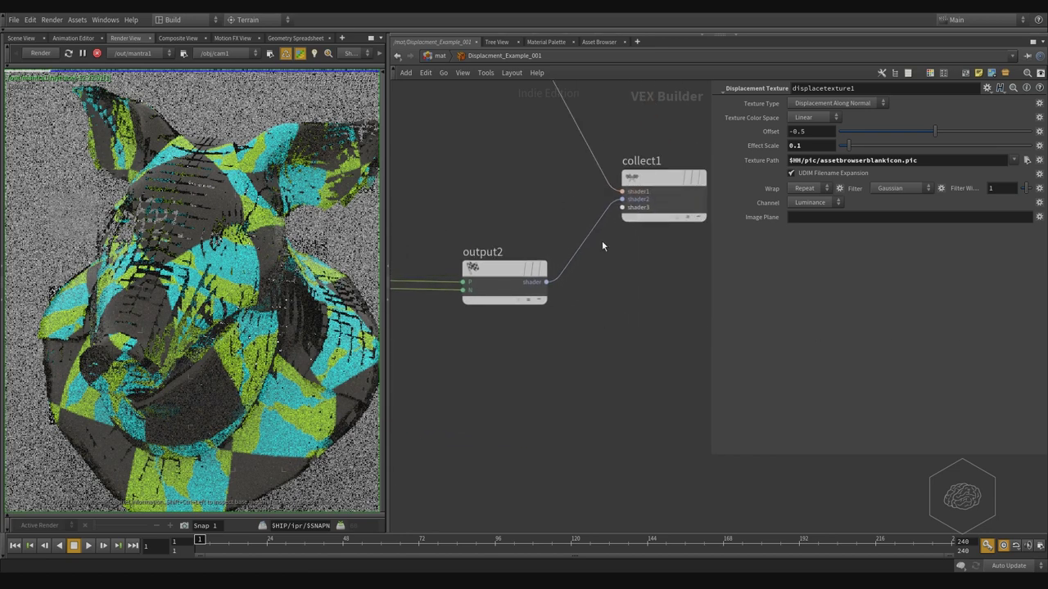
left_click_drag(655, 179, 673, 176)
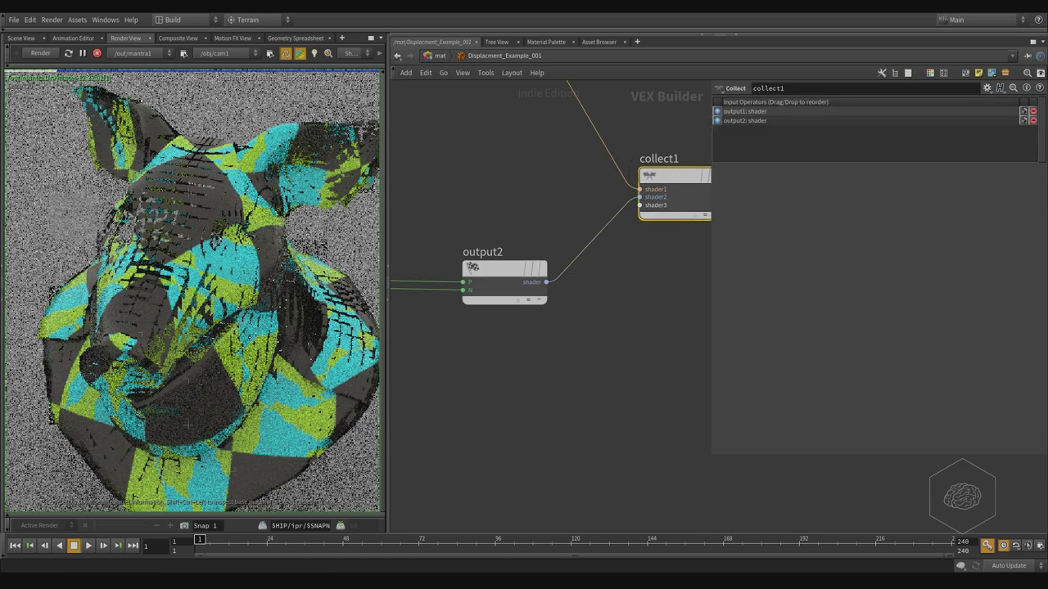
Step: Add a Properties node below output2
middle_click_drag(453, 432, 610, 430)
scroll(576, 434, "down", 2)
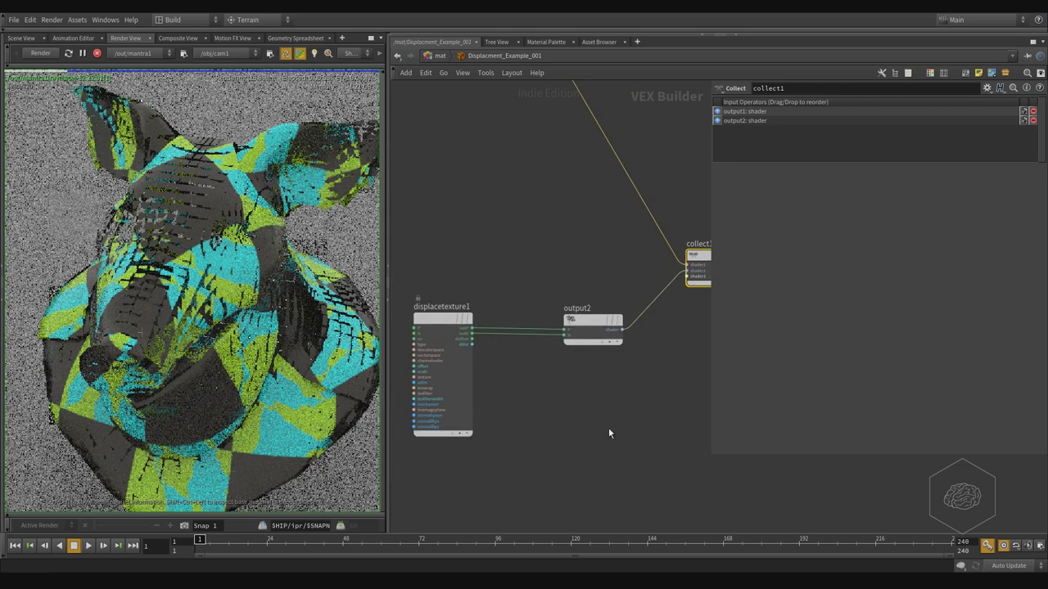
key("Tab")
type("prop")
key("Return")
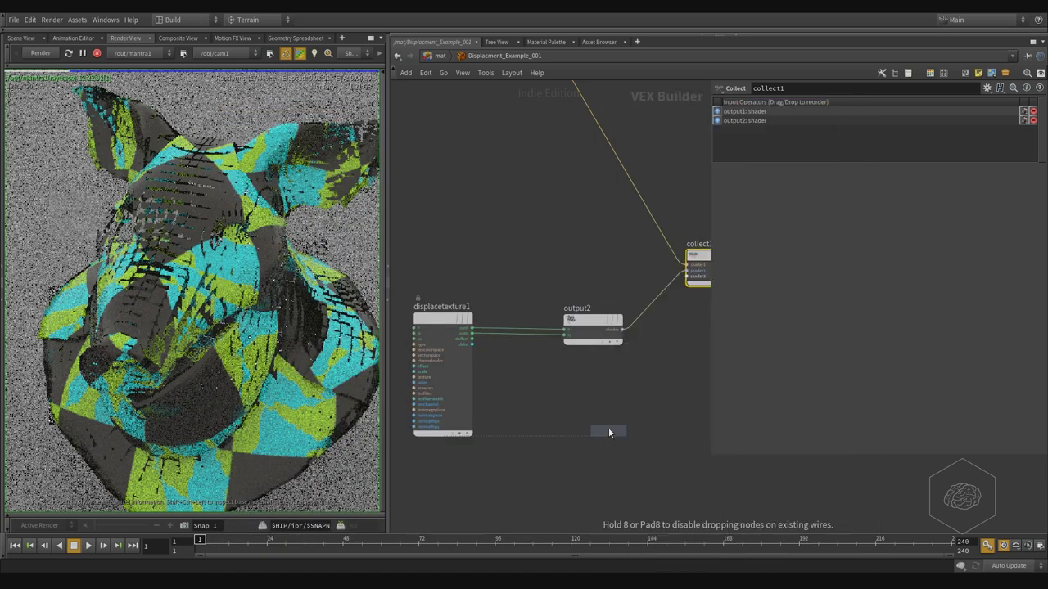
left_click(613, 417)
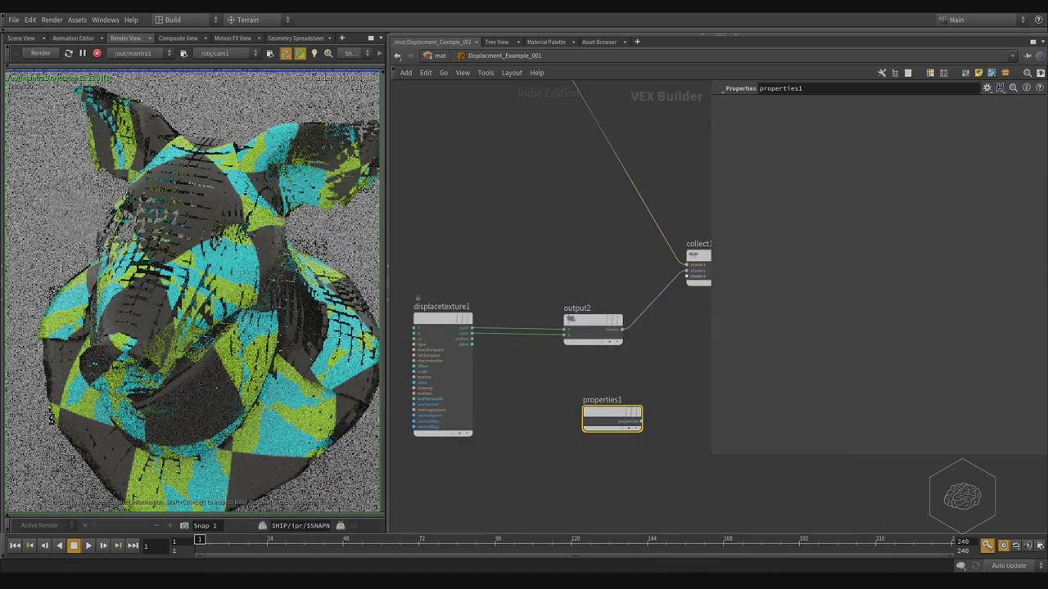
Step: Add a Layer Pack node between displacetexture1 and properties1
left_click(610, 460)
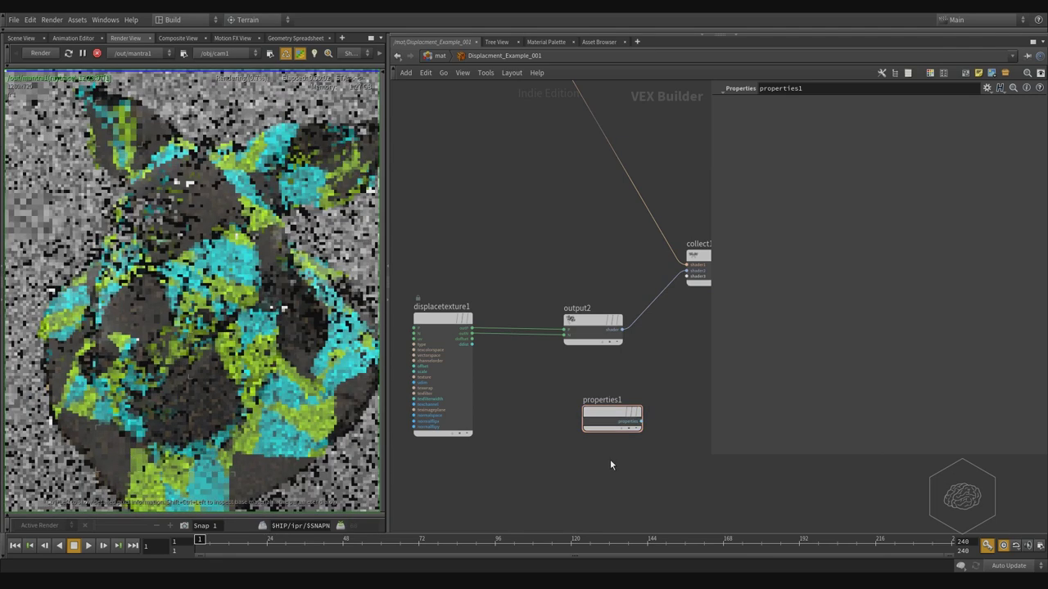
key("Tab")
type("layer")
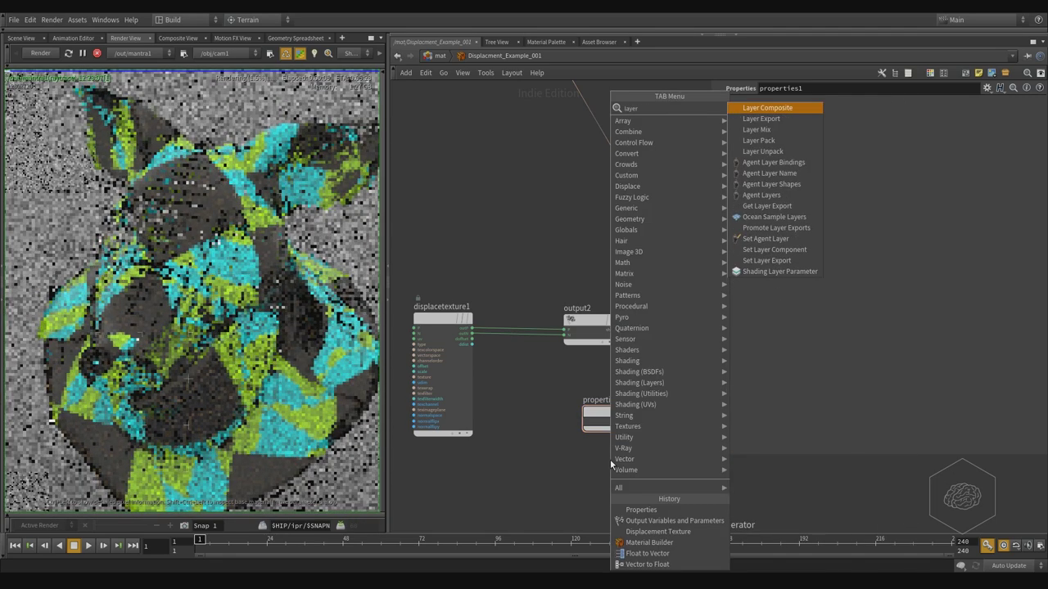
key("Down")
key("Down")
key("Down")
key("Return")
left_click(521, 425)
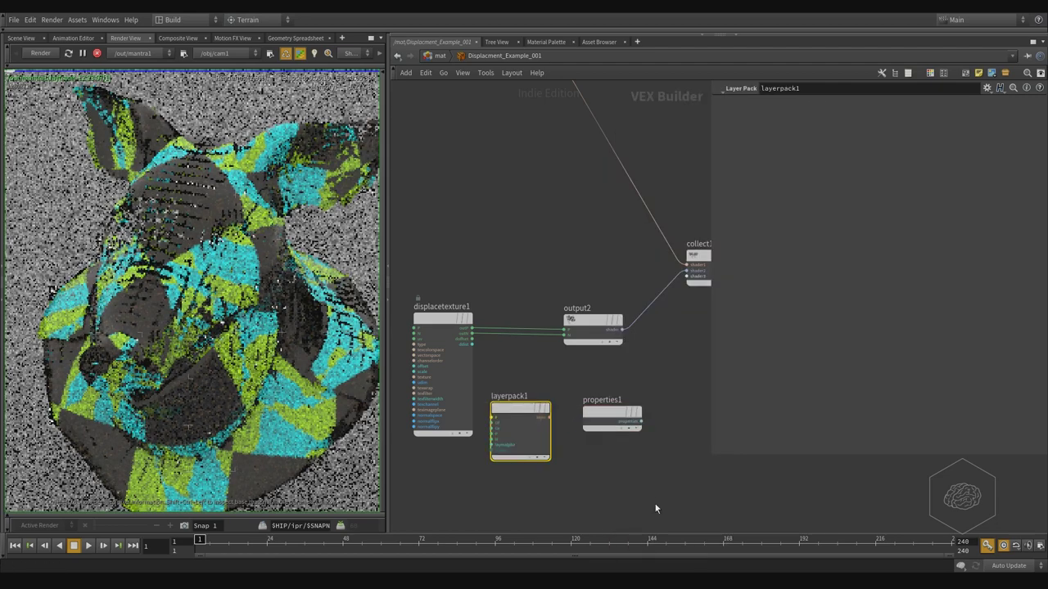
Step: Add a Parameter node below properties1
key("Tab")
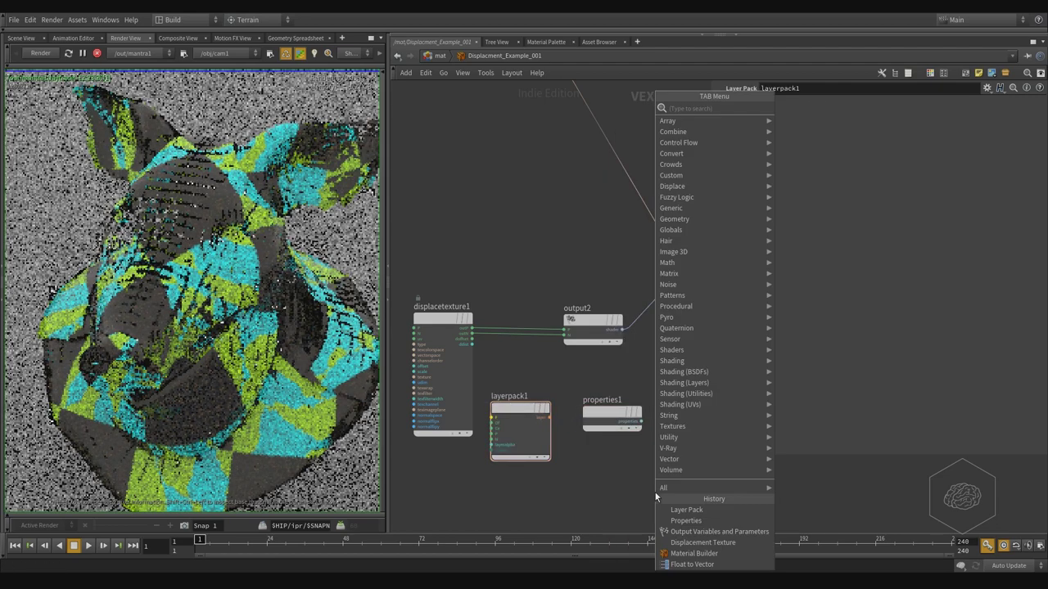
type("para")
key("Return")
left_click(655, 496)
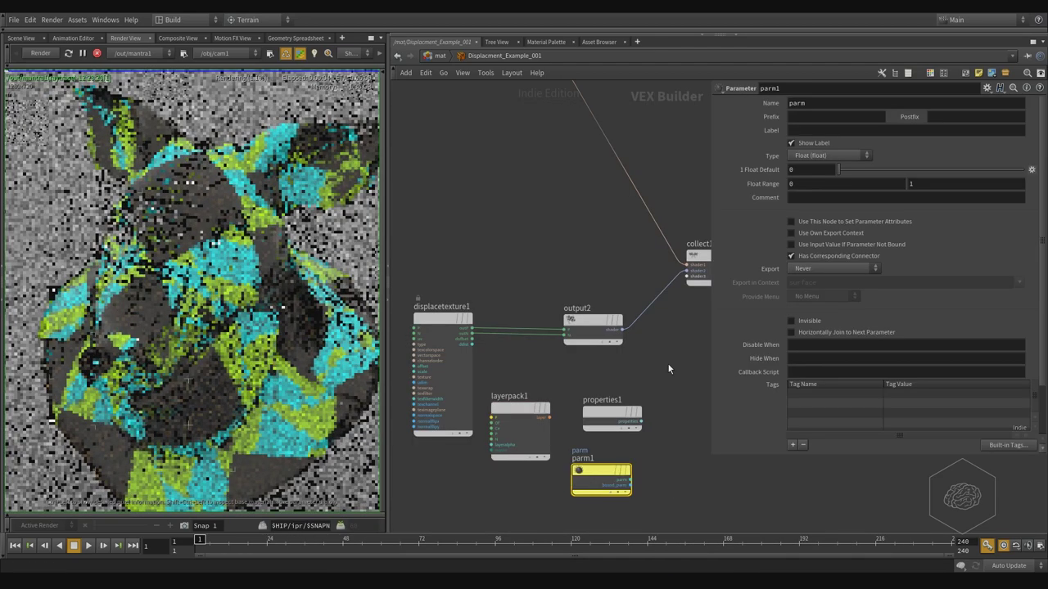
Step: Connect properties1's properties output to collect1's shader3 input
middle_click_drag(667, 362, 605, 350)
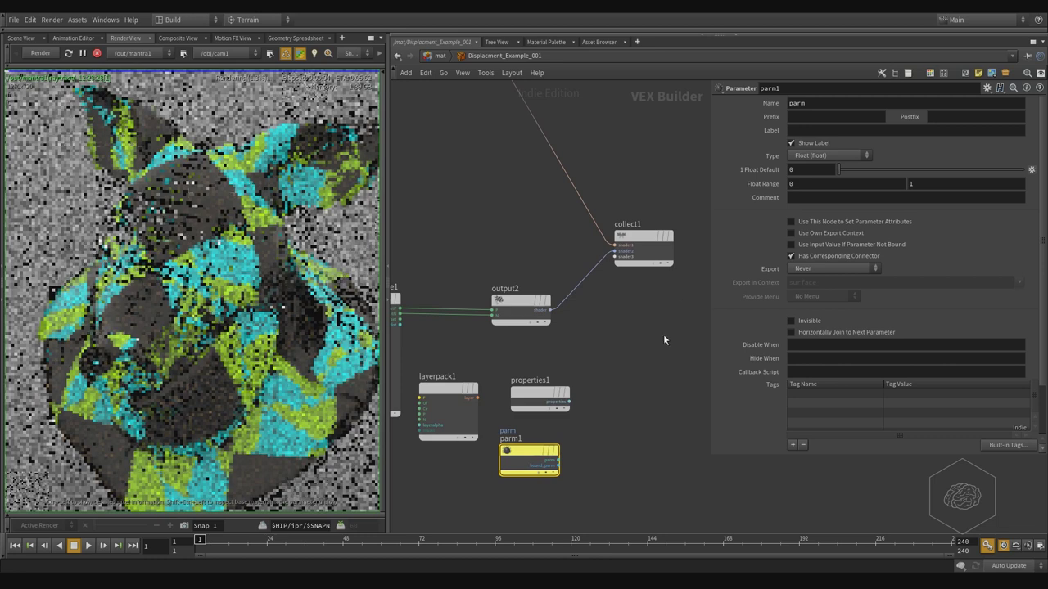
left_click_drag(635, 383, 511, 415)
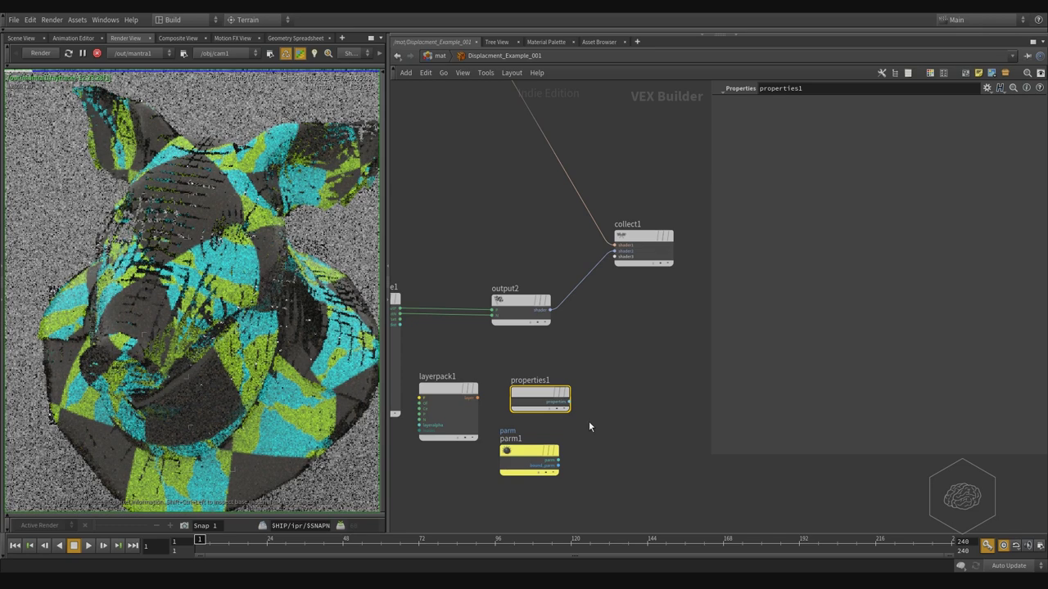
left_click(571, 402)
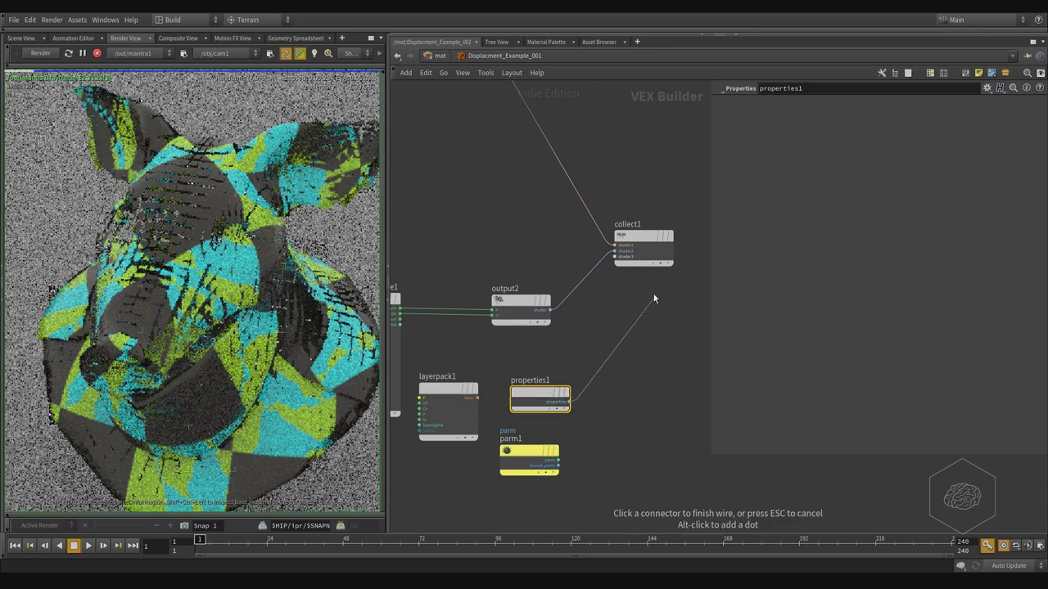
left_click(615, 256)
middle_click_drag(658, 446, 698, 356)
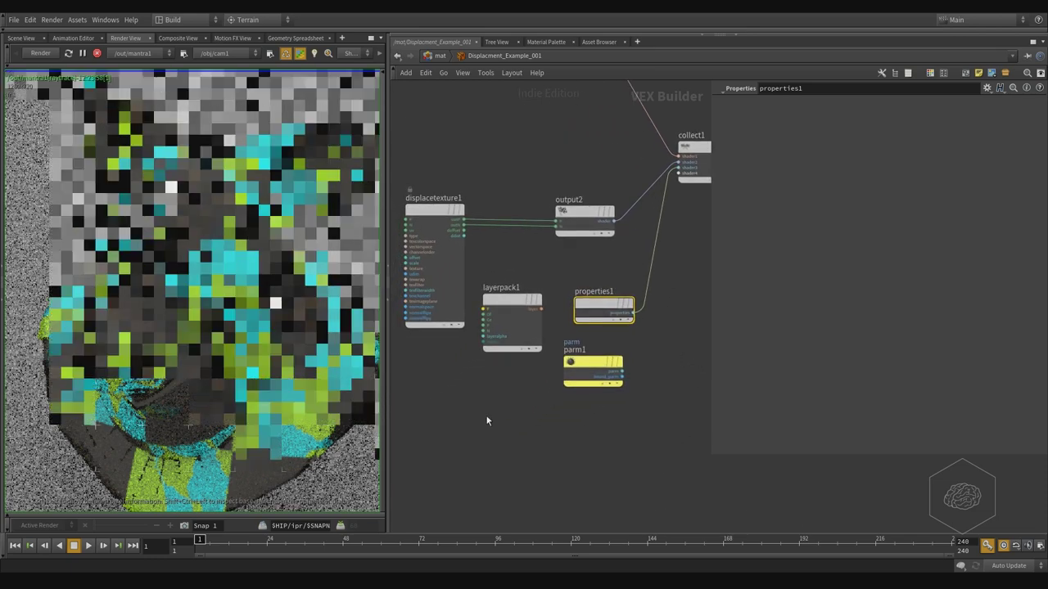
Step: Move displacetexture1 away from layerpack1 and shift layerpack1 slightly to space out the displacement nodes
middle_click_drag(487, 420, 650, 436)
left_click_drag(615, 230, 490, 232)
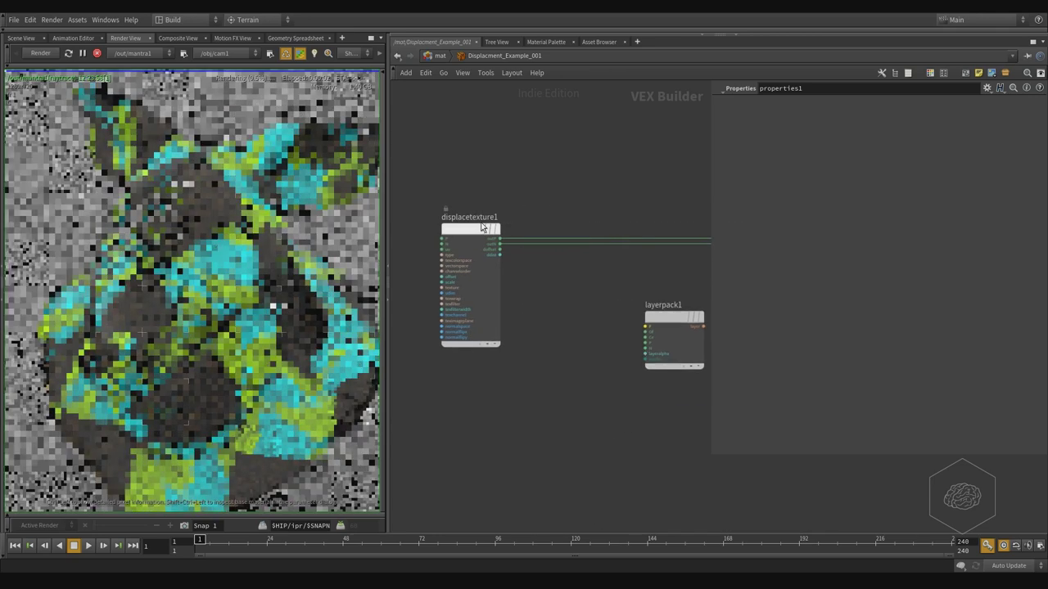
left_click_drag(673, 333, 625, 332)
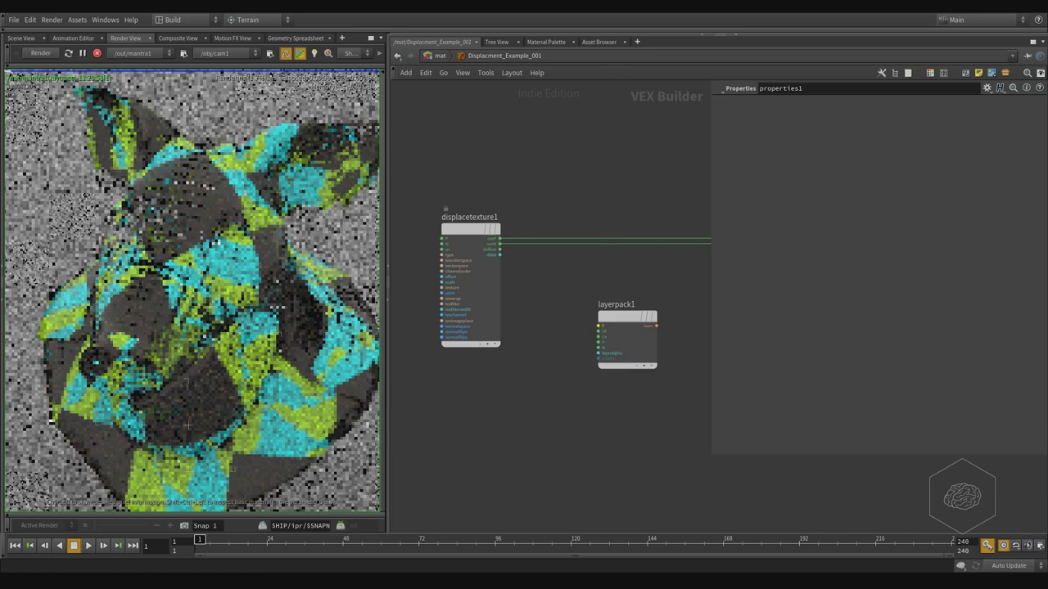
Step: Connect displacetexture1's outP and outN outputs to the P and N inputs of layerpack1
scroll(674, 259, "up", 3)
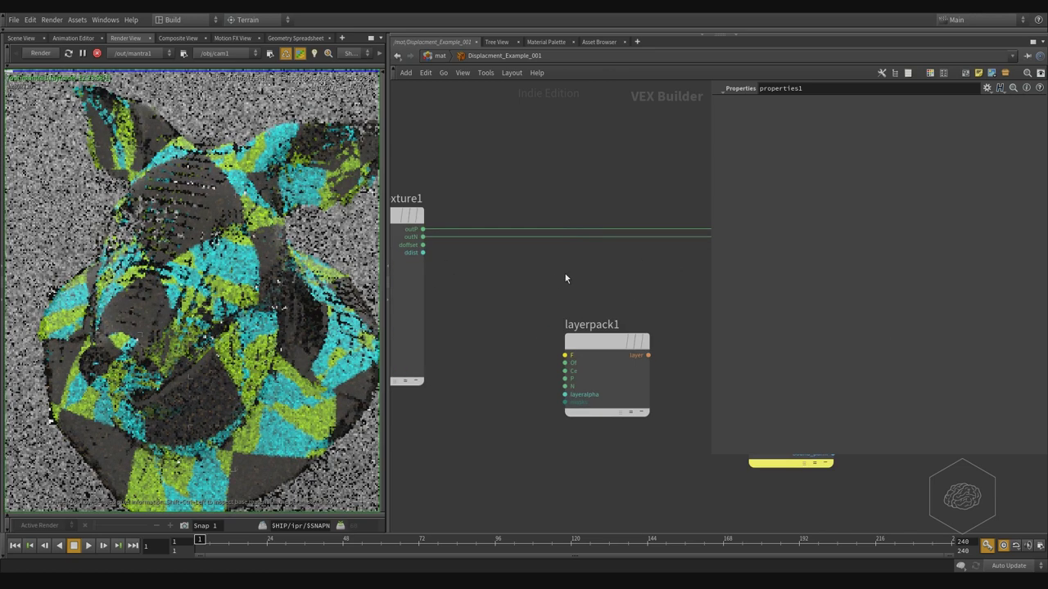
left_click(423, 229)
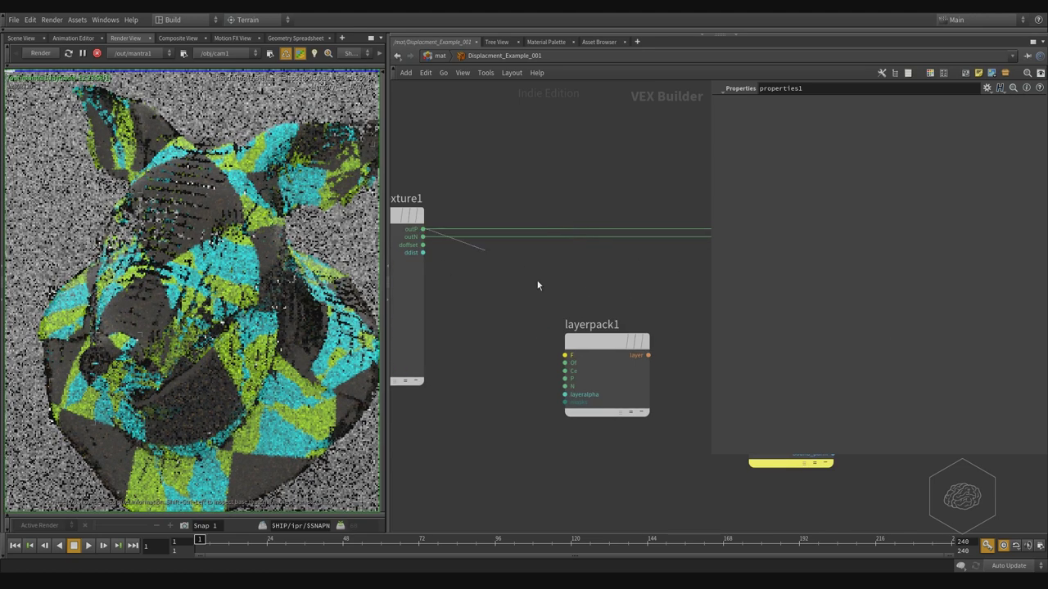
left_click(565, 379)
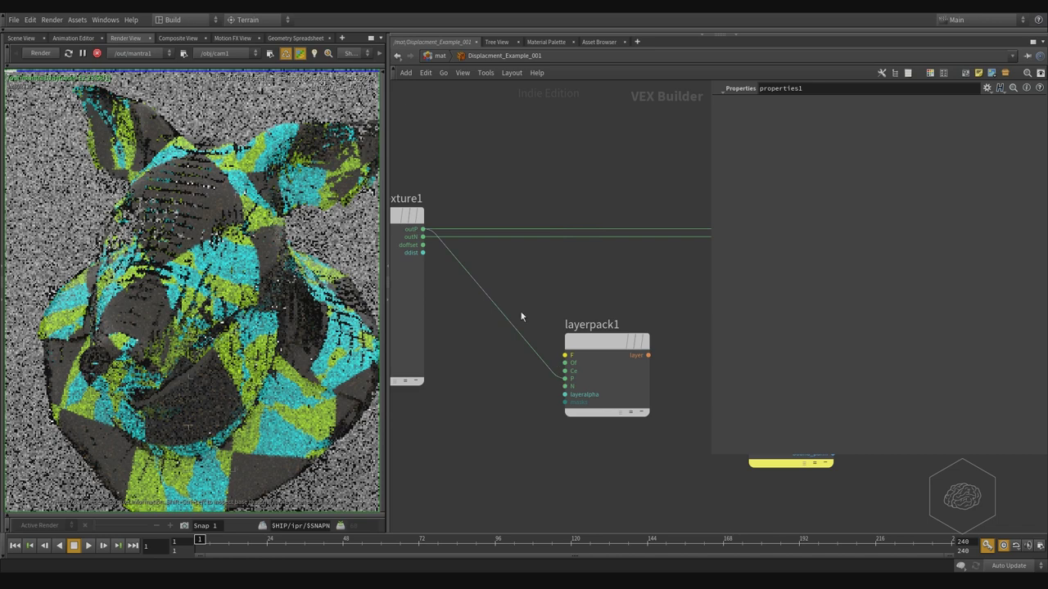
left_click(423, 238)
left_click(564, 386)
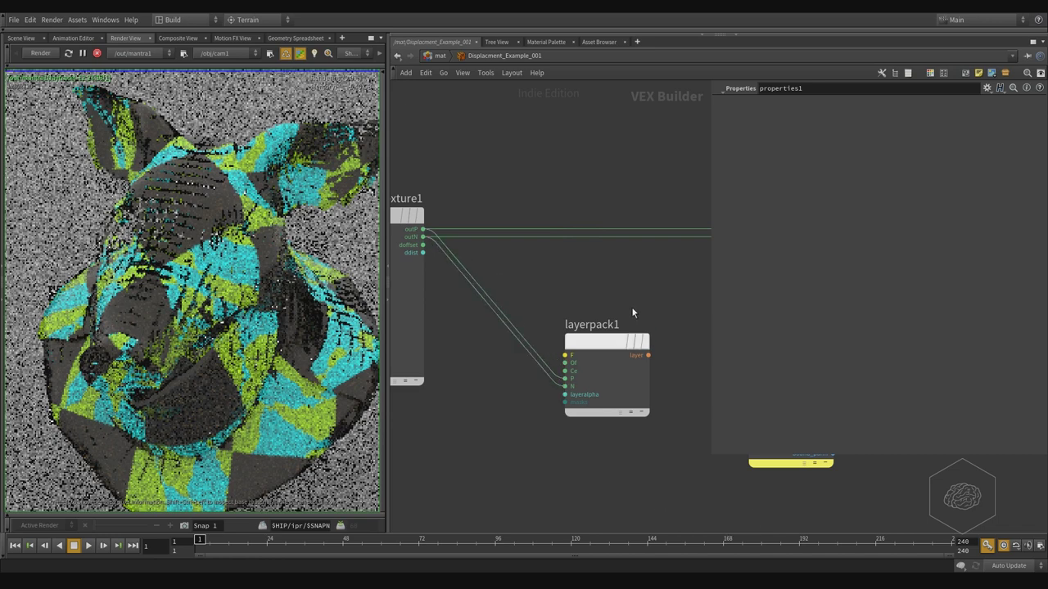
Step: Rearrange properties1, layerpack1 and parm1 so that parm1 sits directly beside layerpack1's layer output
middle_click_drag(633, 309, 598, 305)
left_click_drag(639, 293, 527, 493)
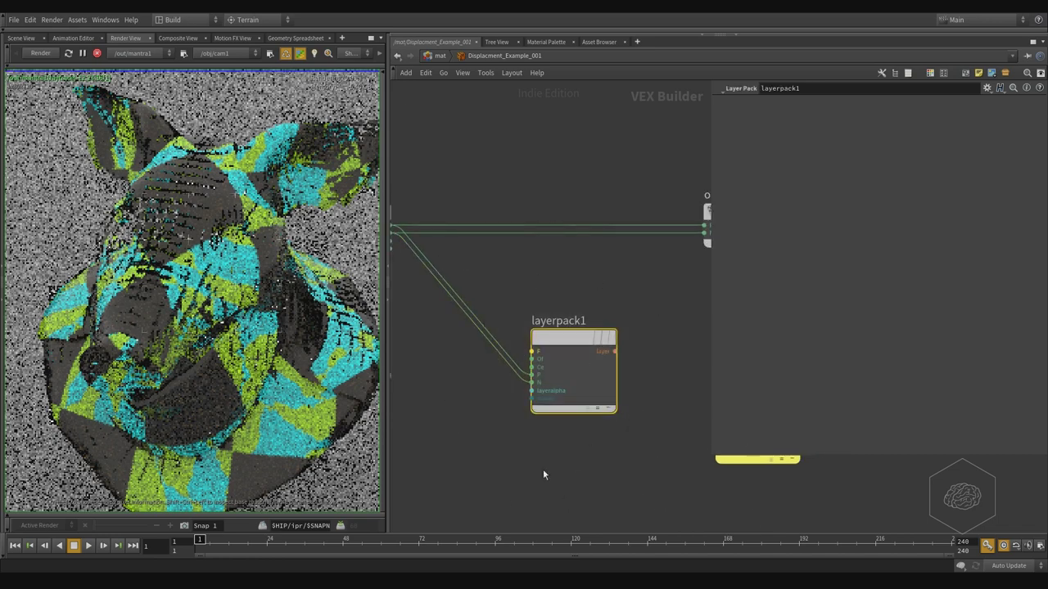
middle_click_drag(648, 475, 526, 484)
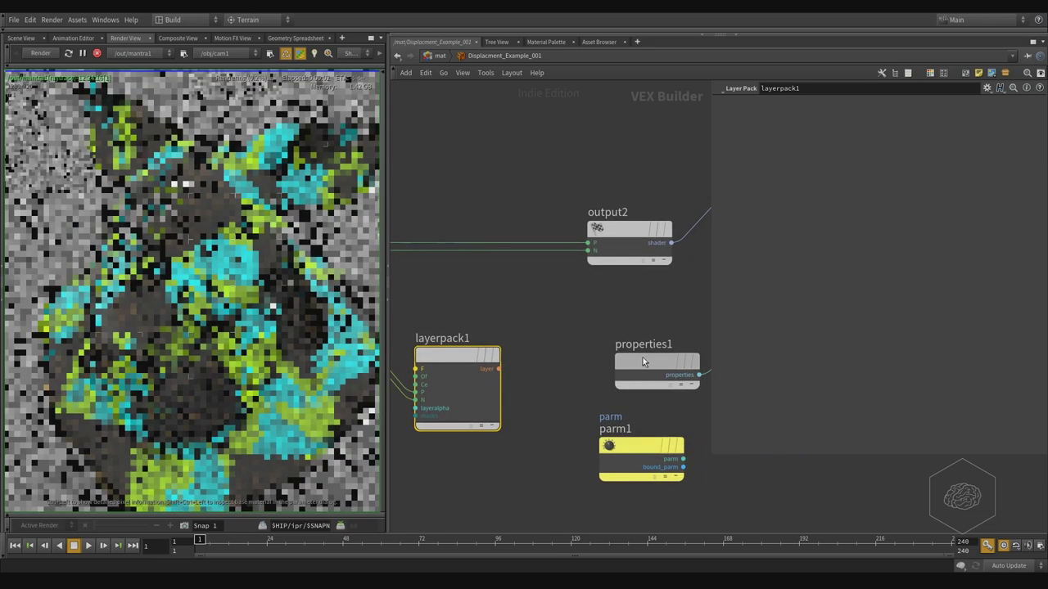
left_click_drag(642, 360, 684, 361)
middle_click_drag(575, 347, 617, 351)
left_click_drag(484, 370, 434, 414)
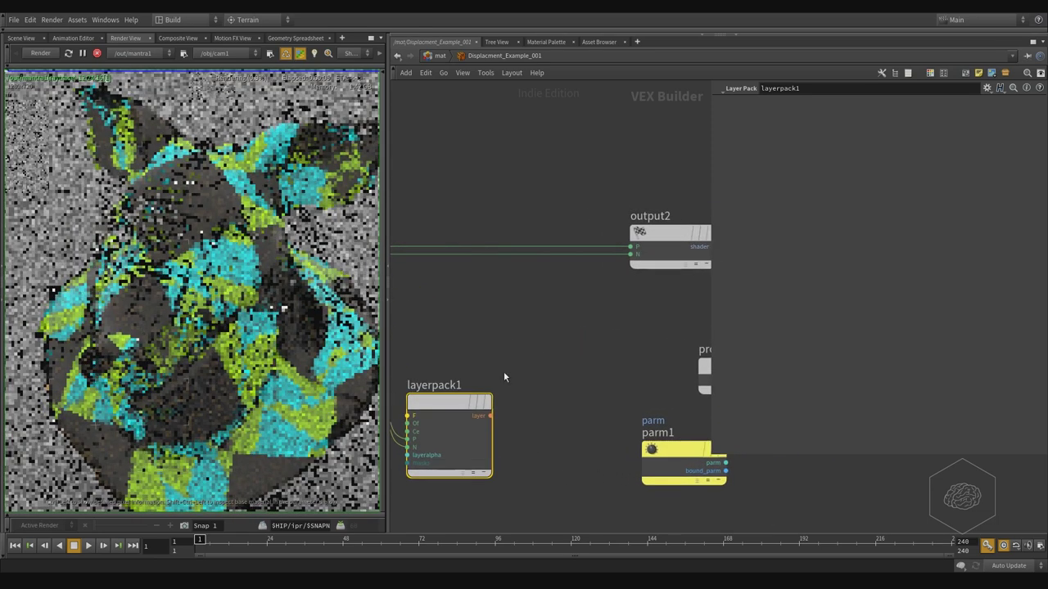
middle_click_drag(504, 378, 552, 332)
mouse_move(522, 354)
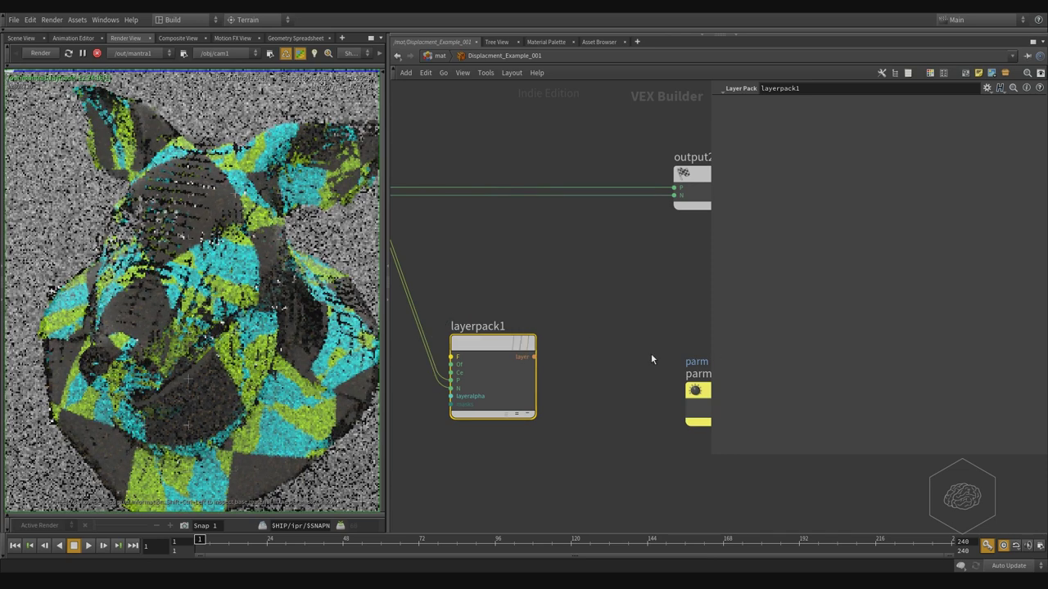
left_click_drag(698, 392, 625, 344)
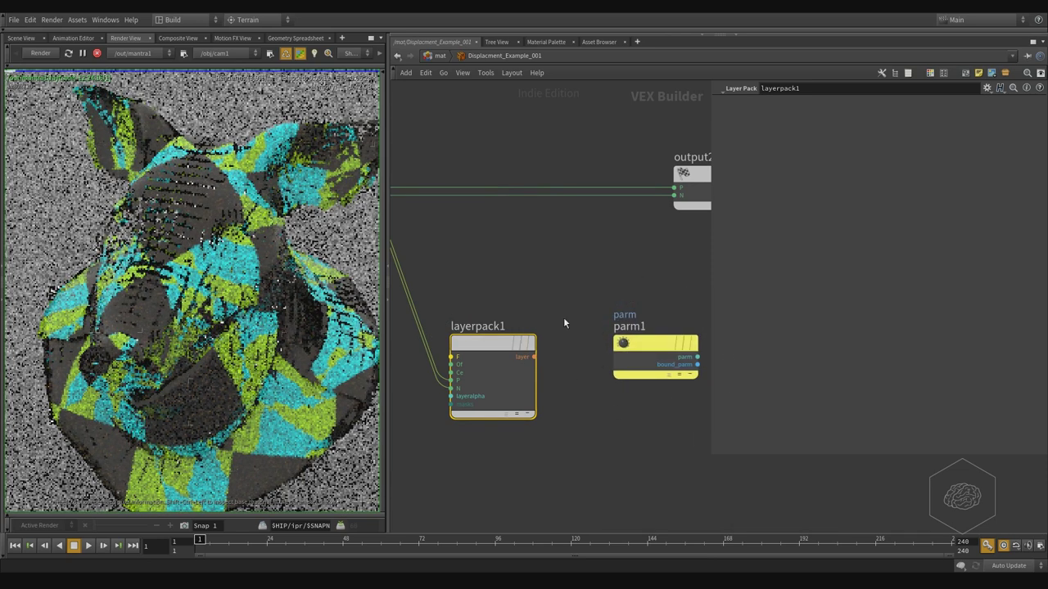
Step: Set parm1's Export to When Input is Connected with Has Corresponding Connector enabled, and connect layerpack1's layer output to its input
scroll(590, 374, "up", 3)
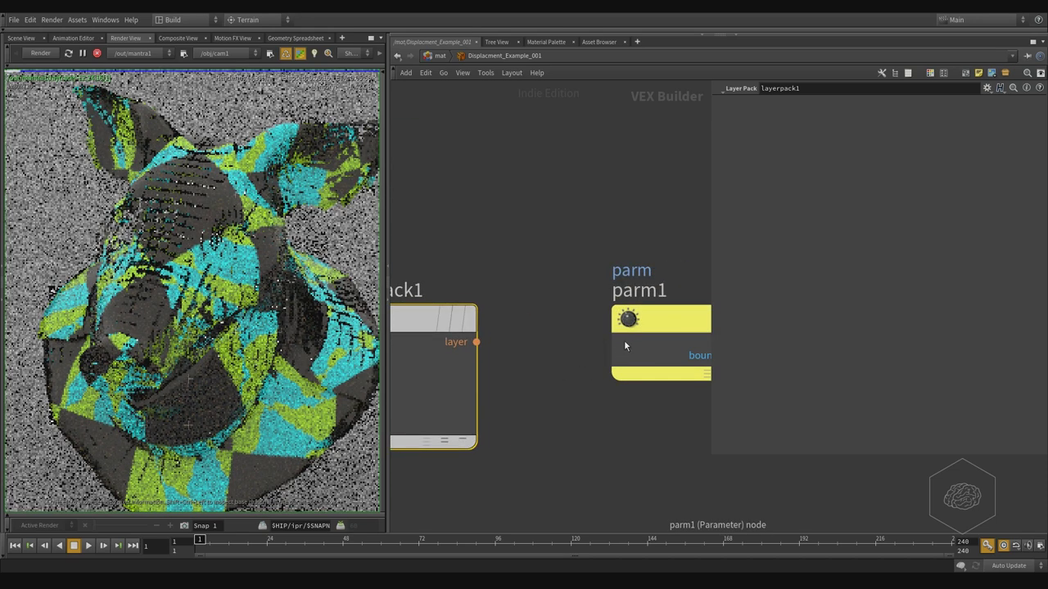
middle_click_drag(649, 271, 602, 289)
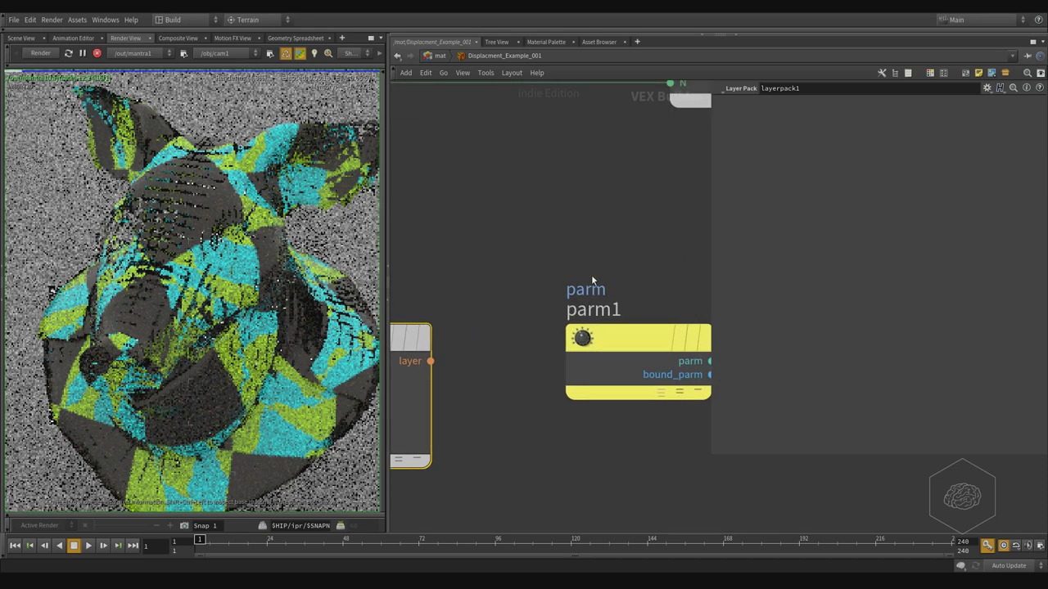
left_click(598, 360)
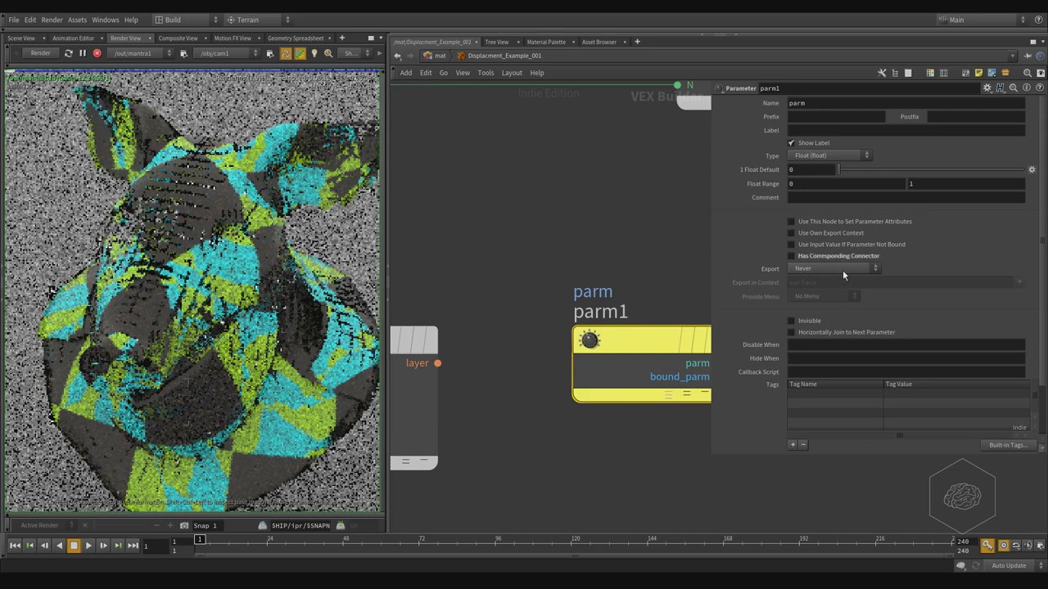
left_click(791, 256)
left_click(866, 270)
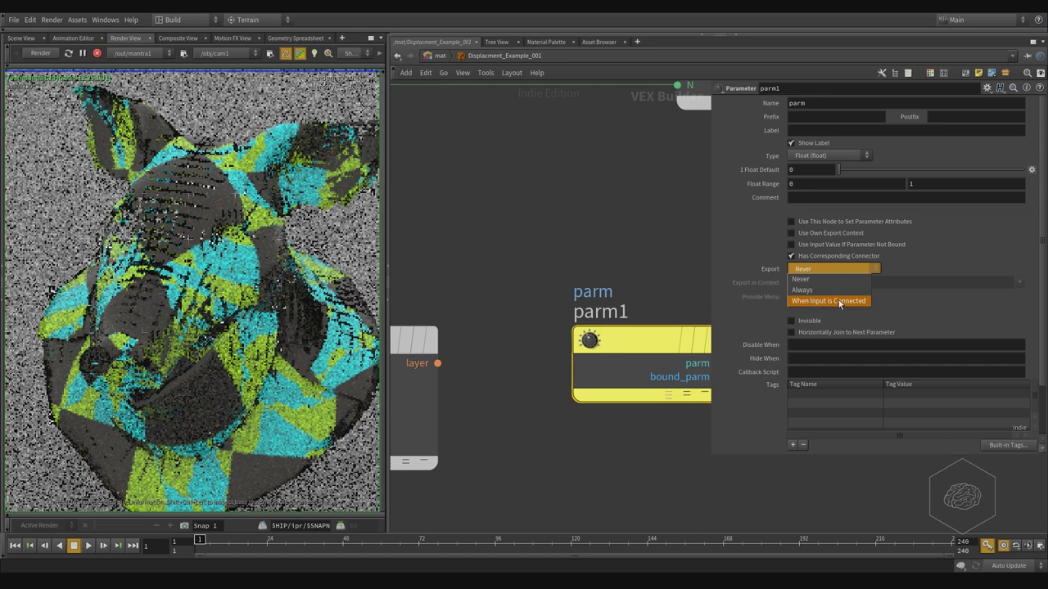
left_click(840, 301)
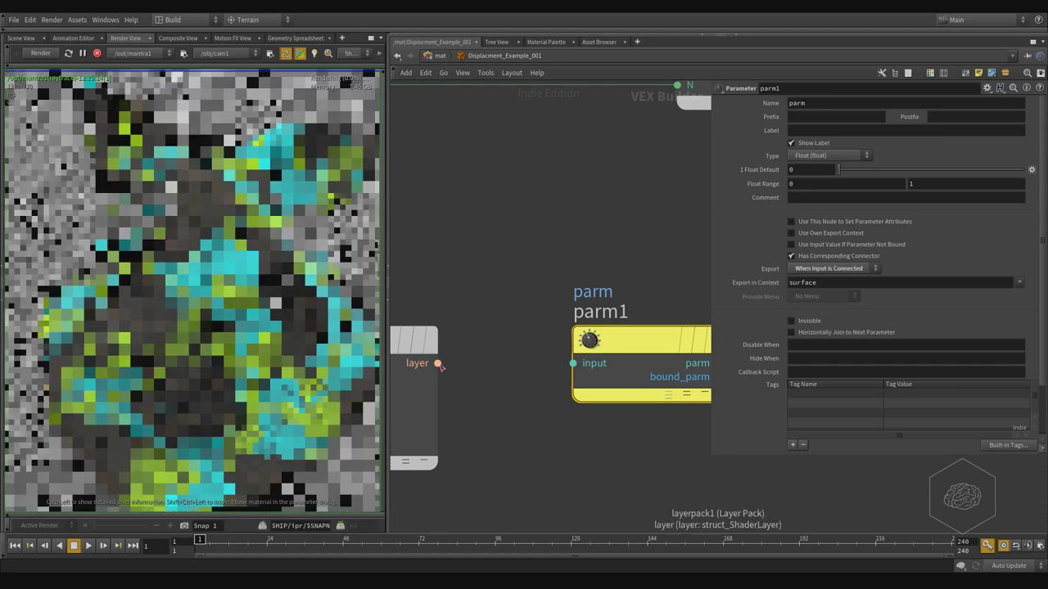
left_click(438, 363)
left_click(583, 367)
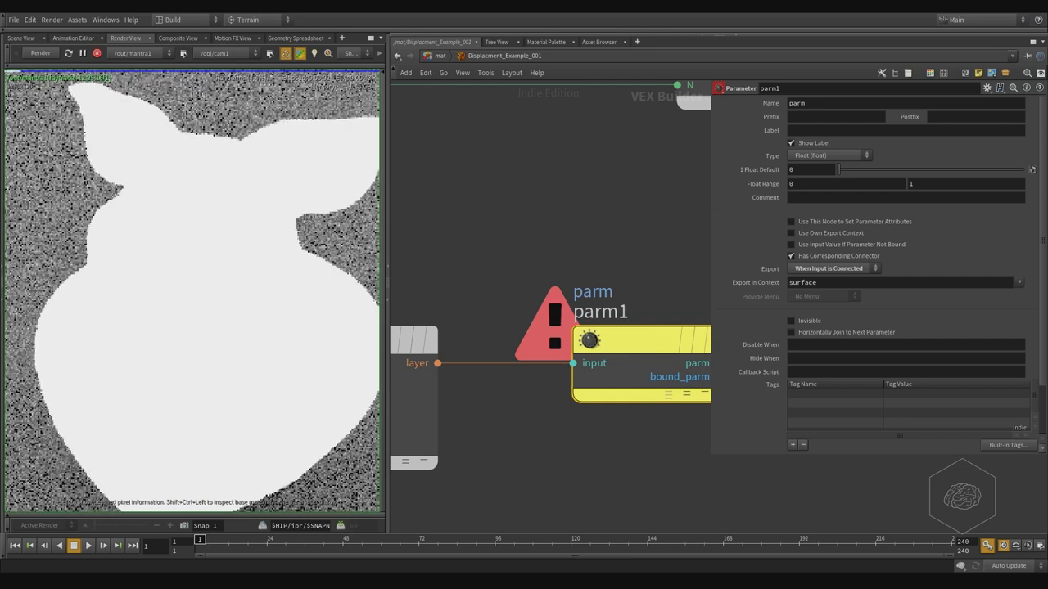
Step: Rename the parameter defined by parm1 to Shader_layer
middle_click_drag(655, 243, 597, 277)
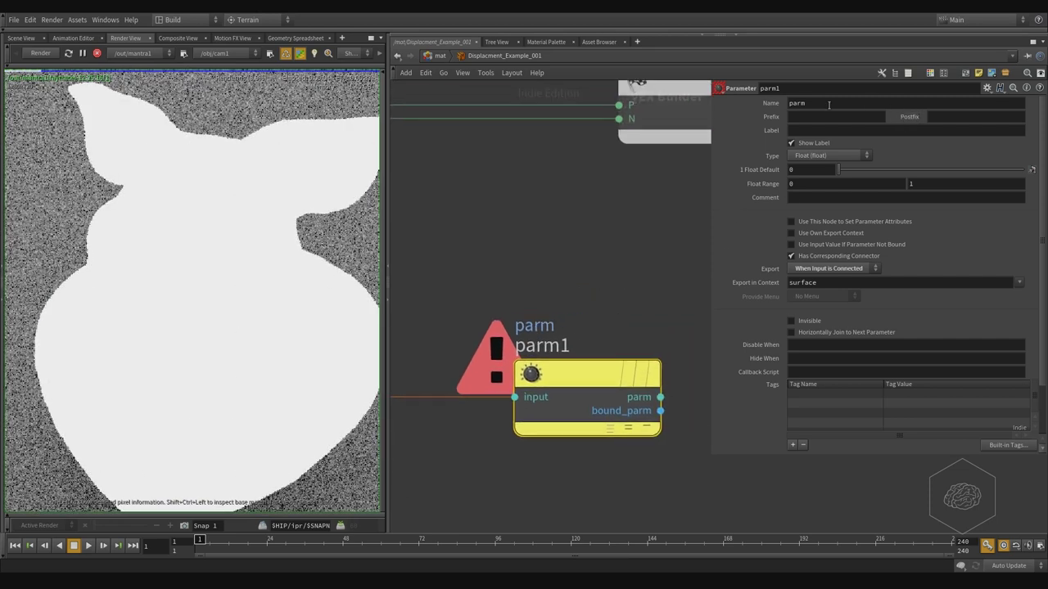
double_click(826, 104)
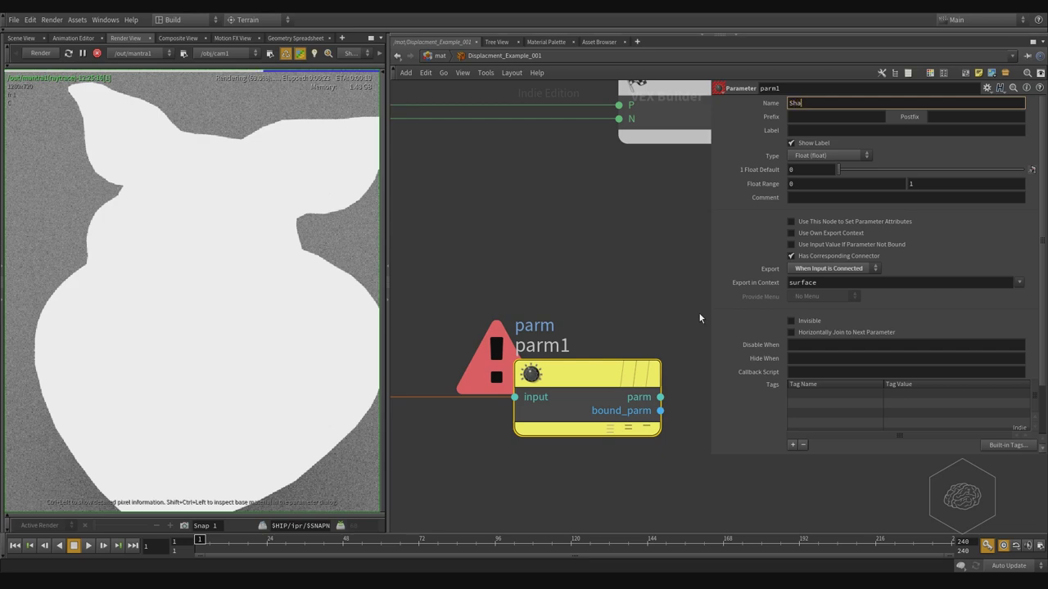
key("Return")
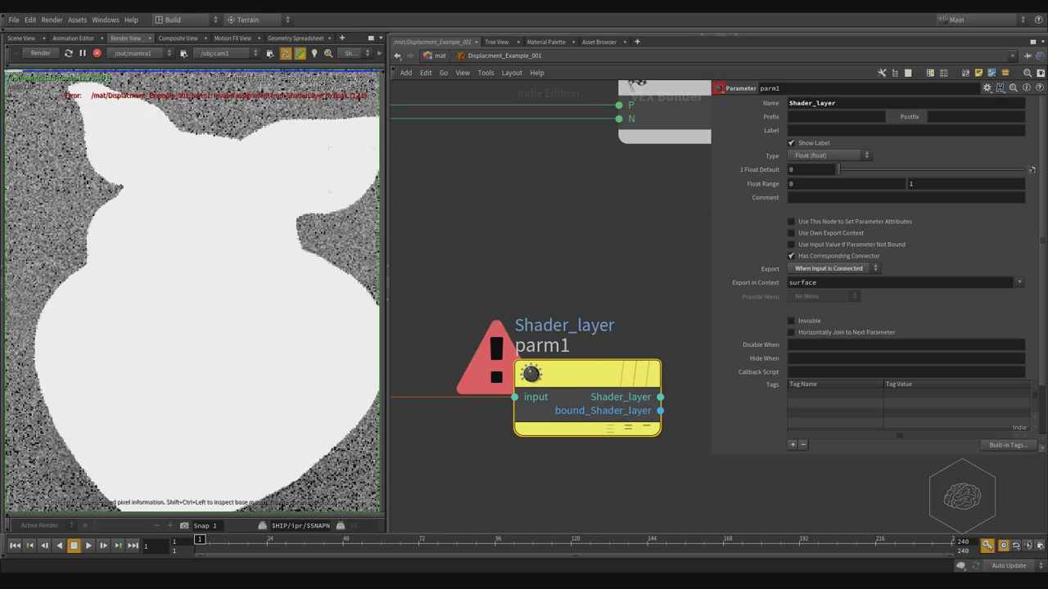
Step: Set the Shader_layer parameter's type to Struct (struct) using the ShaderLayer structure
left_click(821, 156)
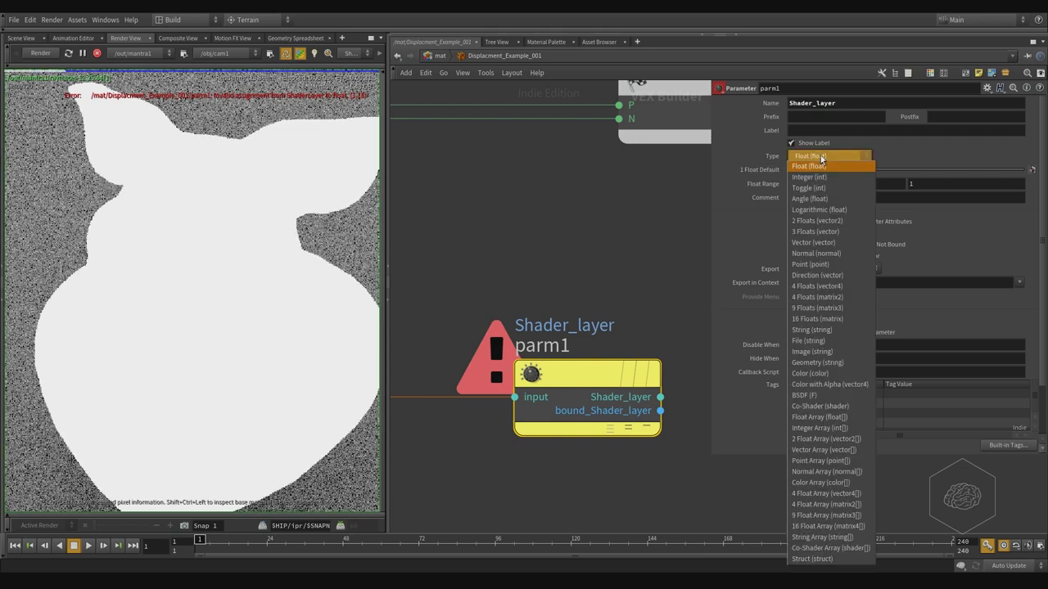
left_click(812, 559)
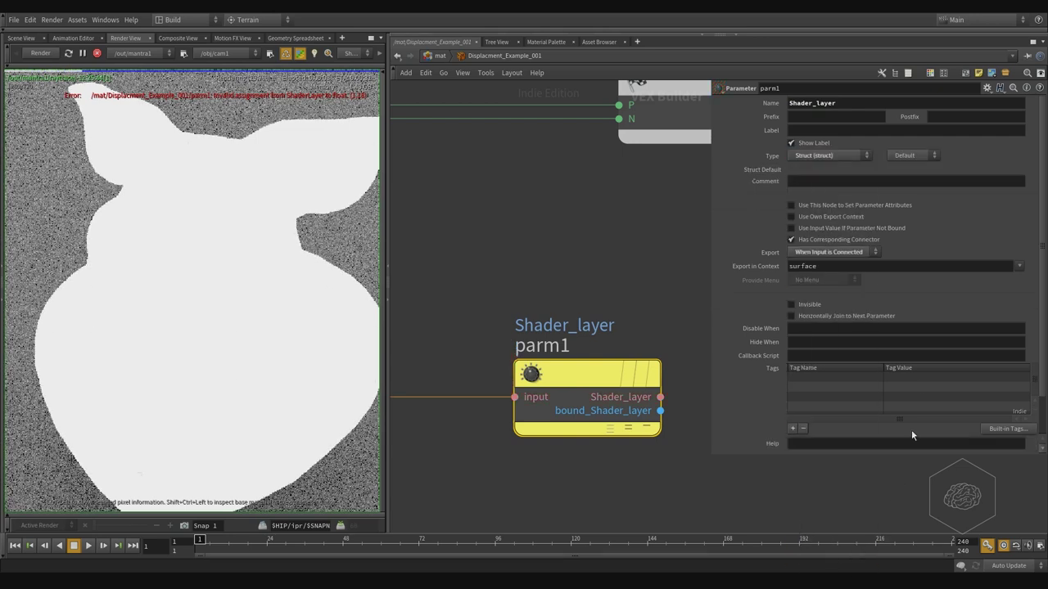
left_click(911, 155)
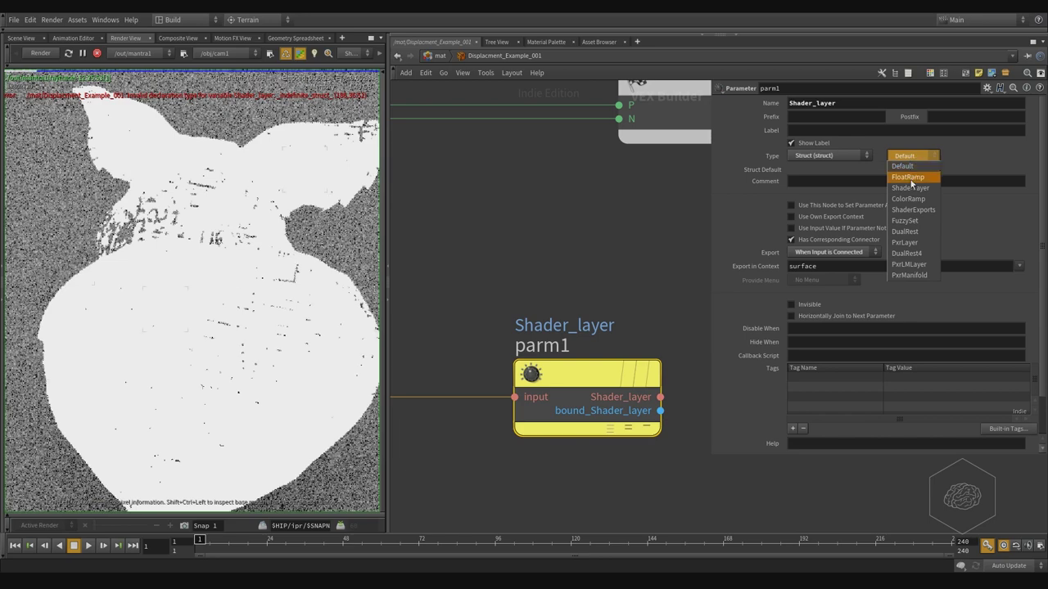
left_click(910, 188)
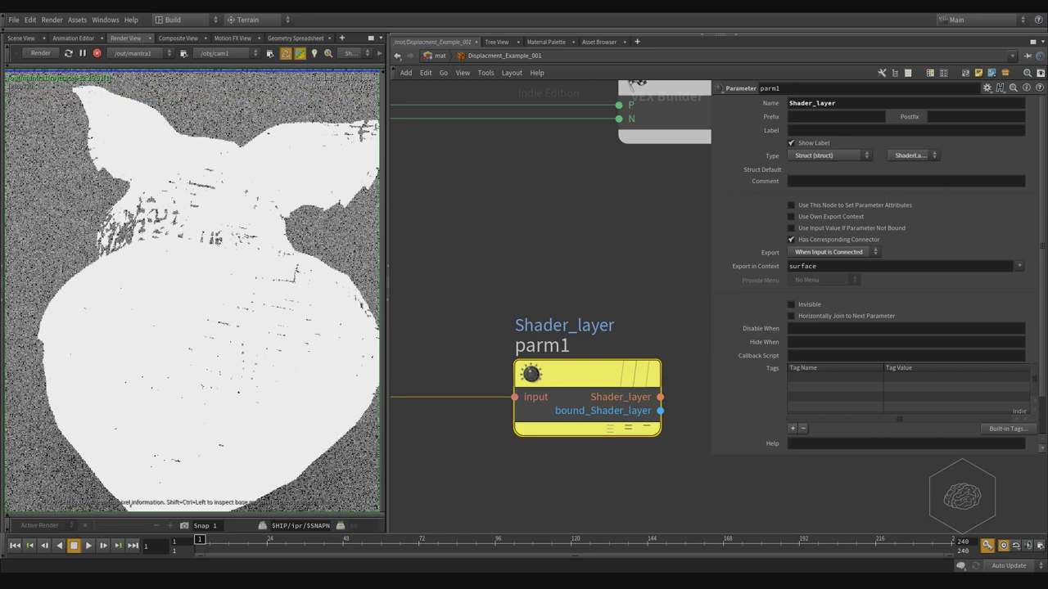
Step: Change parm1's Export in Context to displace only, removing the surface context
middle_click_drag(530, 193, 510, 235)
middle_click_drag(662, 297, 627, 252)
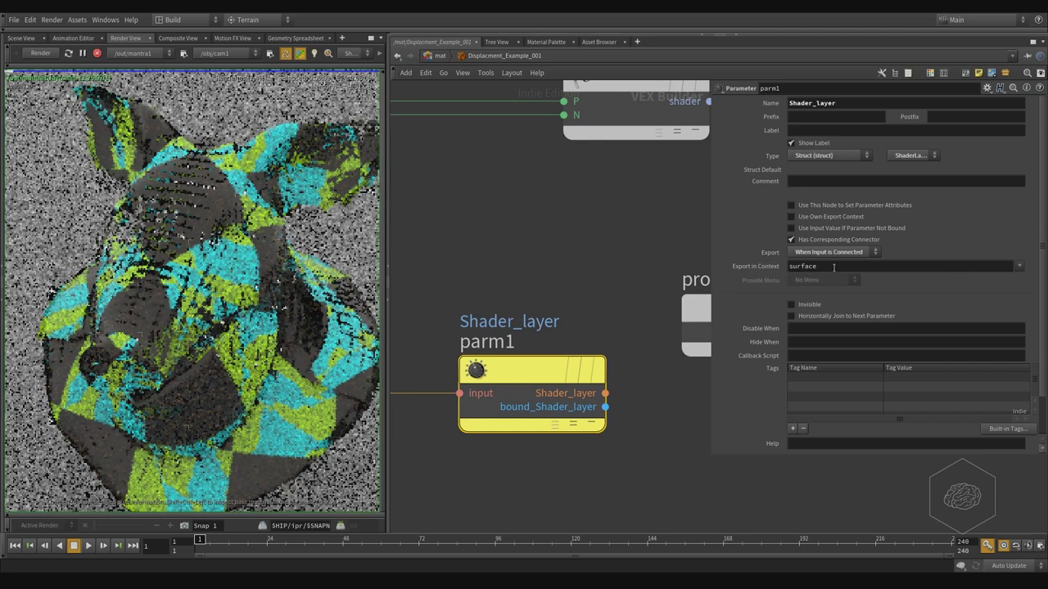
left_click(1022, 270)
left_click(1003, 285)
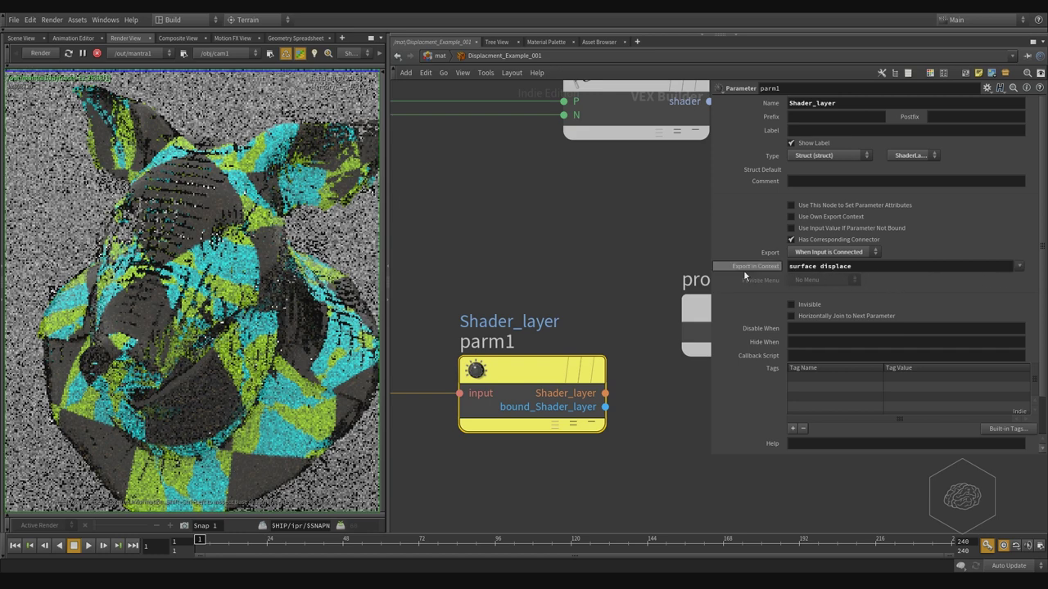
double_click(812, 266)
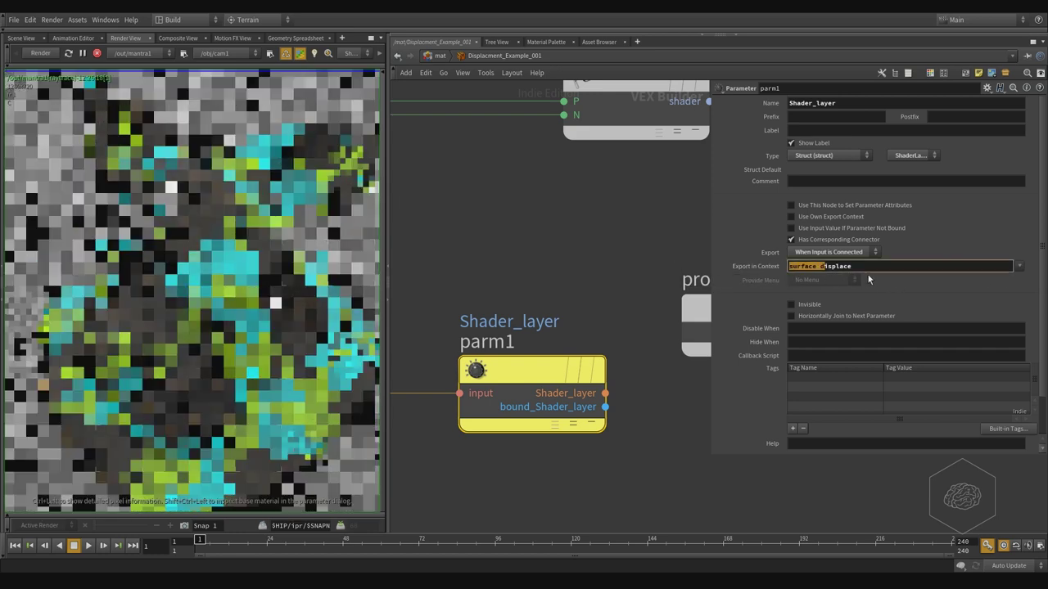
key("BackSpace")
key("Return")
left_click(869, 266)
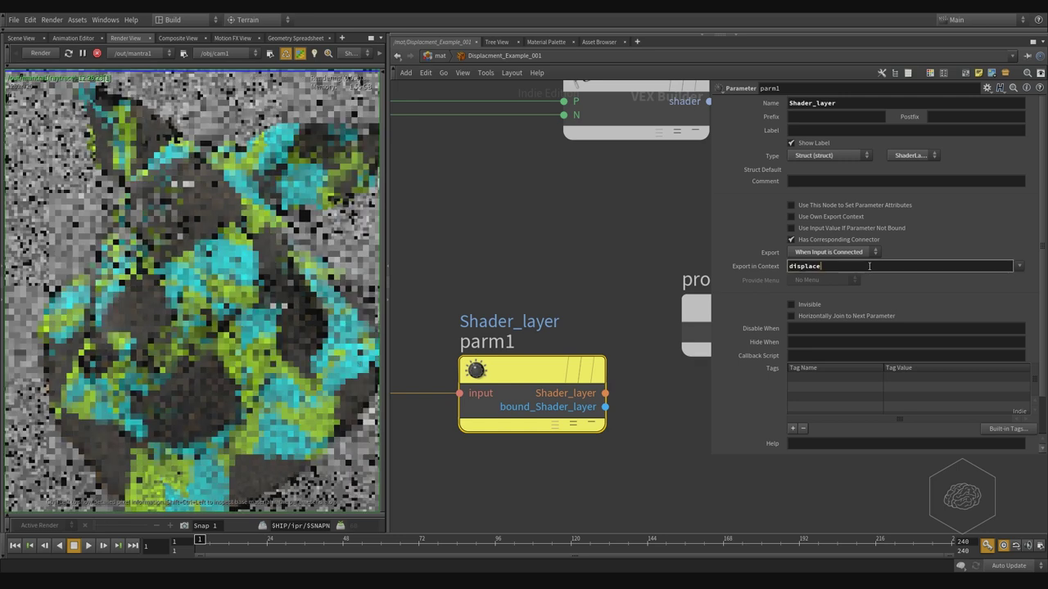
Step: Move parm1 slightly closer to layerpack1's layer output
middle_click_drag(610, 291, 610, 304)
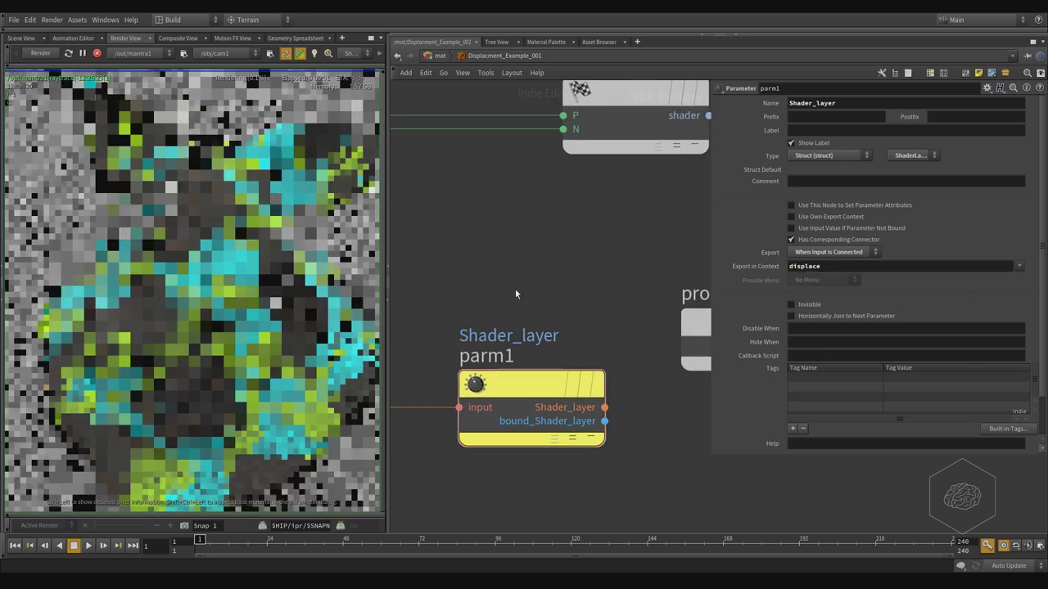
left_click_drag(524, 266, 511, 495)
middle_click_drag(626, 444, 565, 458)
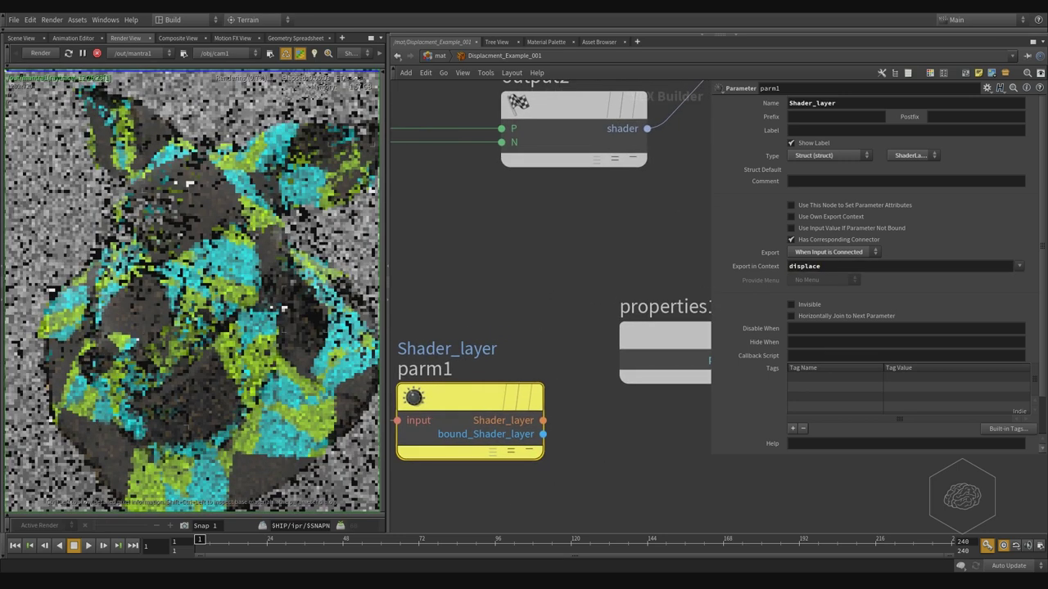
middle_click_drag(601, 296, 613, 334)
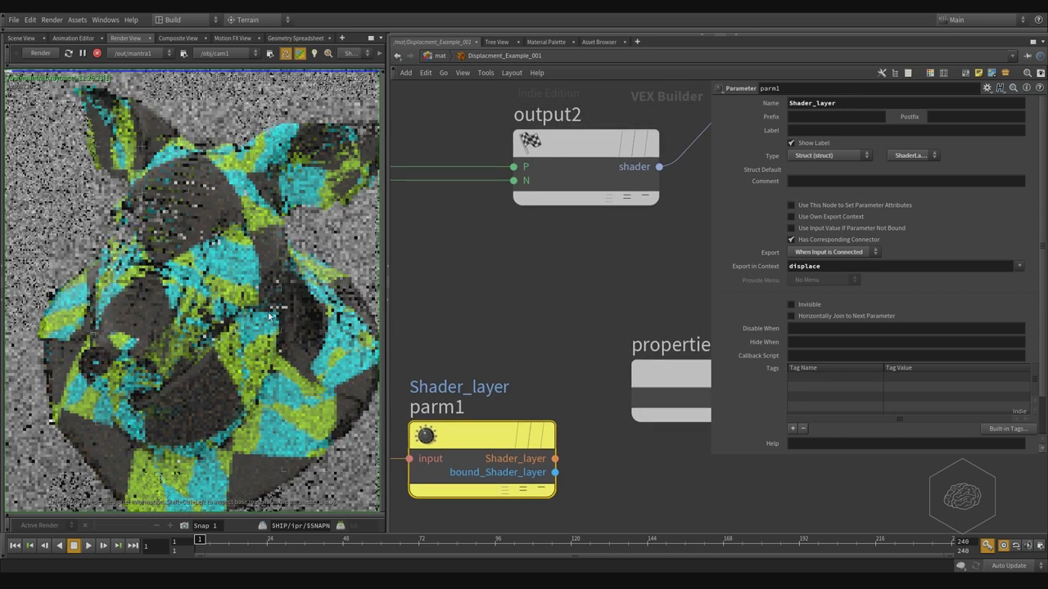
scroll(608, 284, "down", 3)
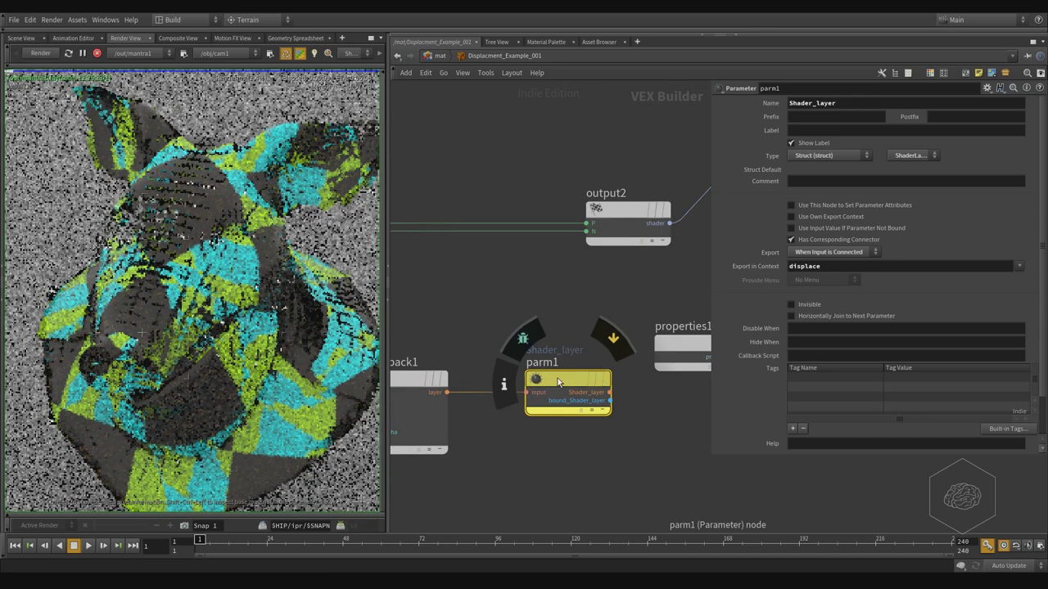
left_click_drag(529, 366, 503, 366)
middle_click_drag(626, 272, 585, 269)
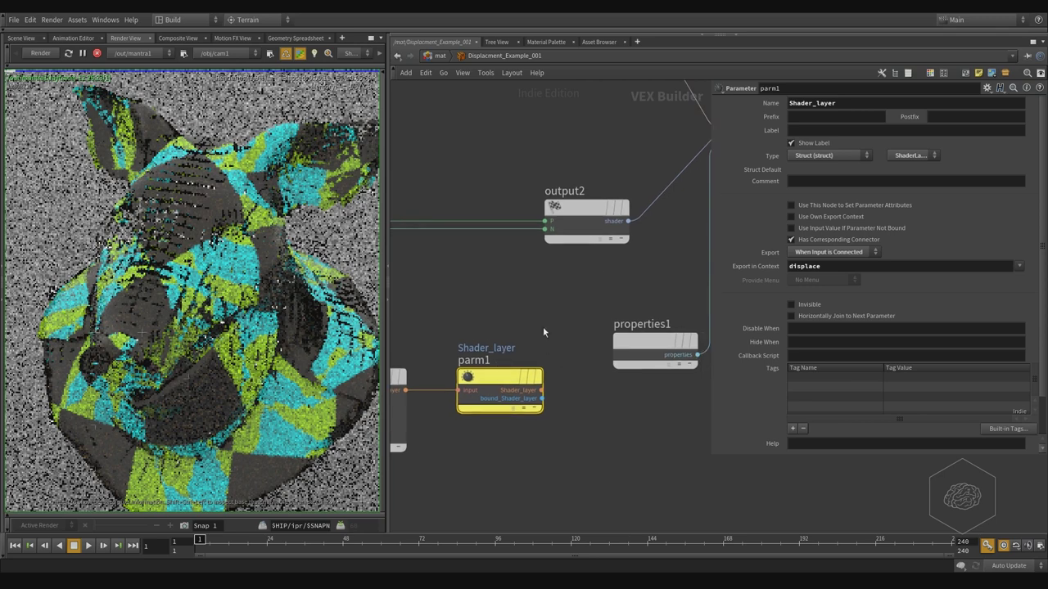
Step: Set displacetexture1's Texture Path to $HH/pic/CheckerBoard.pic and focus the preview render on the model's head
middle_click_drag(542, 326, 689, 320)
left_click(543, 439)
middle_click_drag(488, 212, 602, 321)
left_click(470, 354)
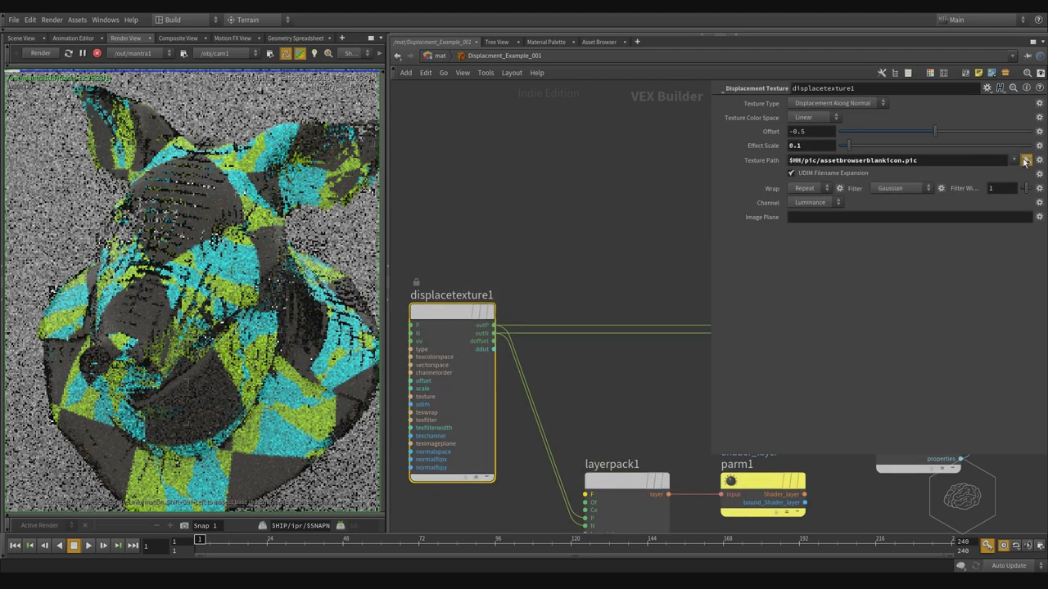
left_click(1024, 161)
scroll(815, 254, "down", 5)
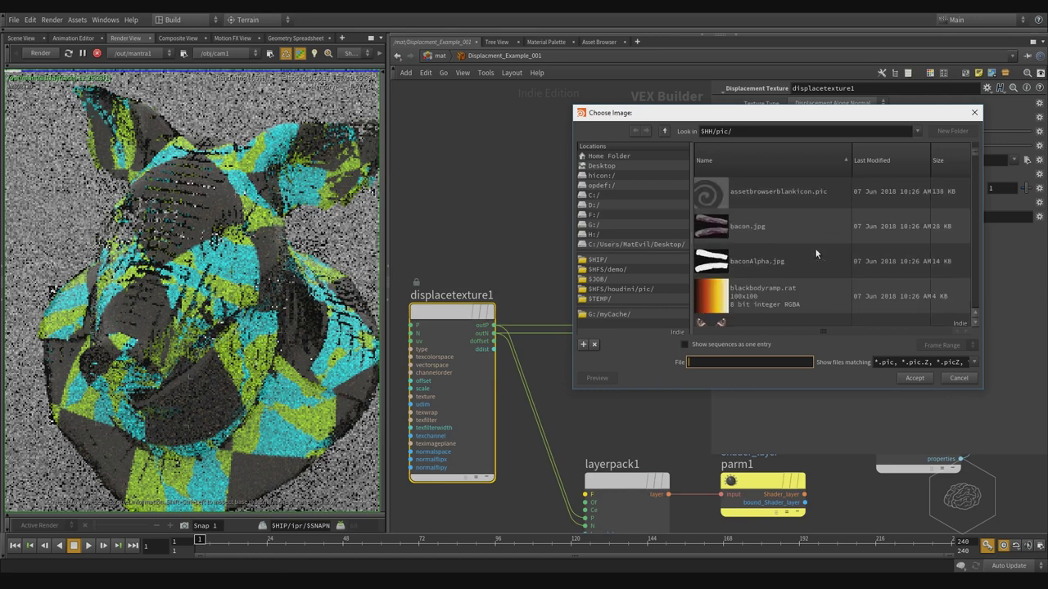
scroll(815, 253, "down", 3)
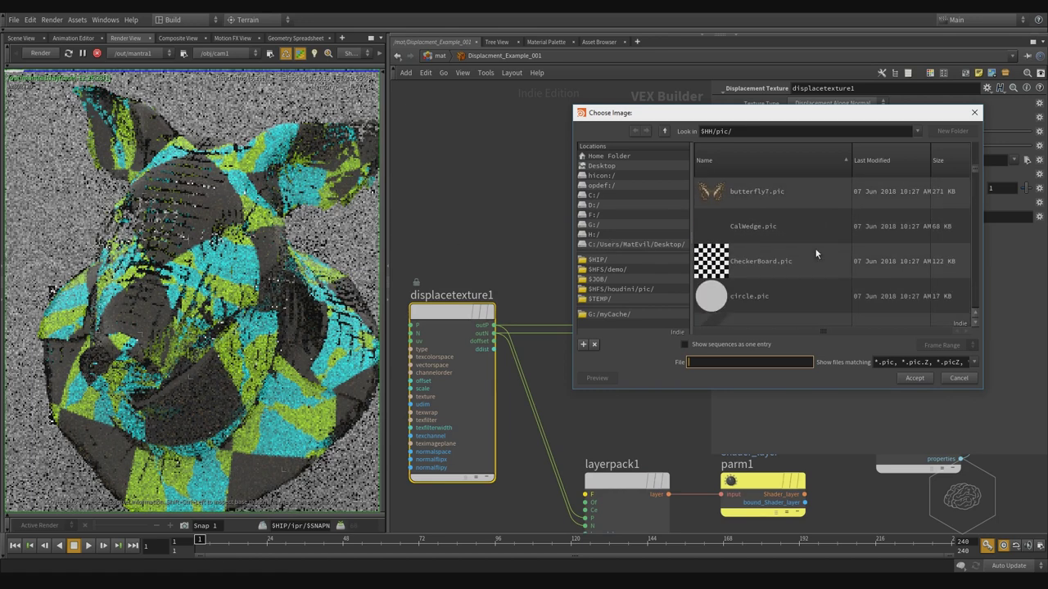
left_click(772, 268)
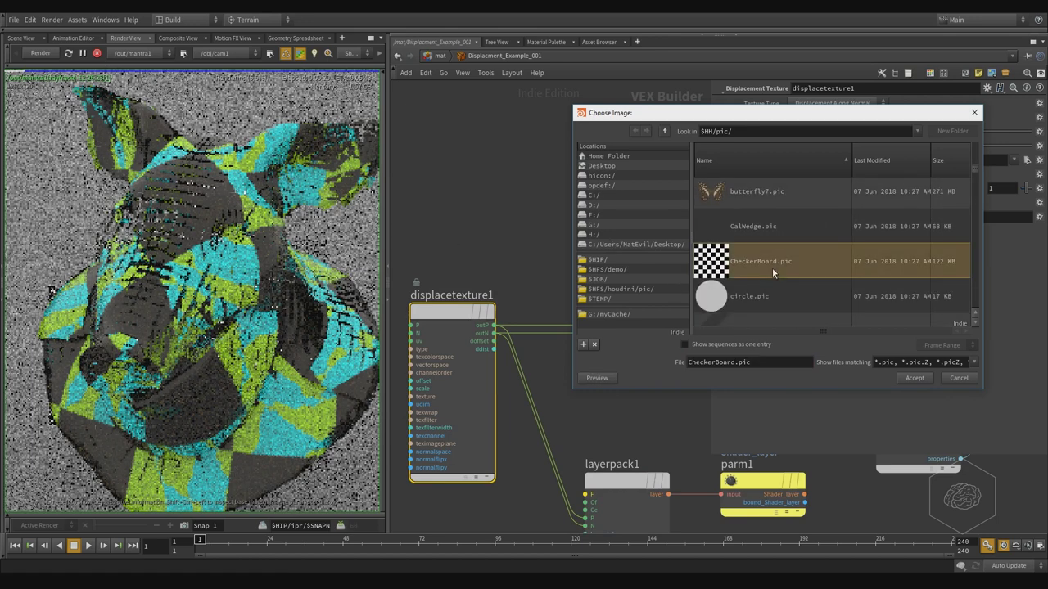
left_click(913, 377)
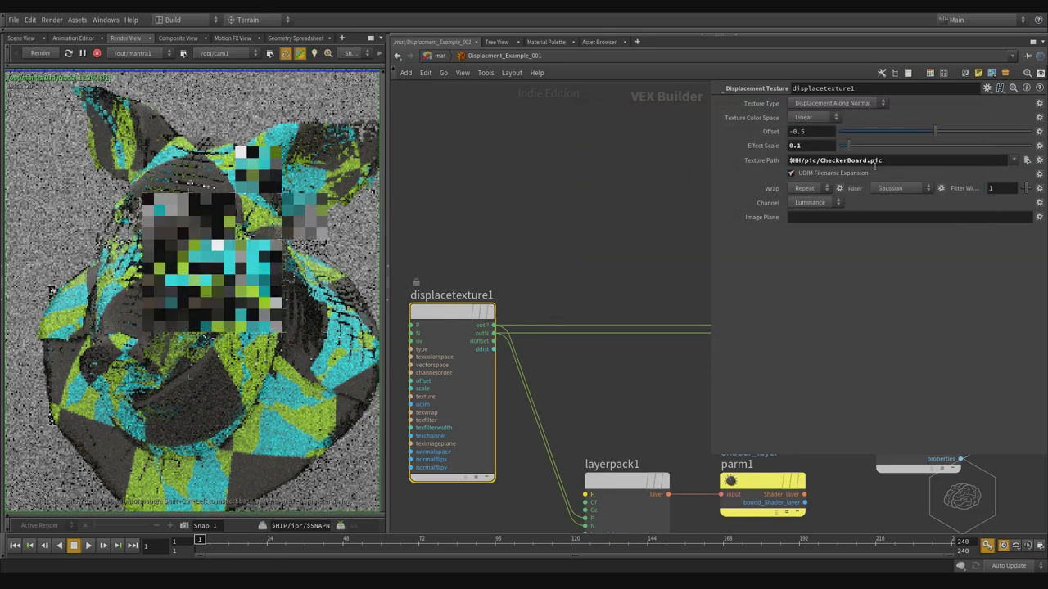
left_click(234, 253)
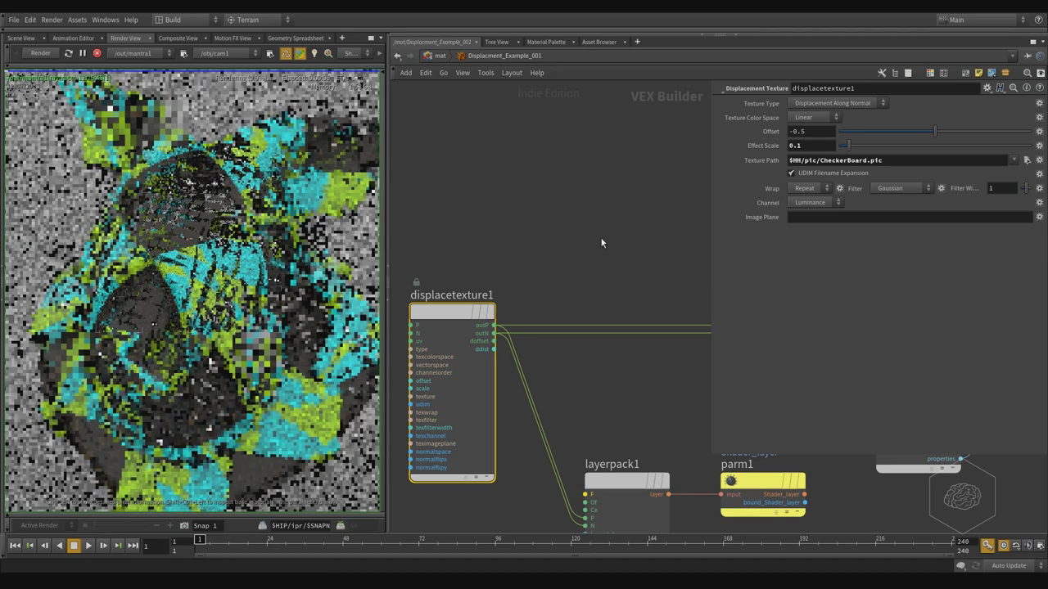
Step: Select the properties1 node and open its Edit Parameter Interface window
middle_click_drag(499, 205, 491, 140)
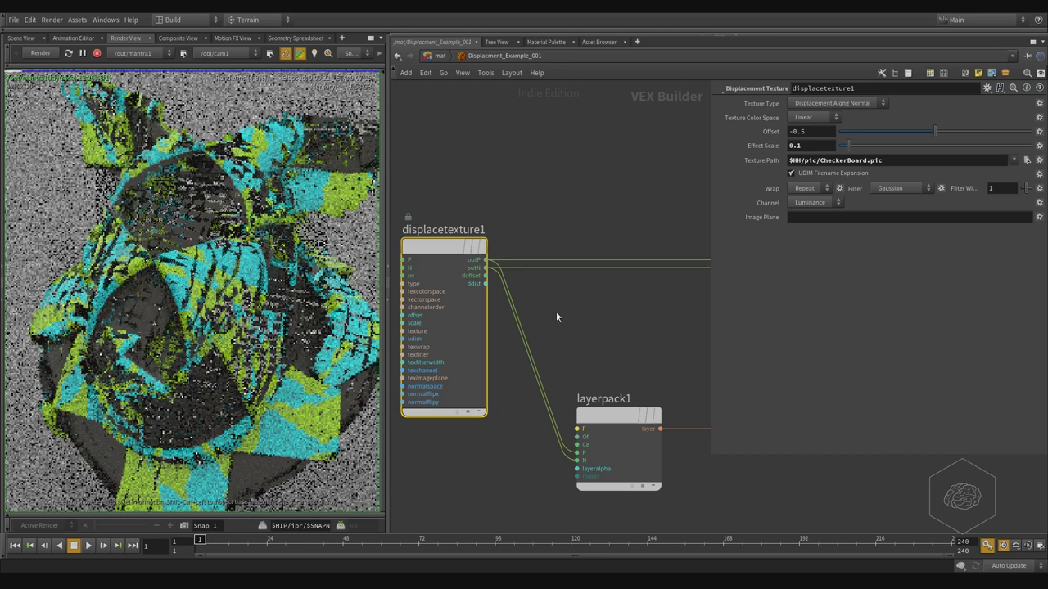
middle_click_drag(668, 359, 477, 345)
left_click_drag(538, 292, 537, 410)
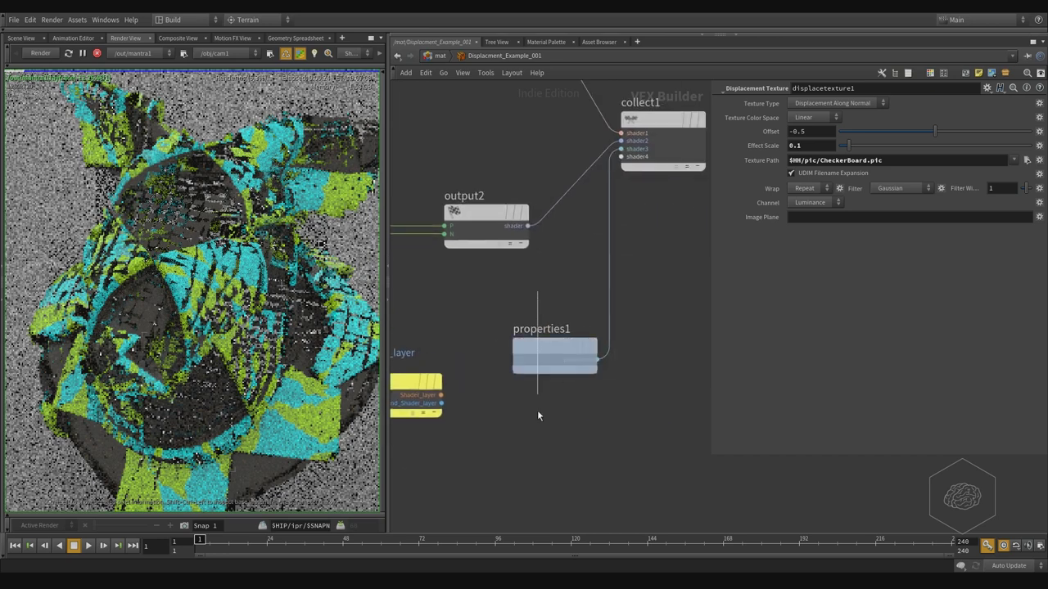
left_click(538, 416)
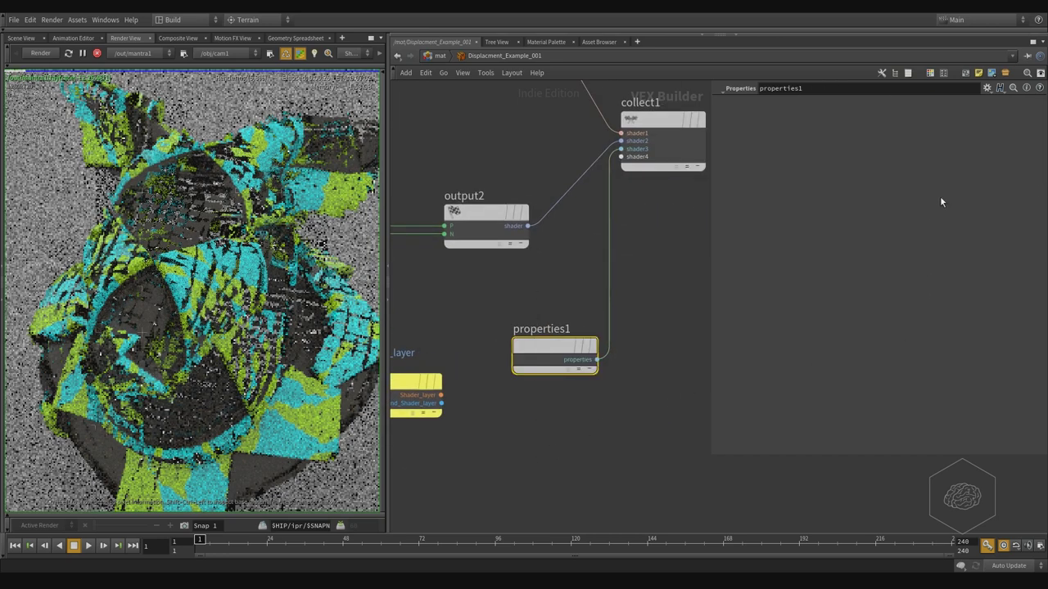
left_click(986, 92)
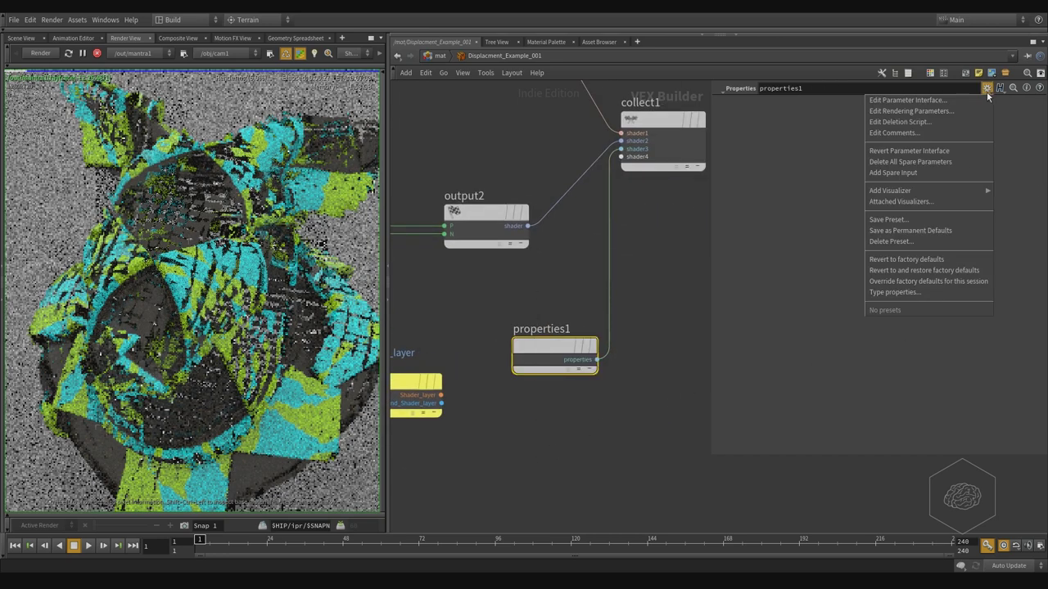
left_click(918, 106)
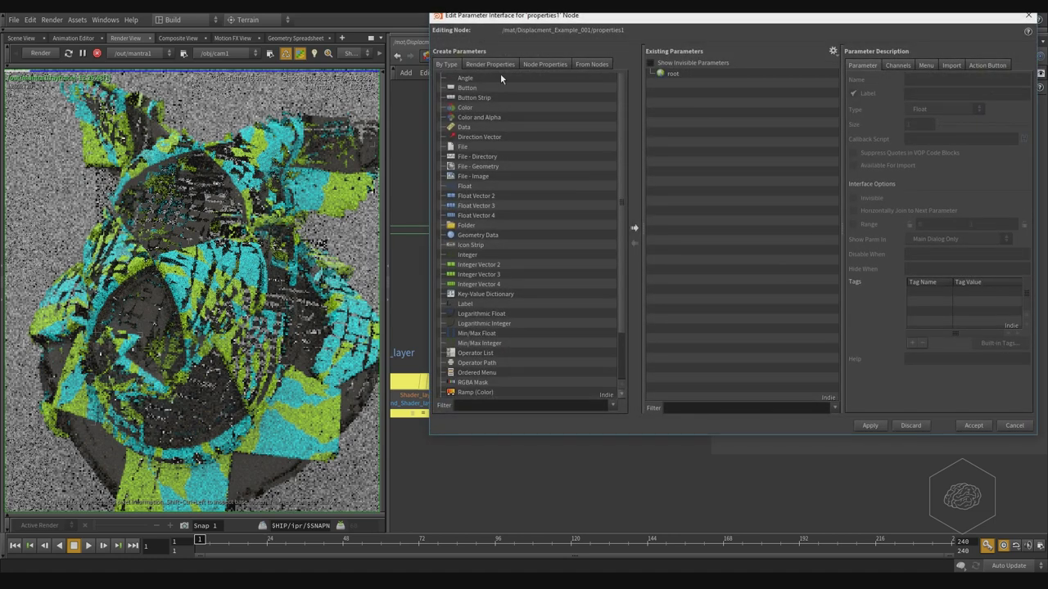
Step: Filter the render properties by "bound", add Mantra's Displacement Bound (vm_displacebound) to properties1 and accept the interface changes
left_click(499, 63)
left_click(496, 404)
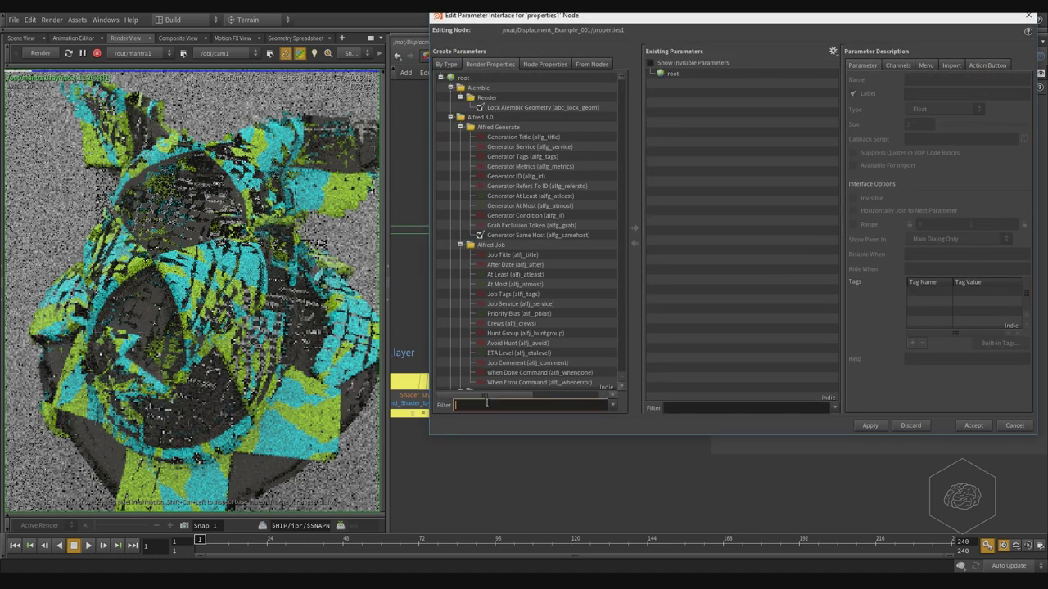
type("bound")
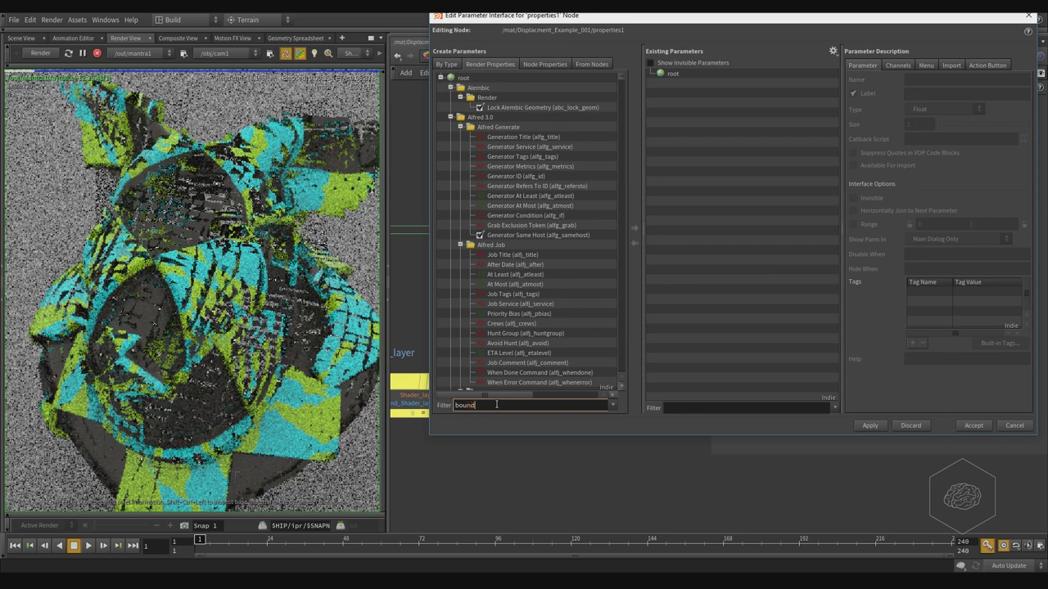
key("Return")
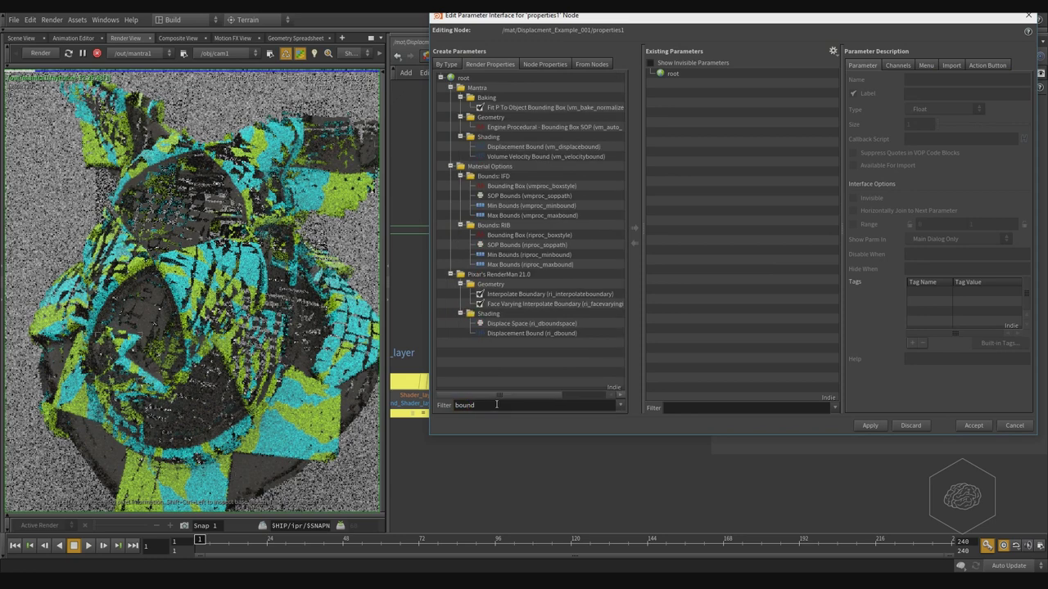
left_click(525, 147)
left_click_drag(540, 145, 672, 75)
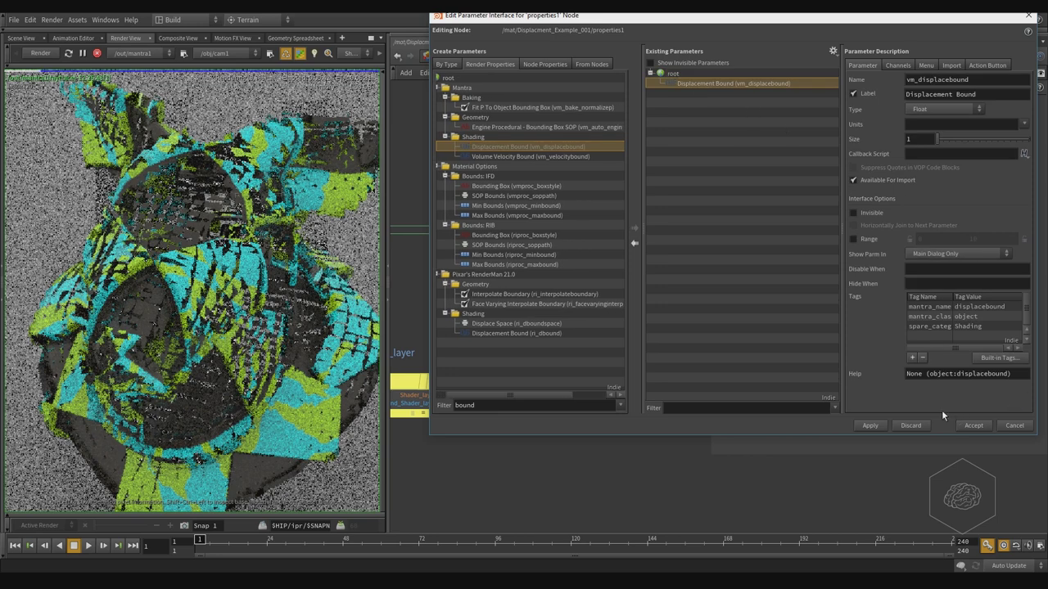
left_click(870, 425)
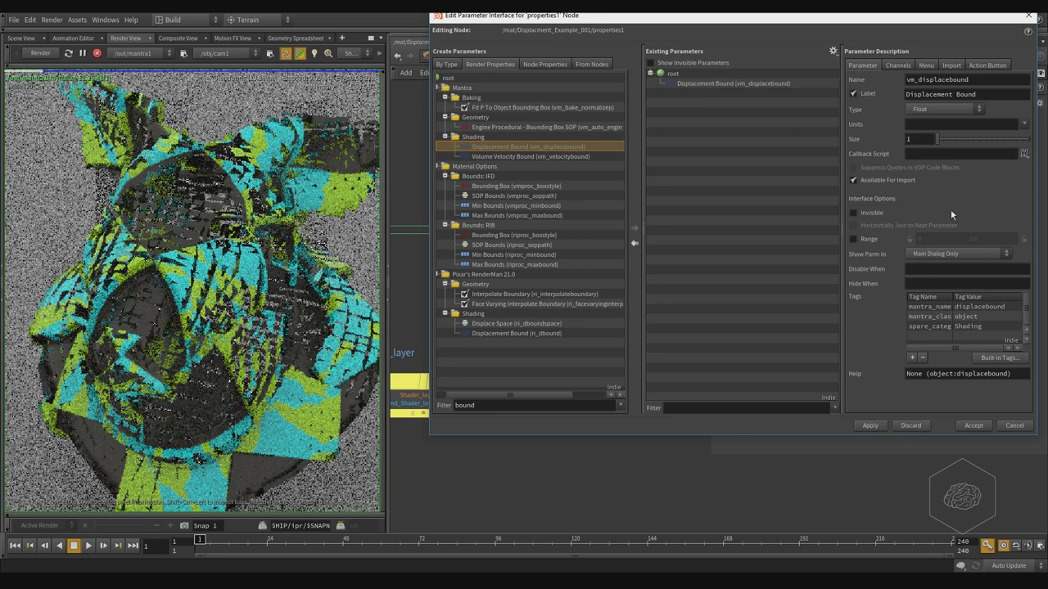
left_click(972, 426)
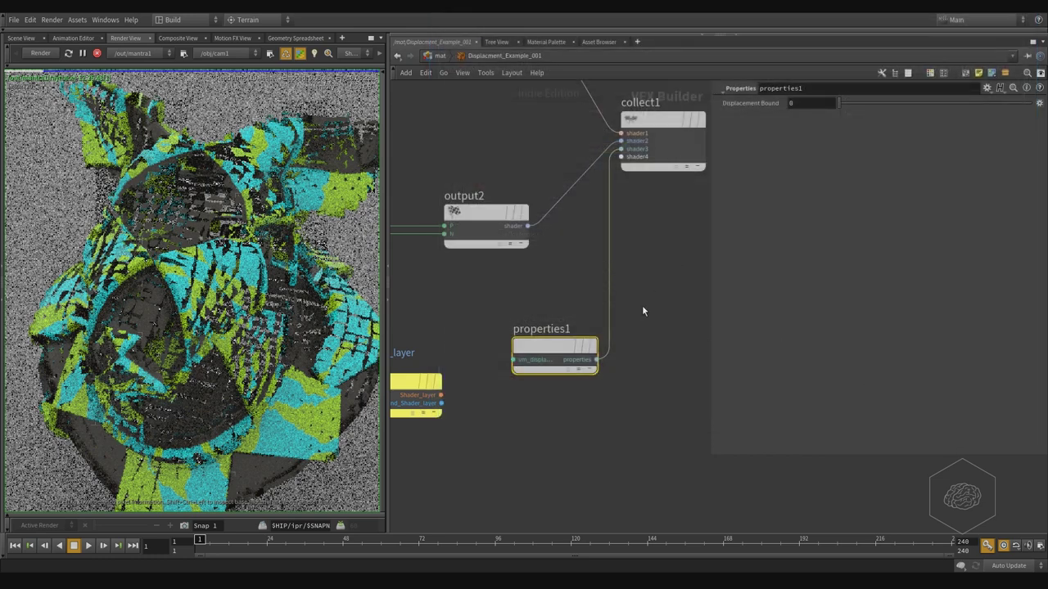
Step: Set properties1's Displacement Bound to 1
middle_click_drag(642, 307, 584, 395)
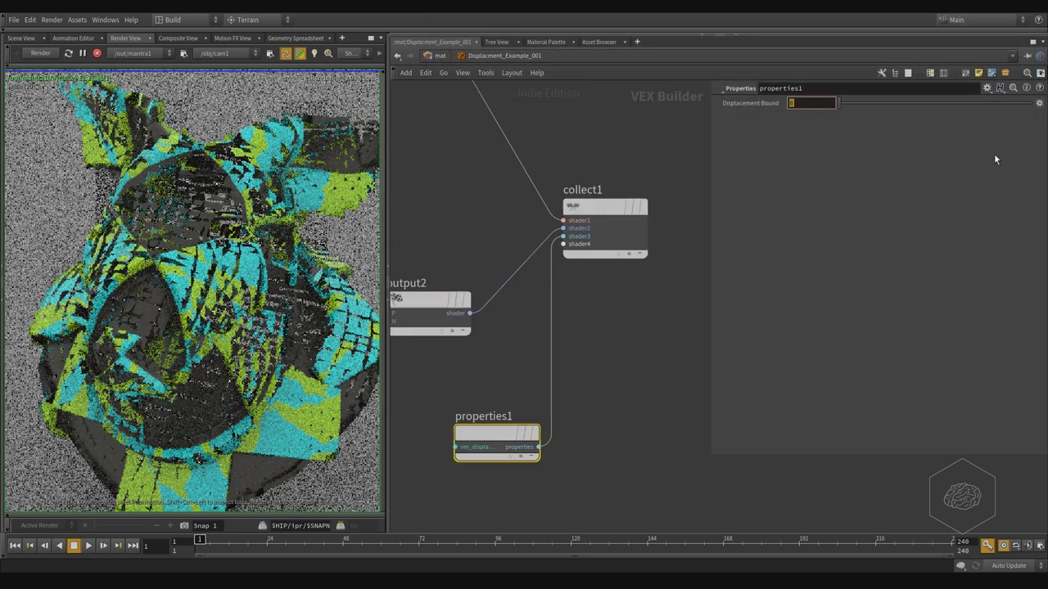
left_click(553, 143)
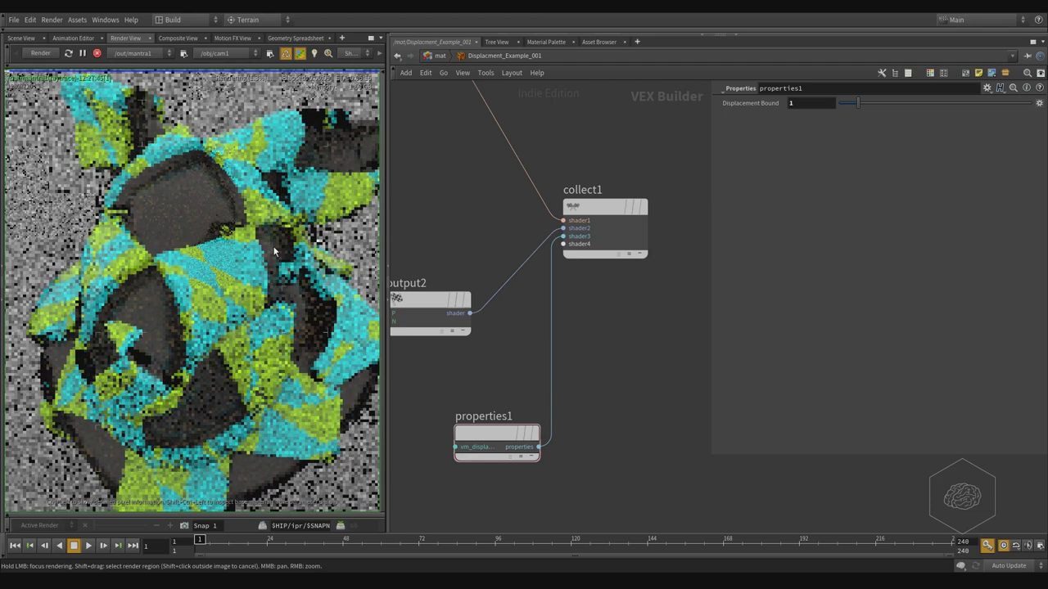
Step: Refocus the preview render and try displacetexture1's Effect Scale at 0 and 0.01
left_click_drag(207, 149, 236, 241)
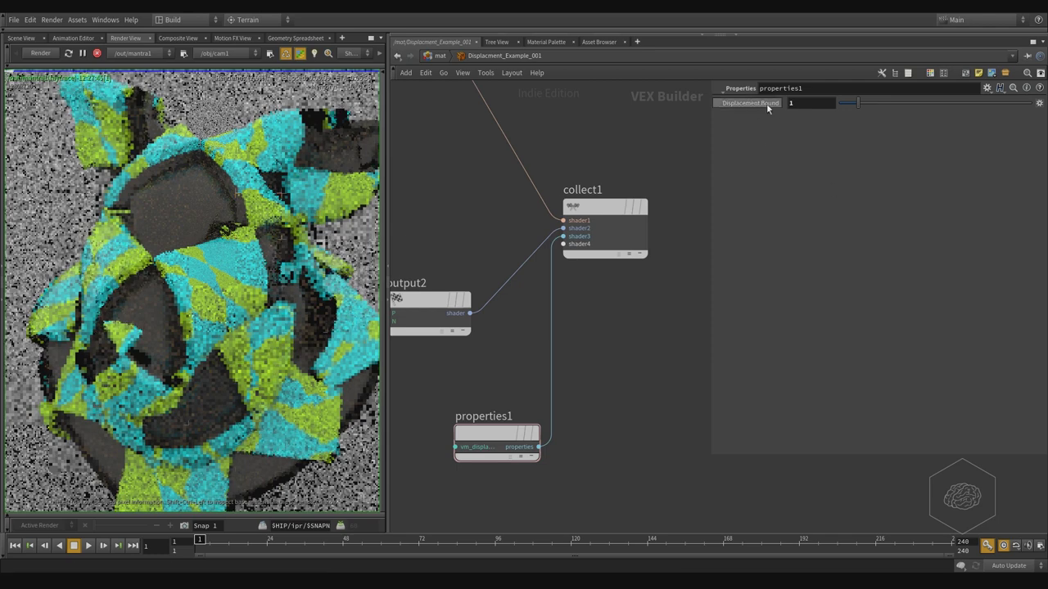
mouse_move(425, 219)
middle_mouse_down()
mouse_move(632, 203)
mouse_move(542, 194)
mouse_move(571, 200)
middle_mouse_up()
scroll(568, 193, "down", 2)
left_click_drag(481, 169, 399, 403)
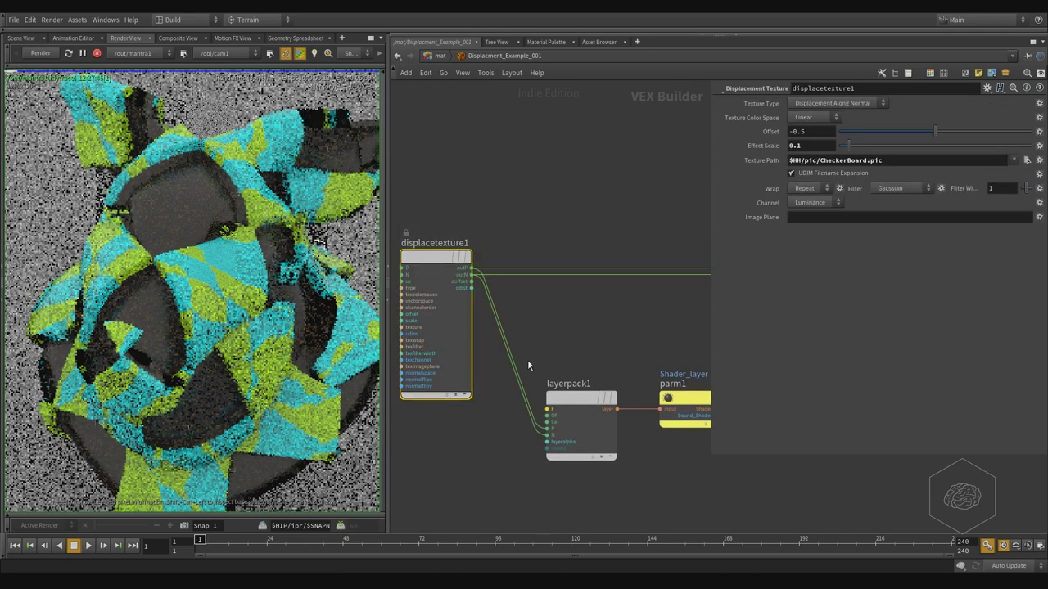
left_click(813, 145)
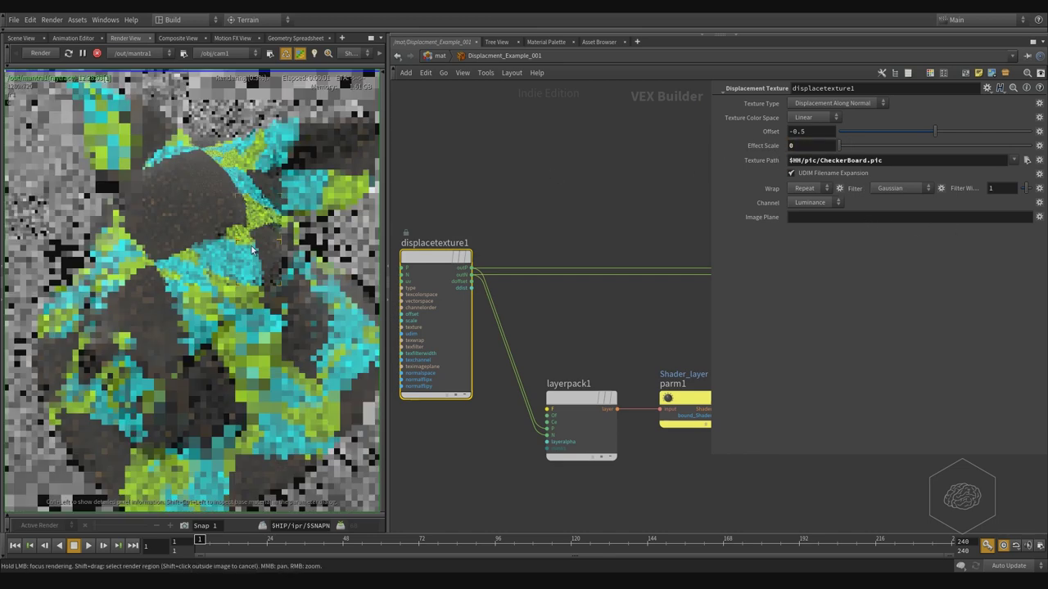
left_click(822, 146)
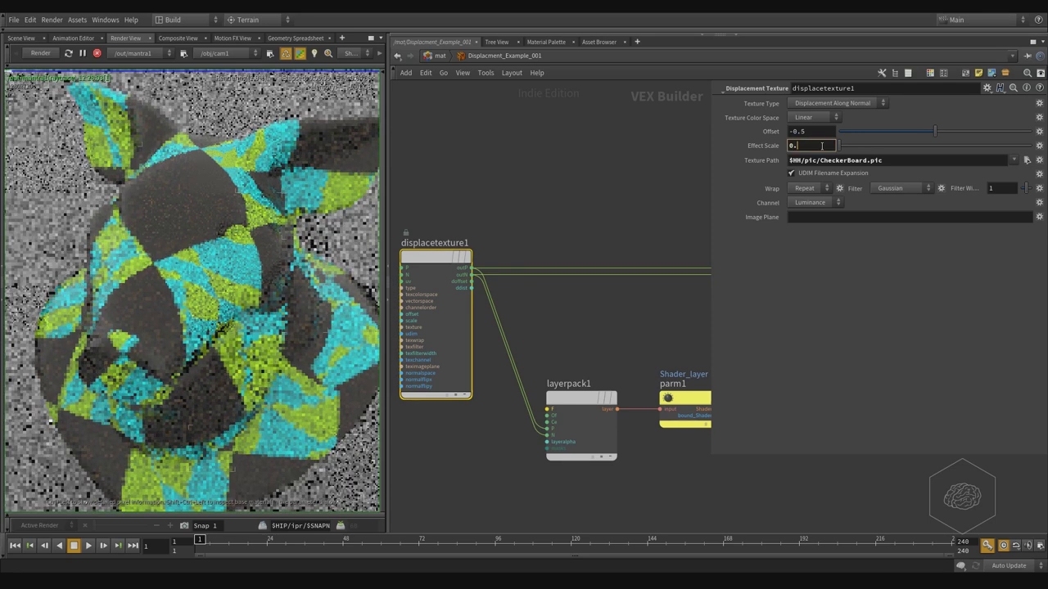
type(".1")
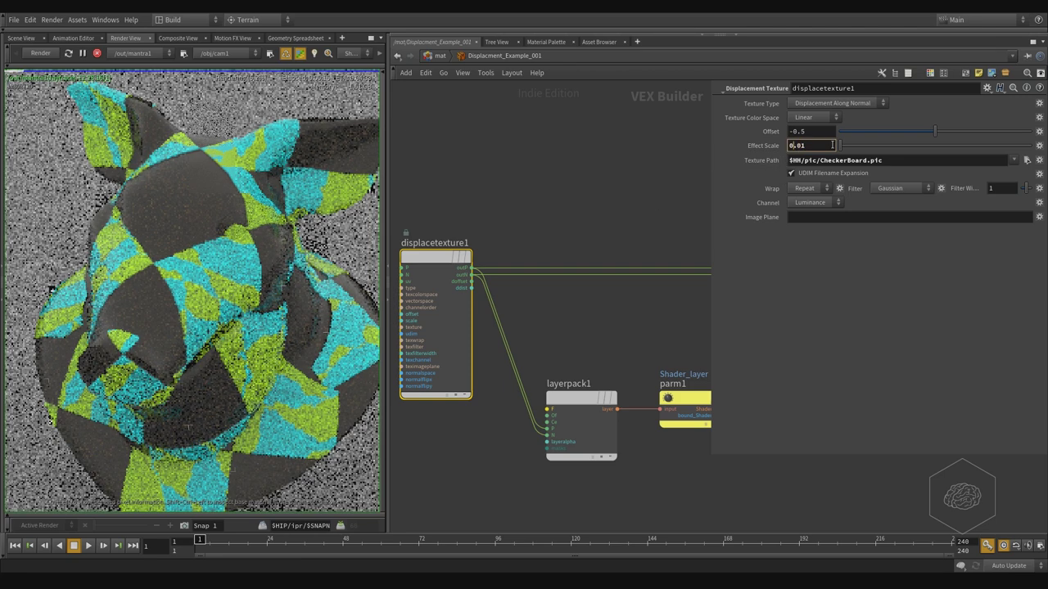
Step: Set displacetexture1's Effect Scale to 0.1
double_click(832, 145)
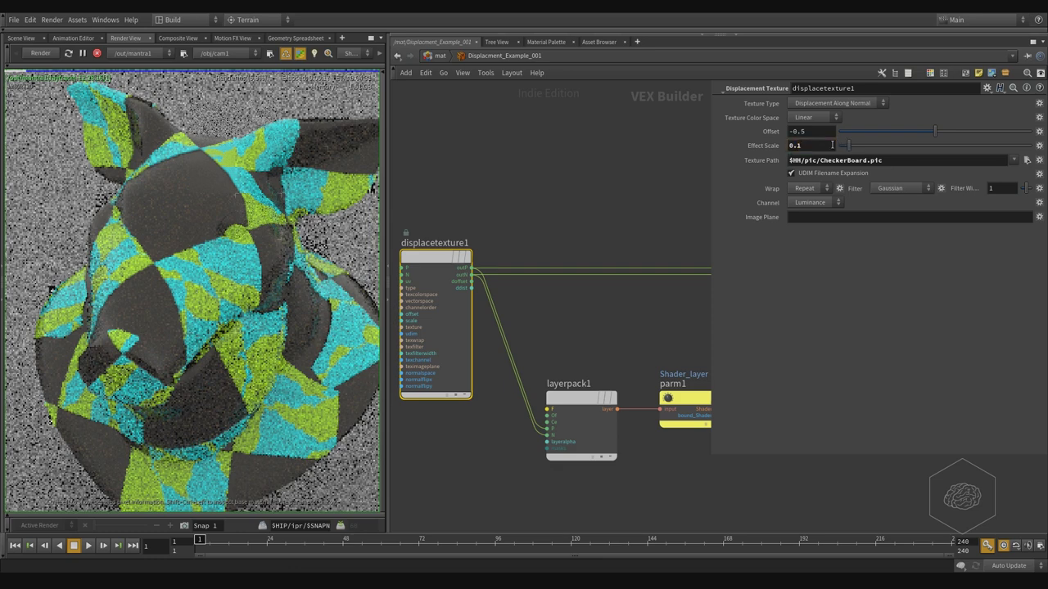
type("1")
key("Return")
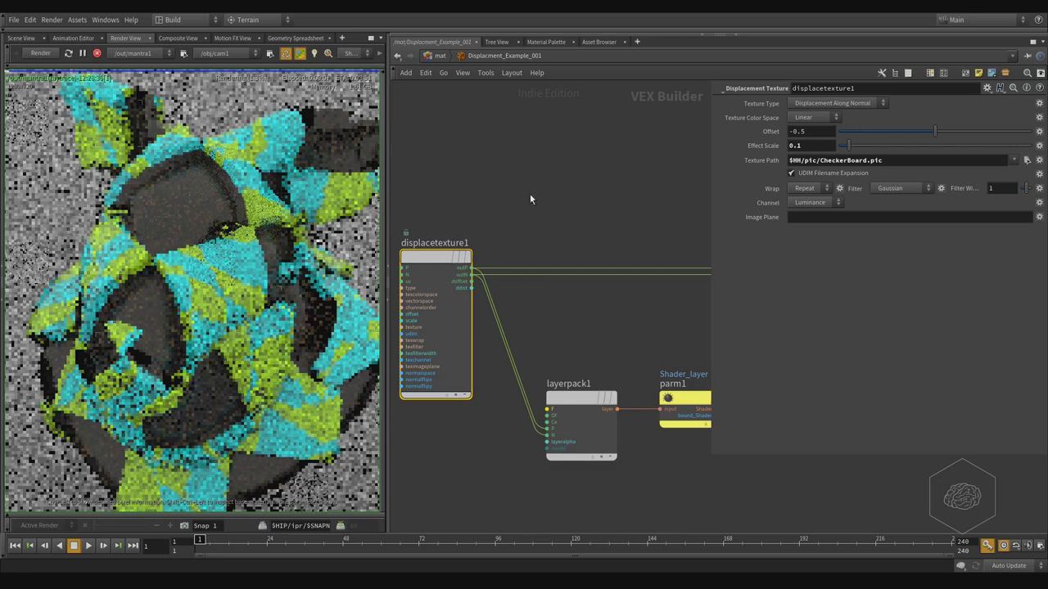
Step: Return to the mat network and duplicate the Displacment_Example_001 material builder, placing the copy below the original
middle_click_drag(532, 199, 651, 212)
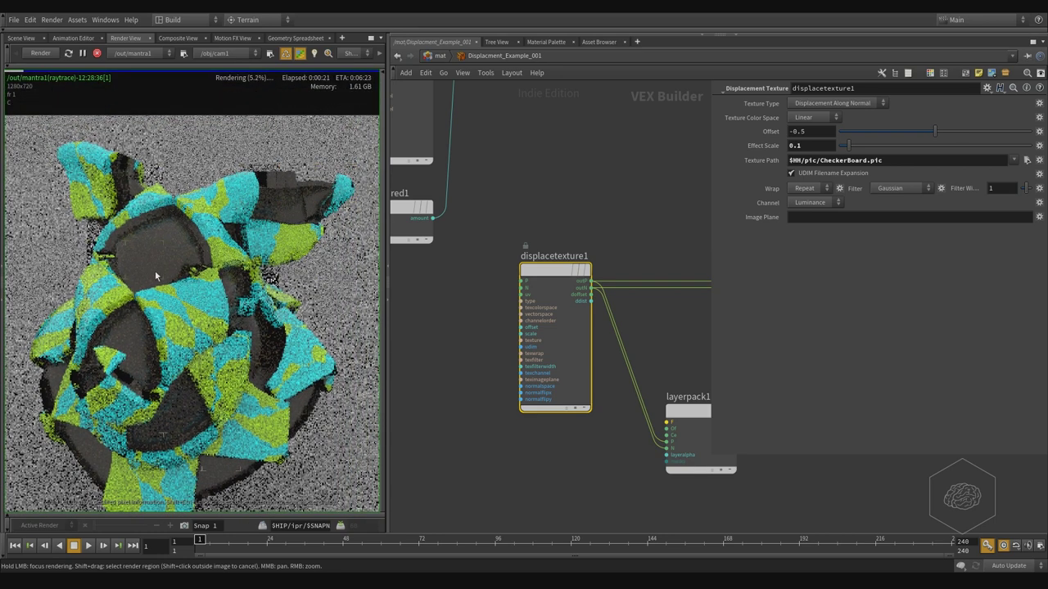
middle_click_drag(593, 197, 555, 259)
scroll(563, 247, "down", 5)
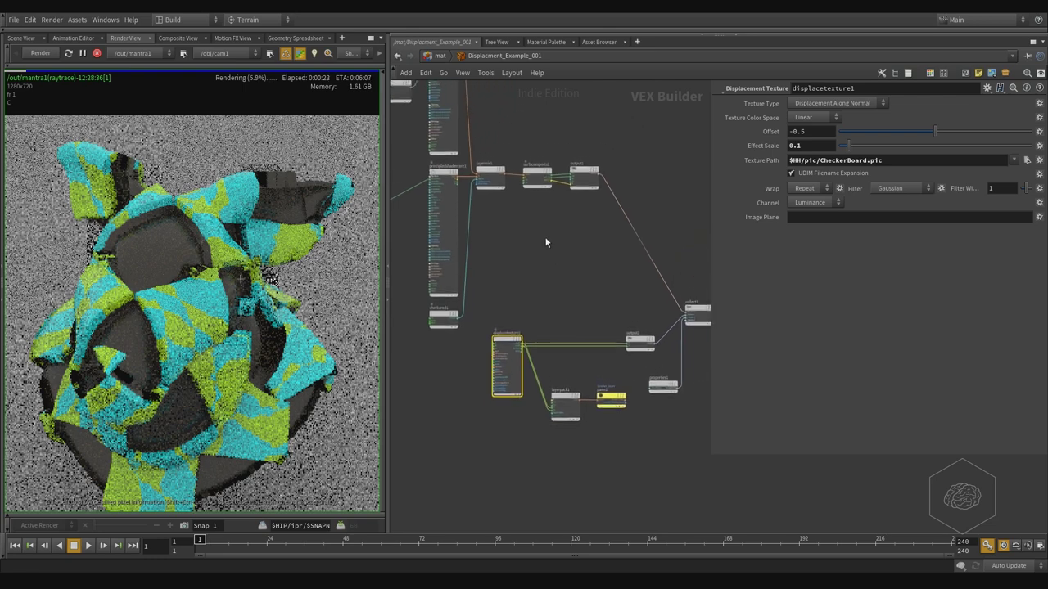
left_click(443, 58)
middle_click_drag(634, 278, 473, 150)
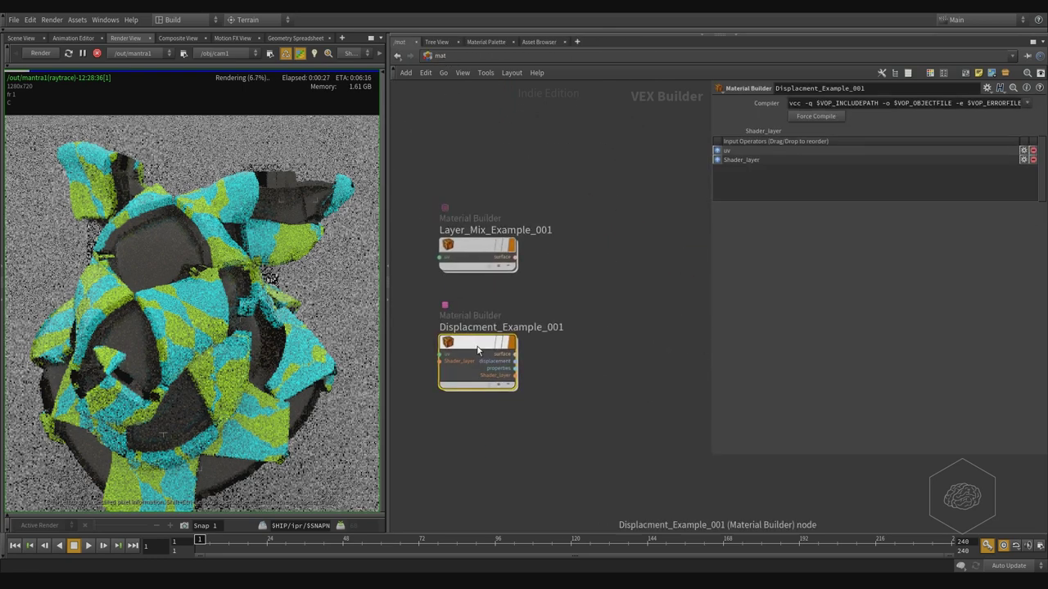
left_click_drag(478, 349, 464, 461, "alt")
left_click(517, 452)
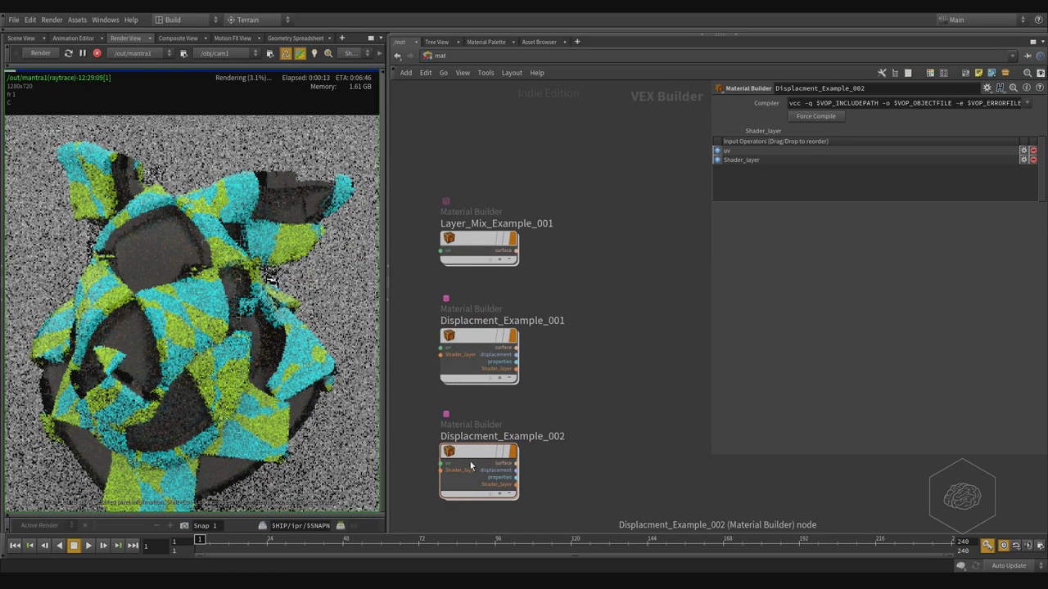
mouse_move(492, 458)
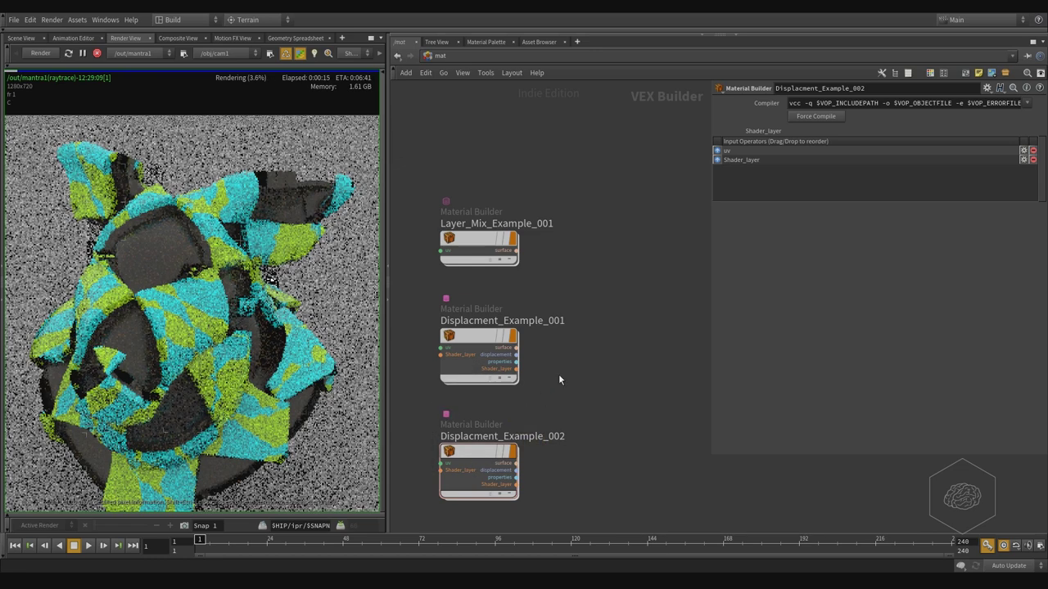
Step: Search the operators available in the mat network for "pbr" and look through the matching shader nodes
key("Tab")
type("pbr")
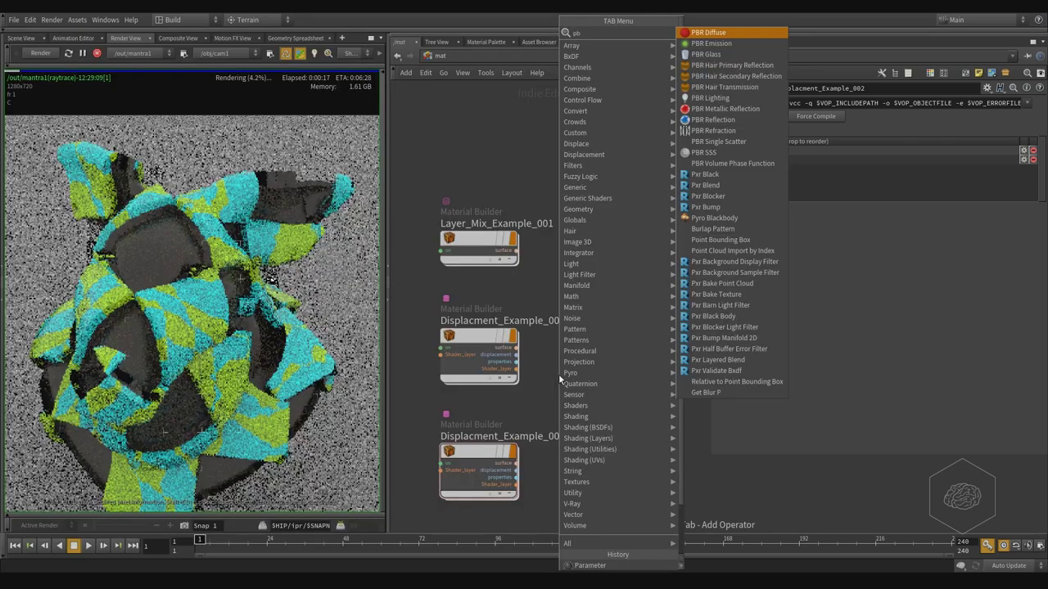
key("Down")
key("Down")
key("Down")
key("Down")
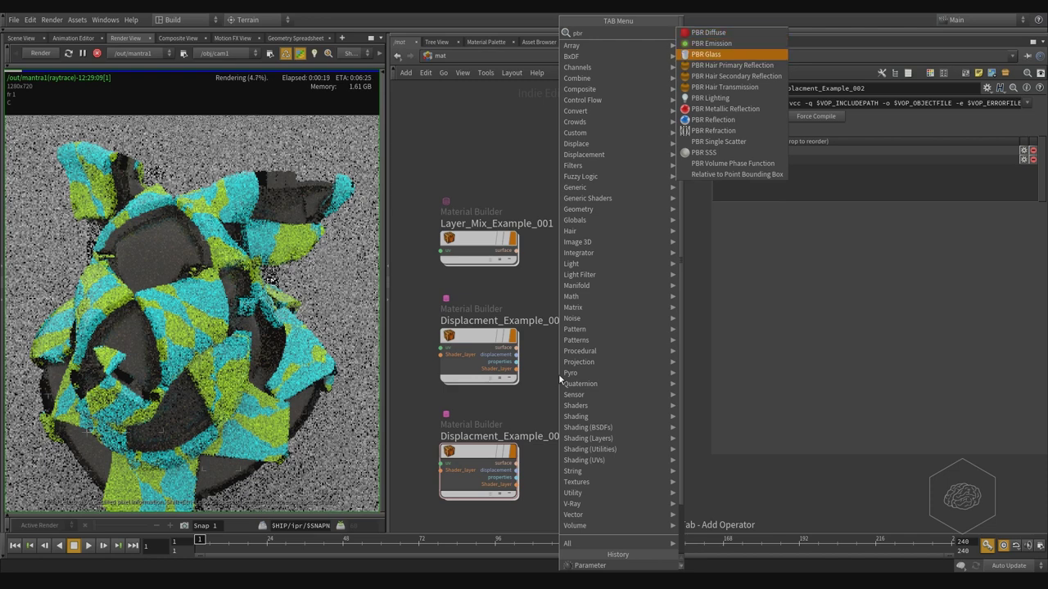
key("Up")
key("Up")
key("Up")
key("Down")
key("Down")
key("Down")
key("Down")
key("Down")
key("Down")
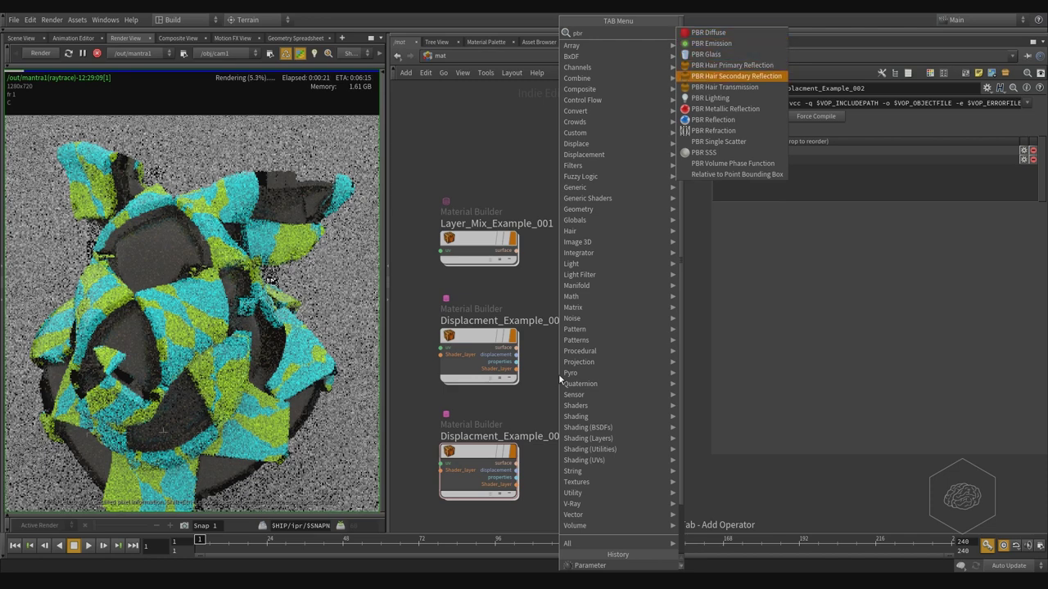
key("Up")
key("Up")
key("Up")
key("Up")
key("Up")
key("Up")
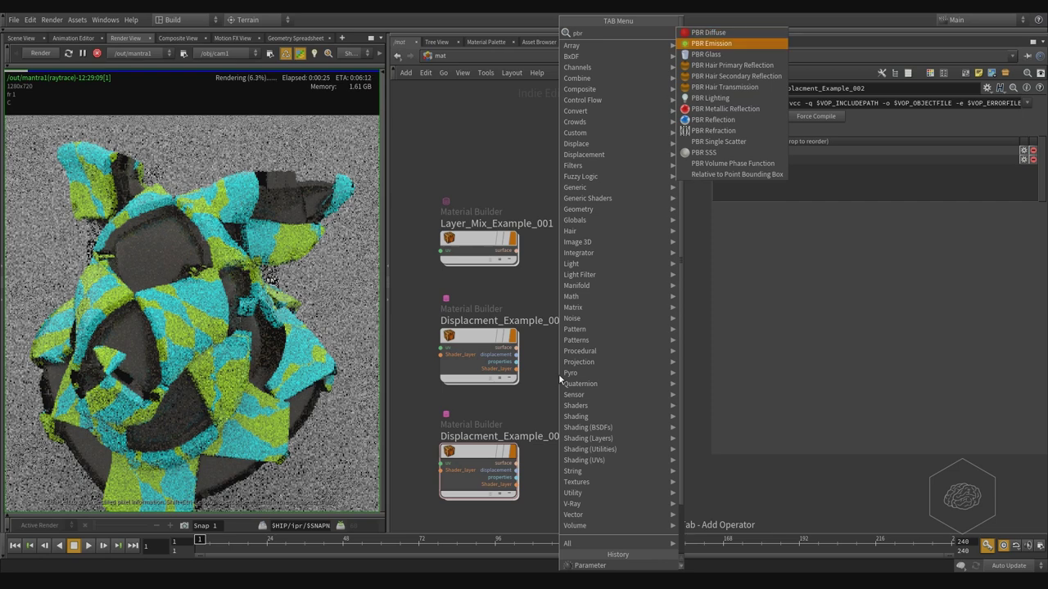
key("Down")
key("Down")
key("Up")
key("Up")
key("Down")
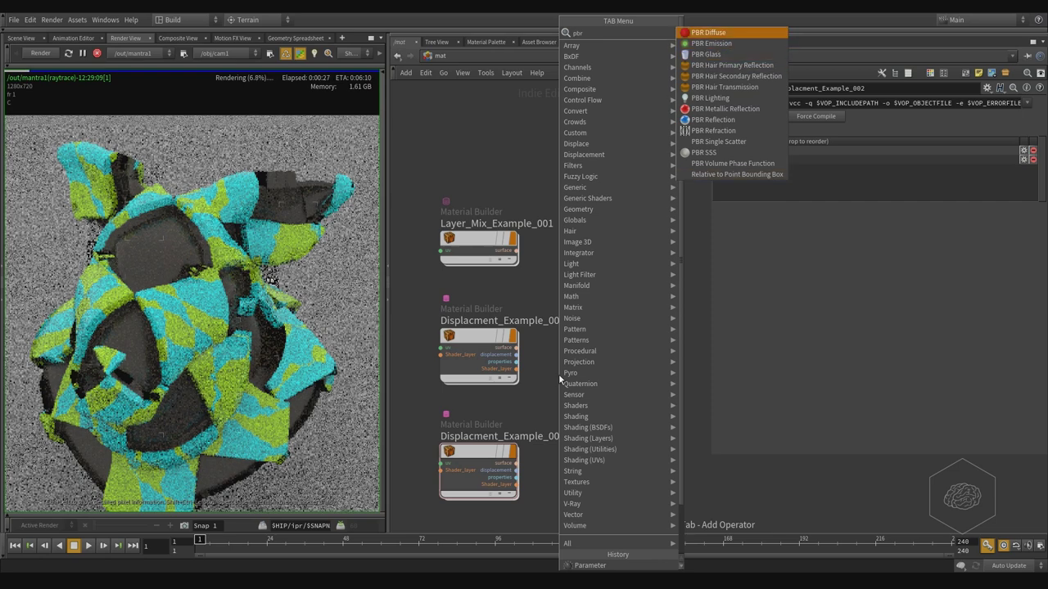
key("Up")
key("Down")
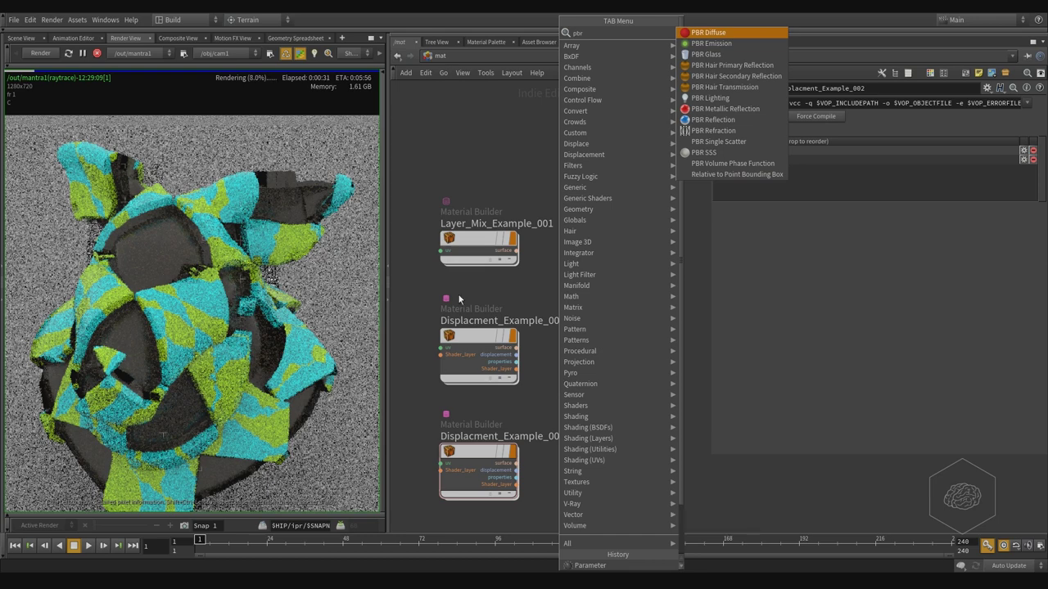
key("Escape")
Step: Browse the operator categories available in the mat network, including Hair, Math and Channels
key("Tab")
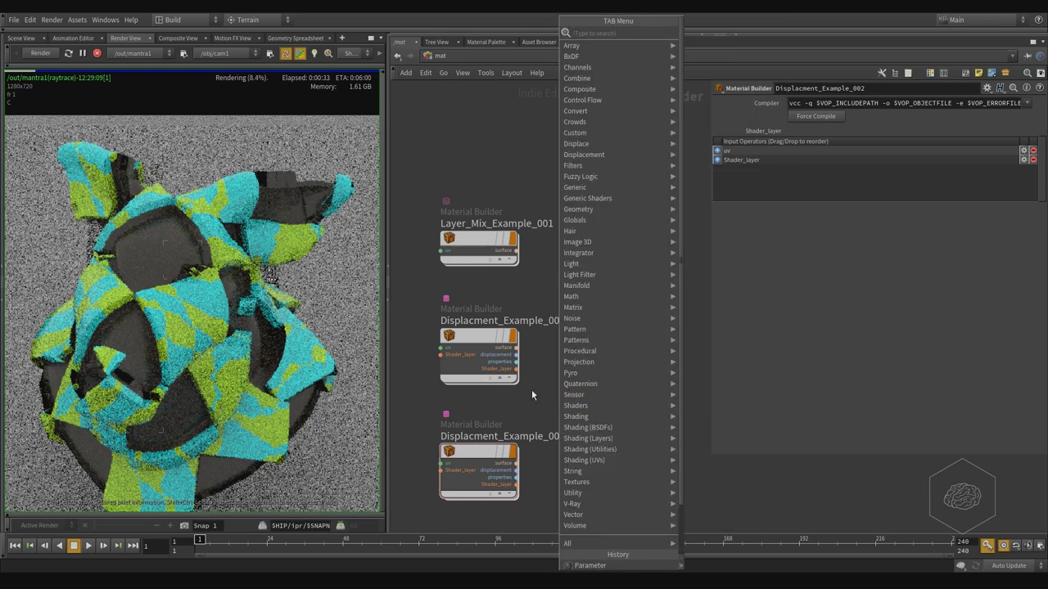
key("Escape")
scroll(554, 386, "up", 1)
key("Tab")
mouse_move(597, 384)
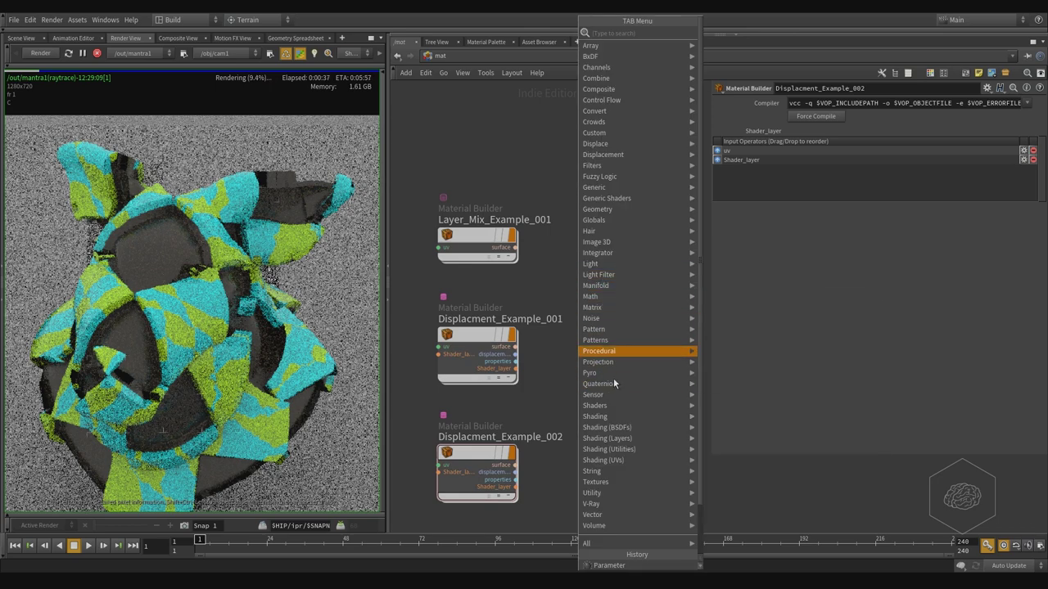
mouse_move(622, 231)
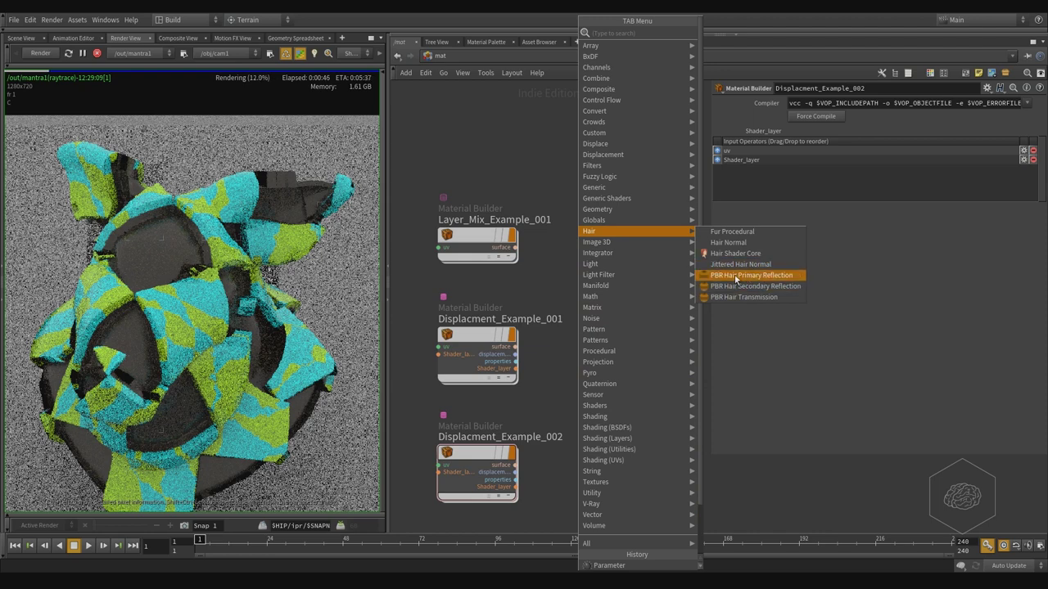
mouse_move(590, 300)
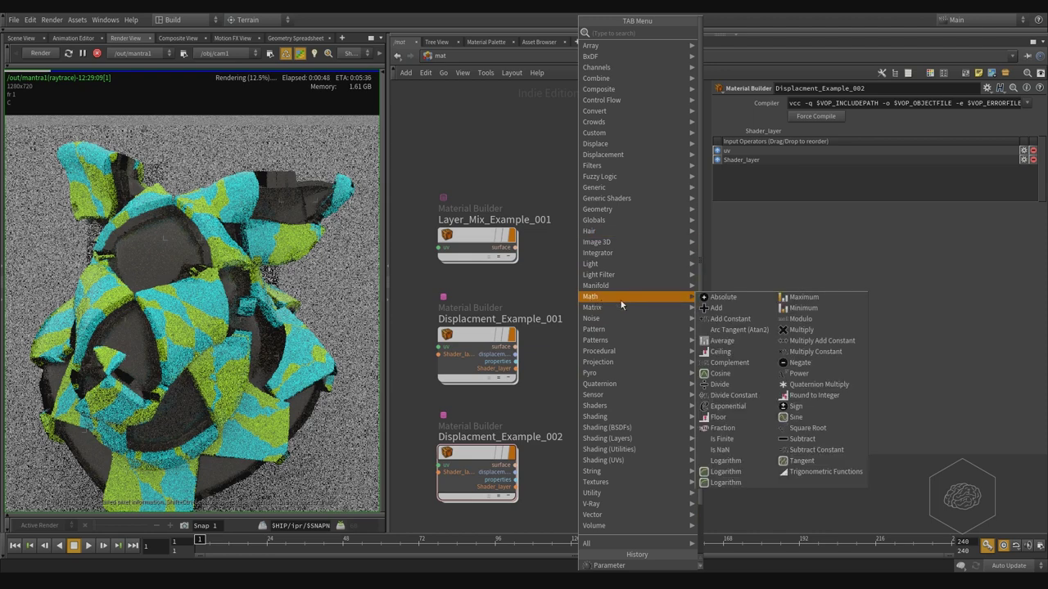
mouse_move(623, 313)
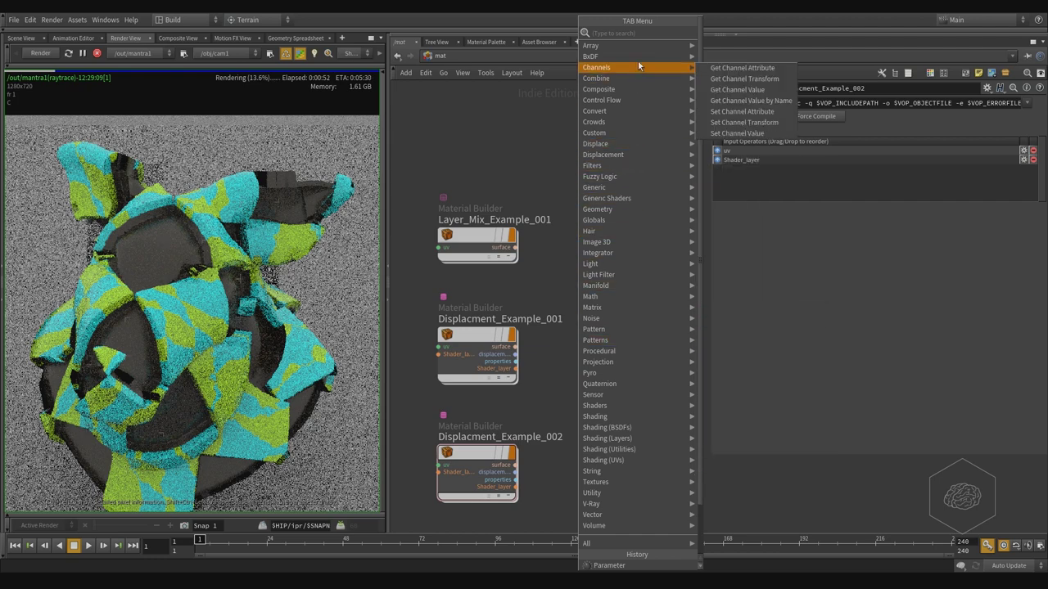
key("Escape")
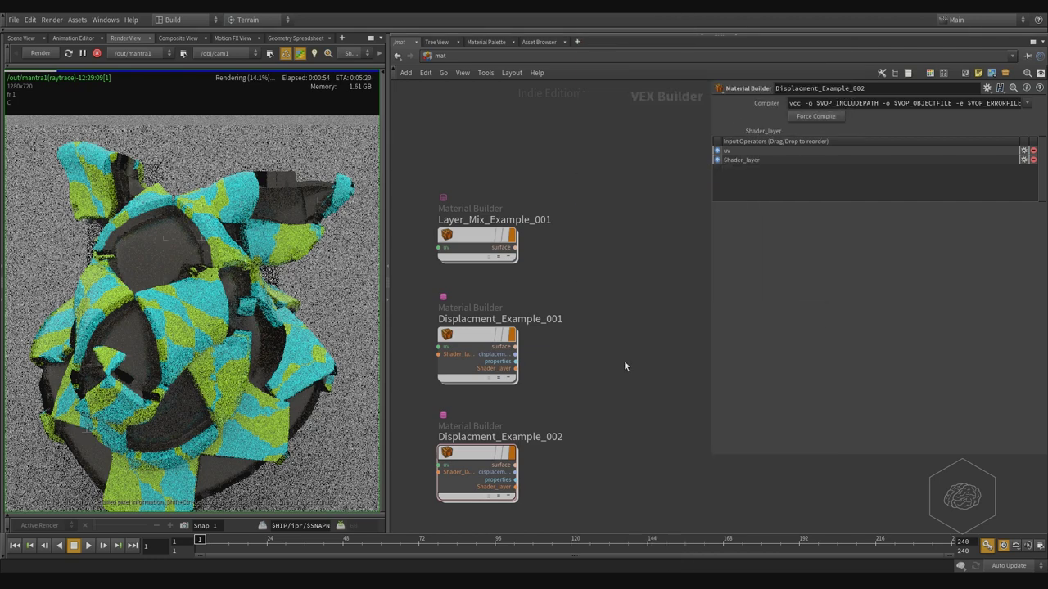
Step: Search the operators for "pbr" and add a PBR Diffuse node to the right of the displacement materials
key("Tab")
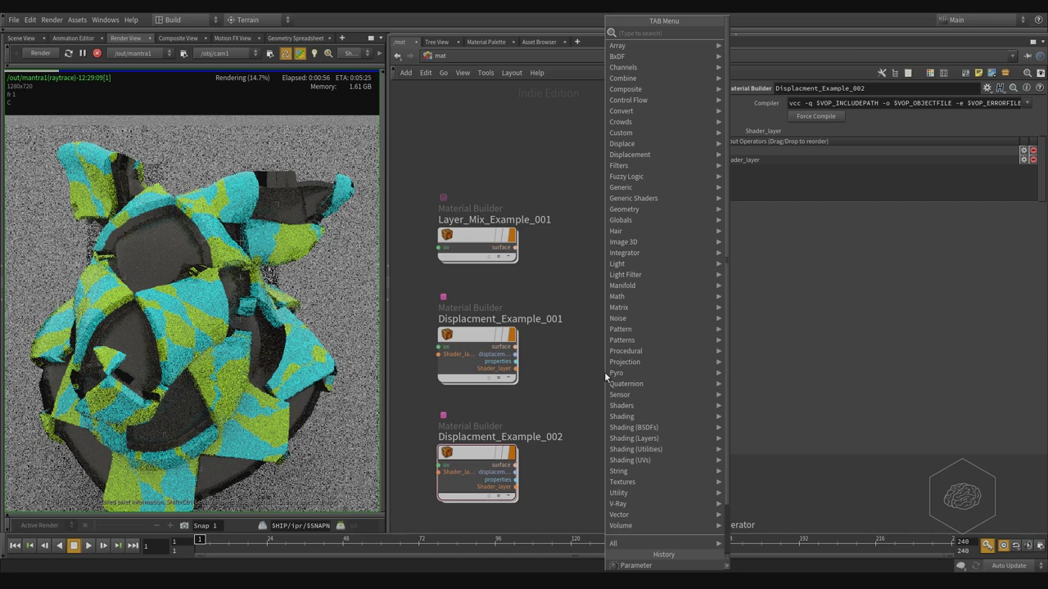
type("pbr")
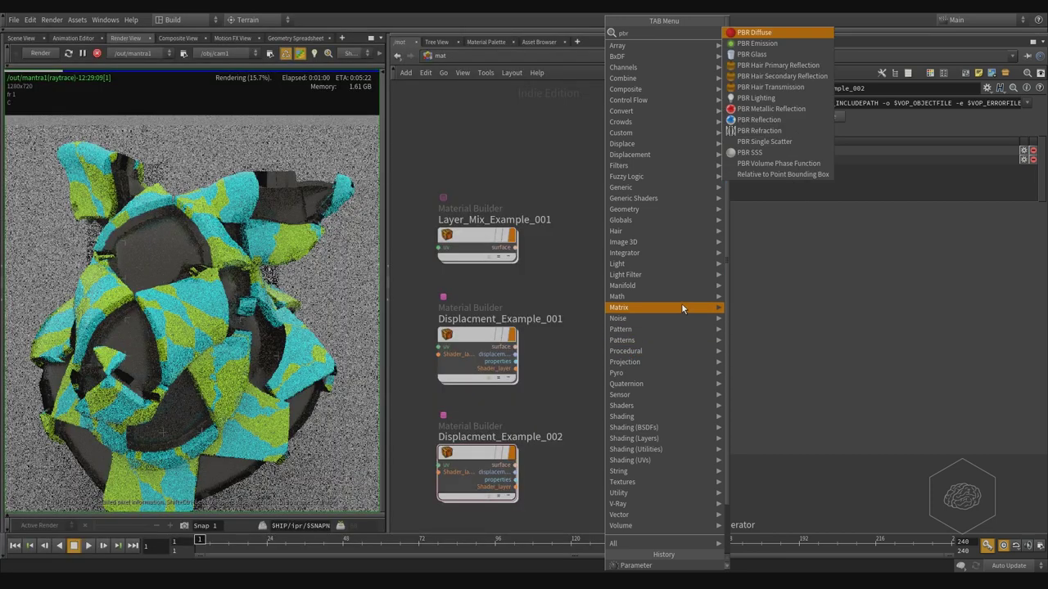
left_click(776, 31)
left_click(633, 363)
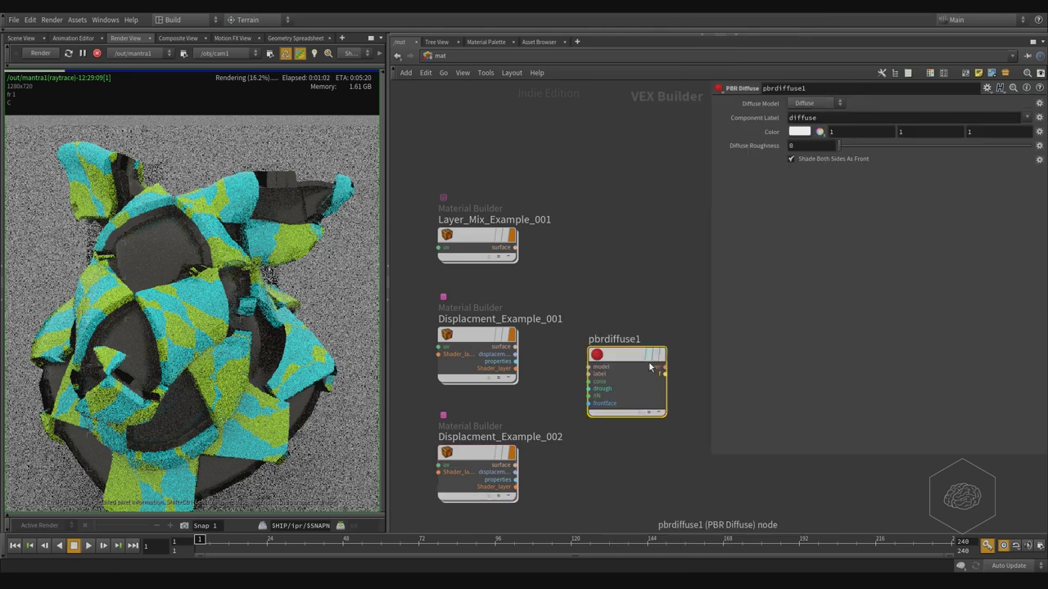
Step: In the obj network, select geo1 and examine its material assignment and the materials available to choose from
left_click(442, 56)
left_click(495, 108)
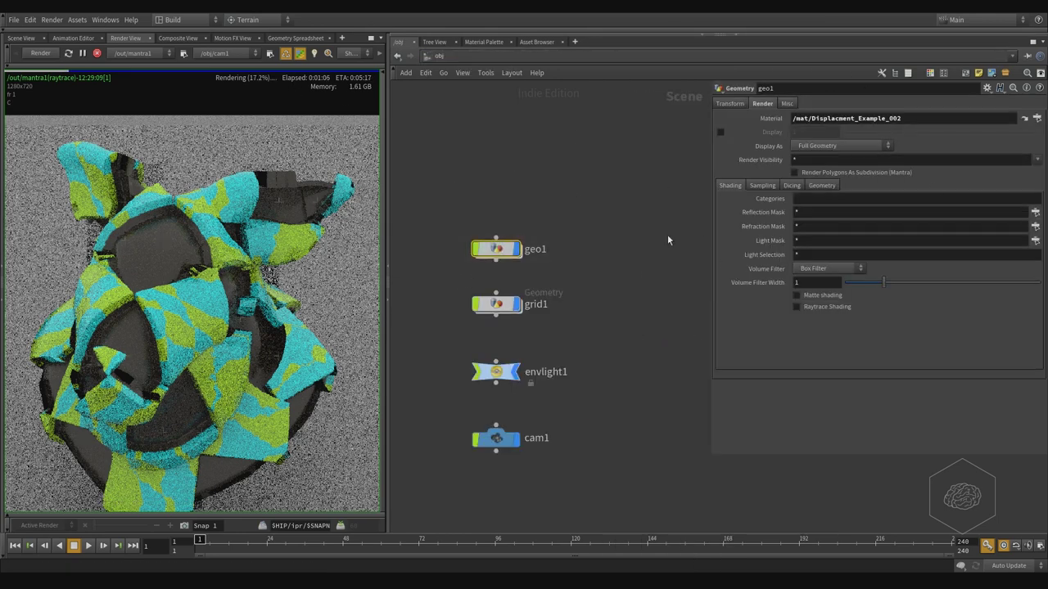
left_click(1037, 119)
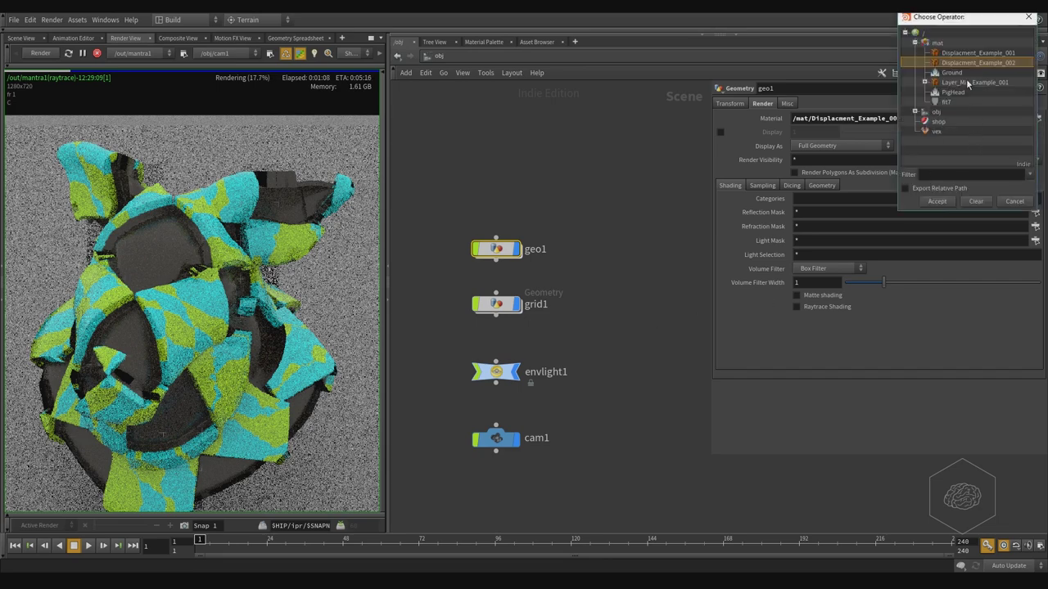
left_click_drag(942, 20, 559, 268)
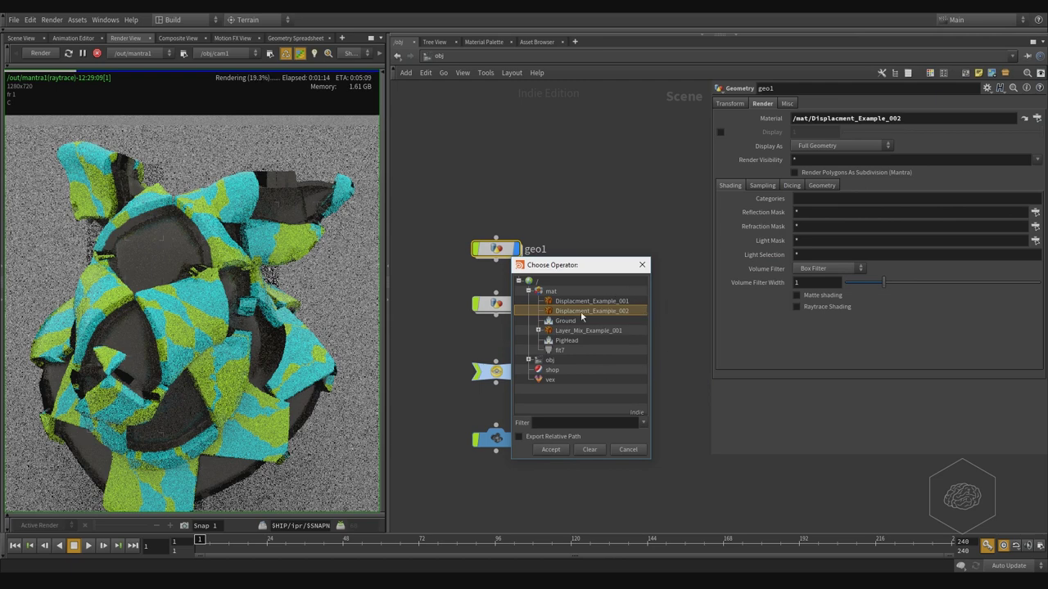
left_click(642, 266)
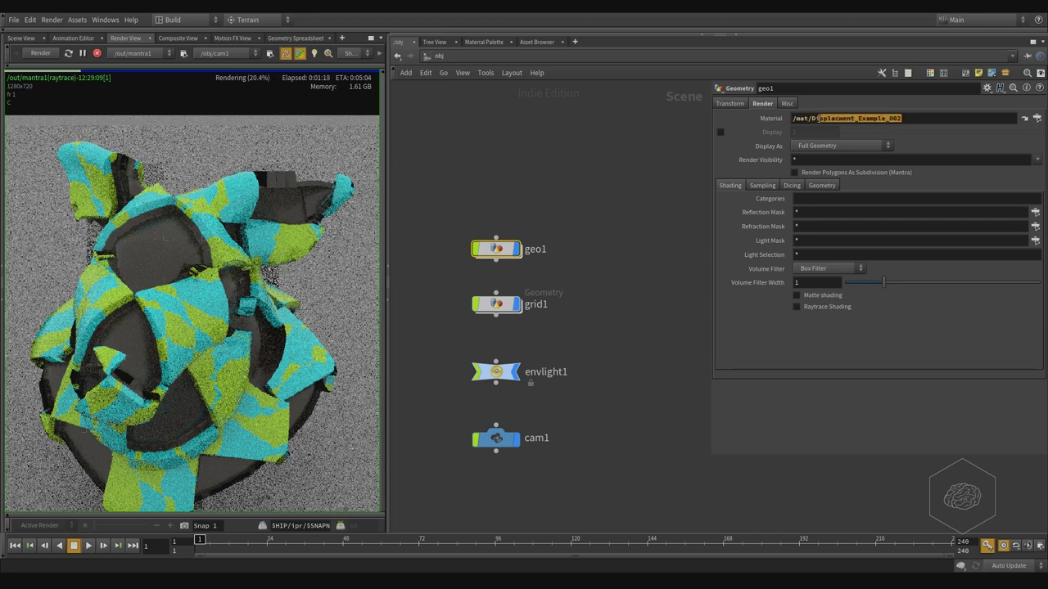
left_click(925, 115)
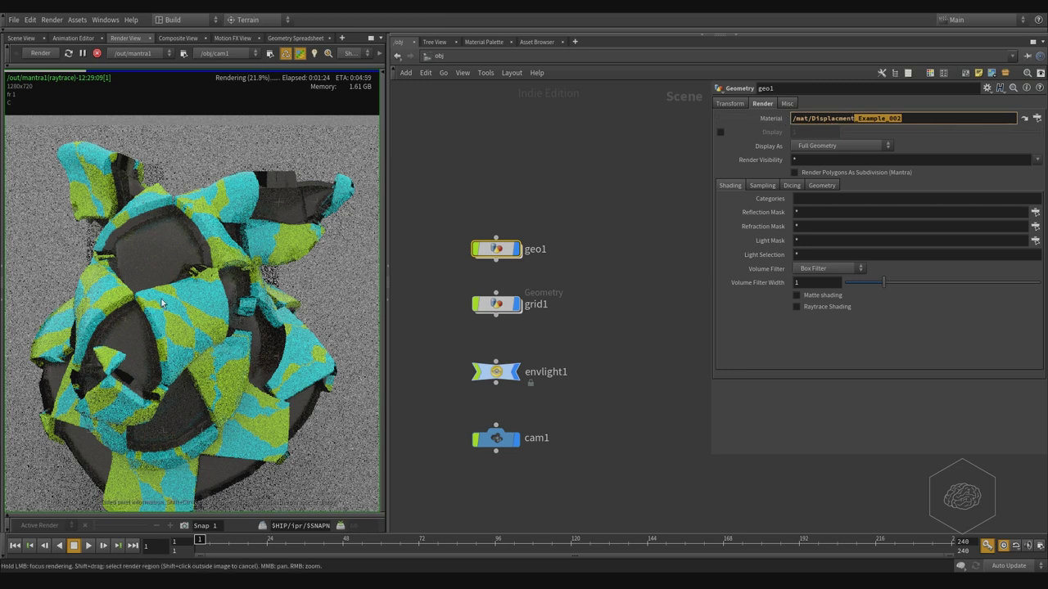
Step: Stop the running render and delete the PBR Diffuse node from the mat network
left_click_drag(277, 216, 334, 183)
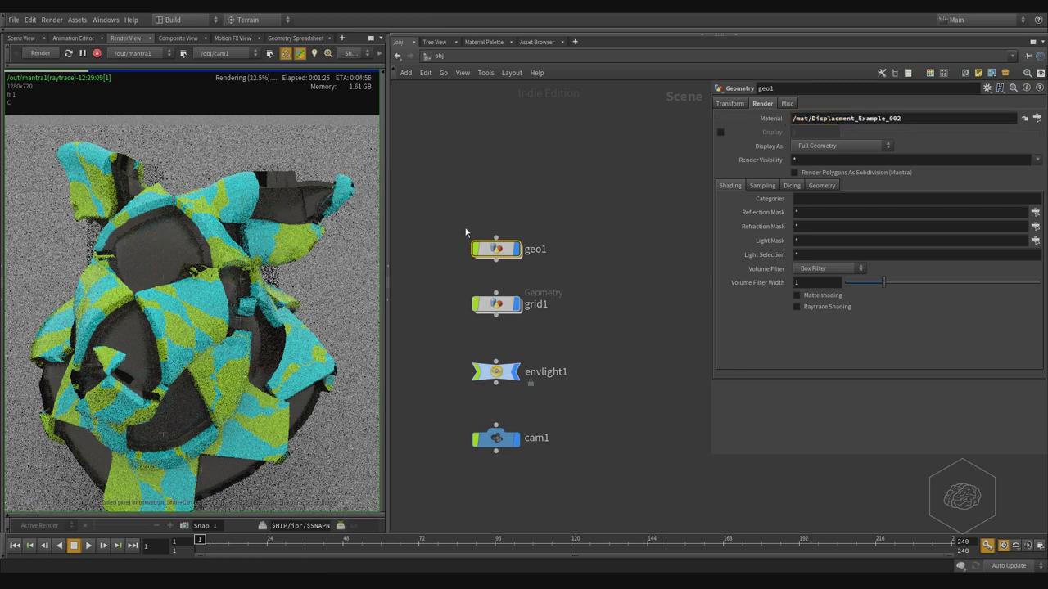
key("Escape")
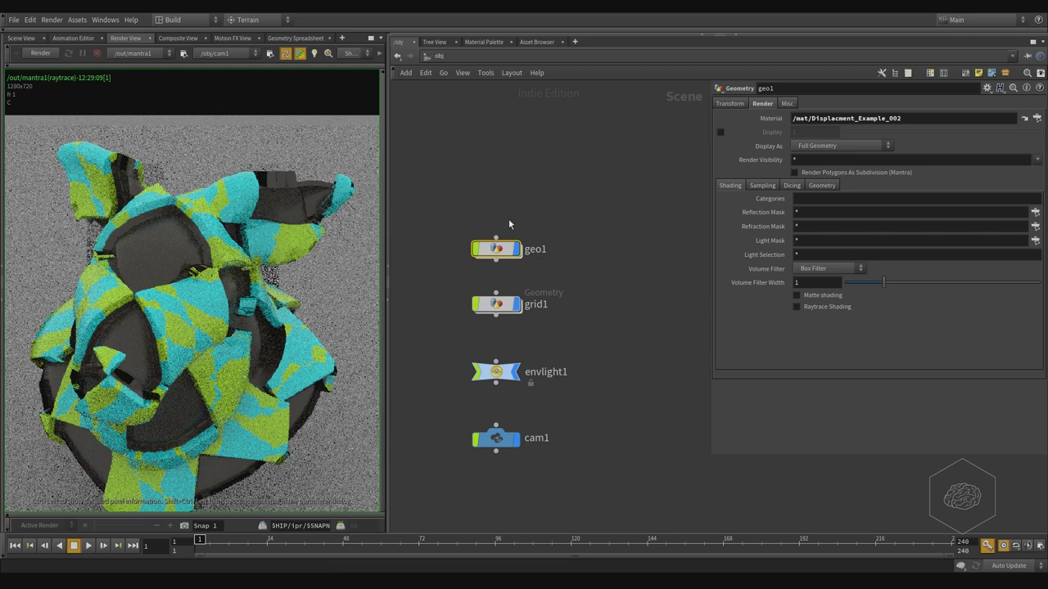
left_click(465, 54)
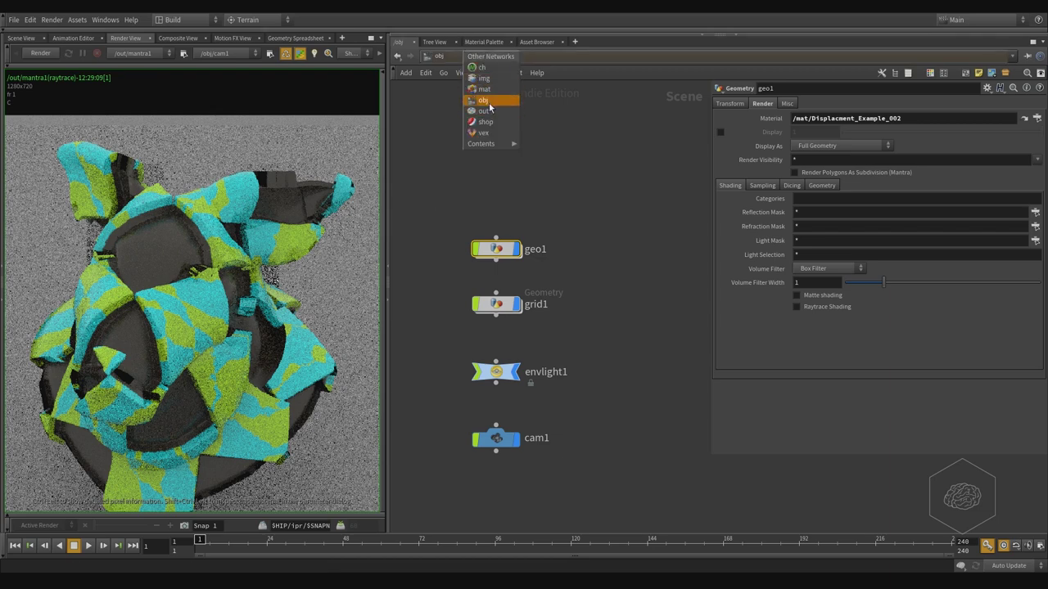
left_click(483, 89)
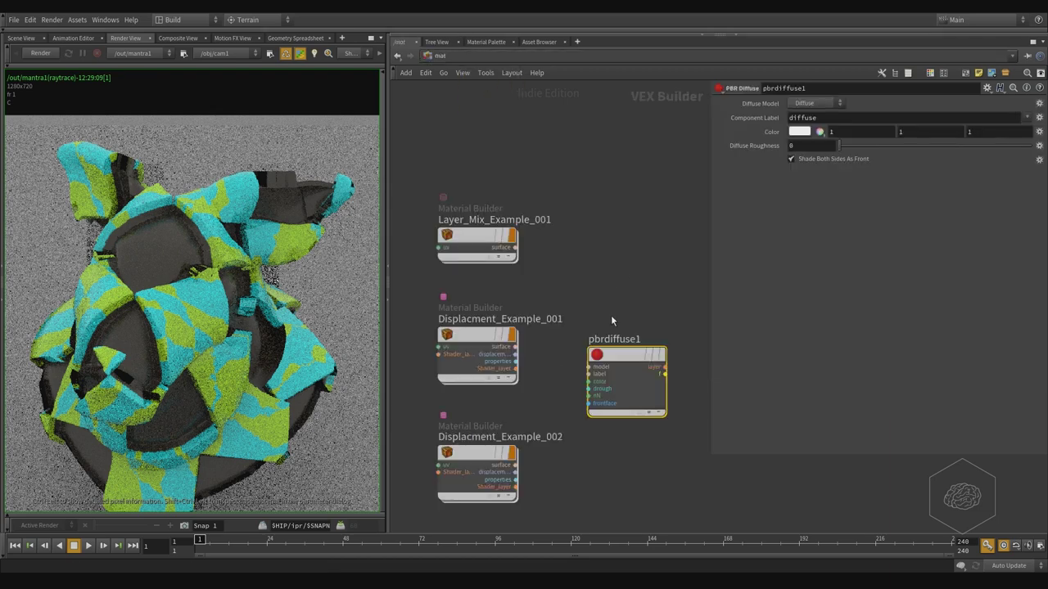
key("Tab")
left_click(584, 245)
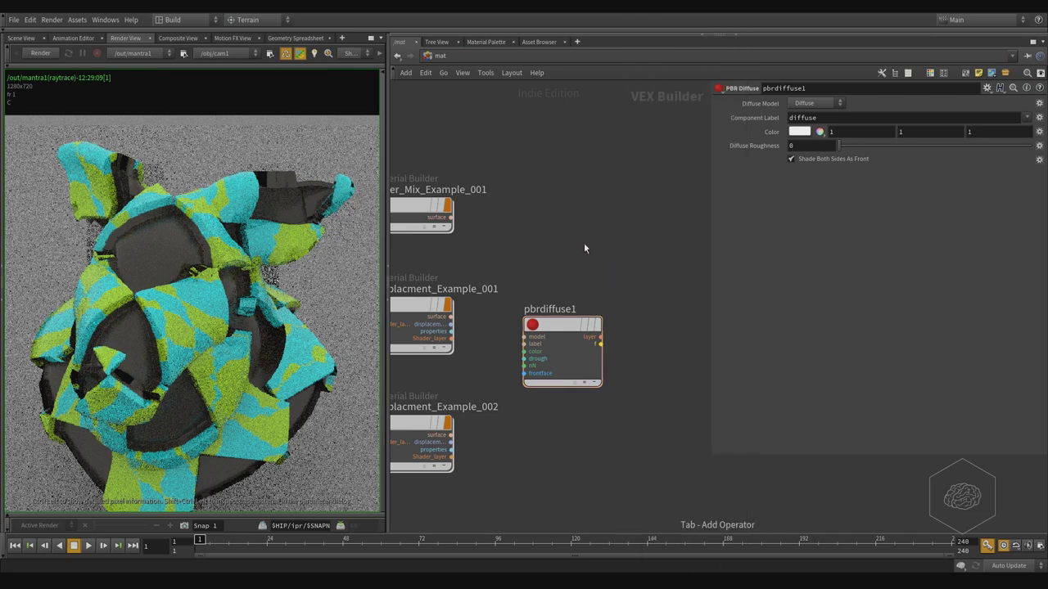
middle_click_drag(511, 483, 573, 393)
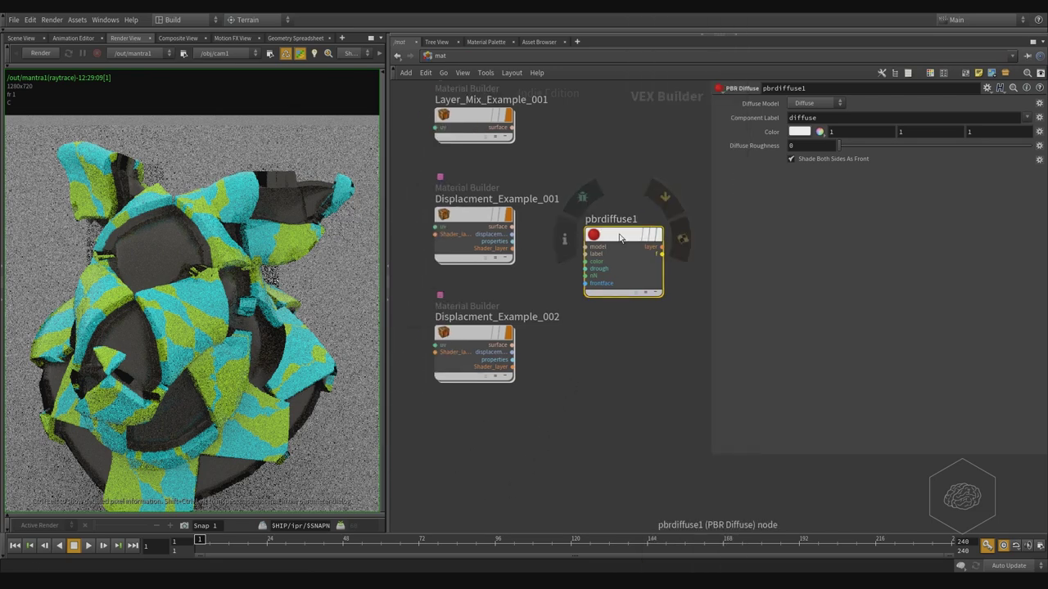
key("Delete")
Step: Inside the Displacment_Example_002 material, add a PBR Diffuse node in the empty area beside the Pig_Color shader
double_click(461, 351)
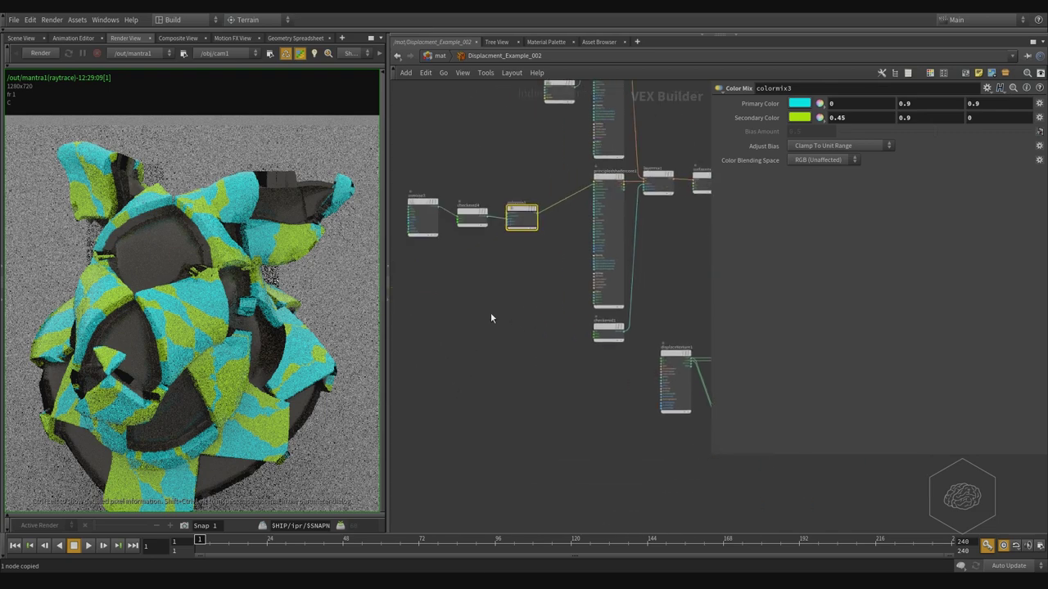
key("Tab")
type("p")
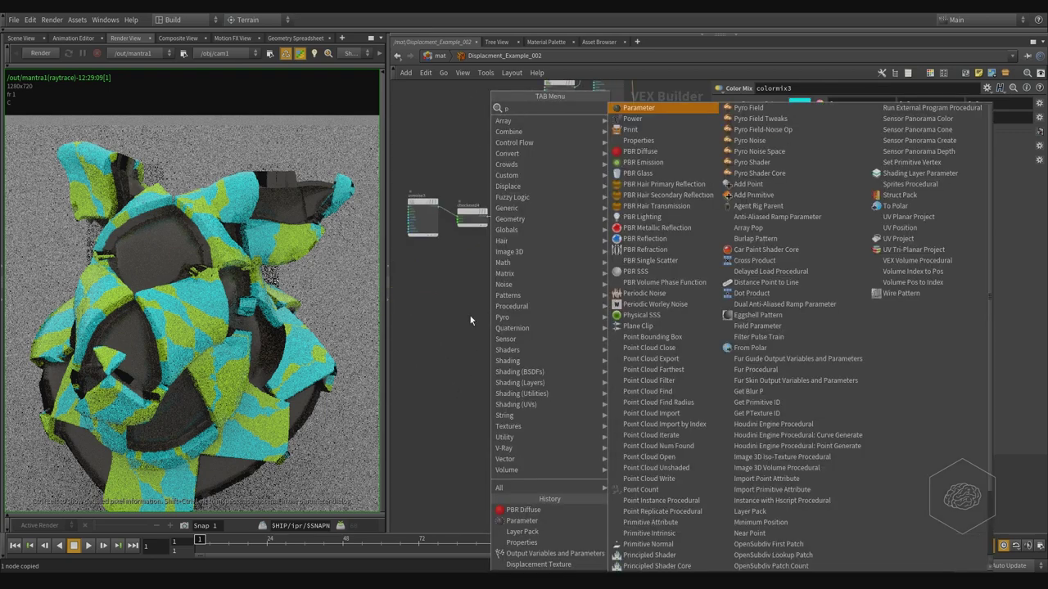
type("bd")
key("Return")
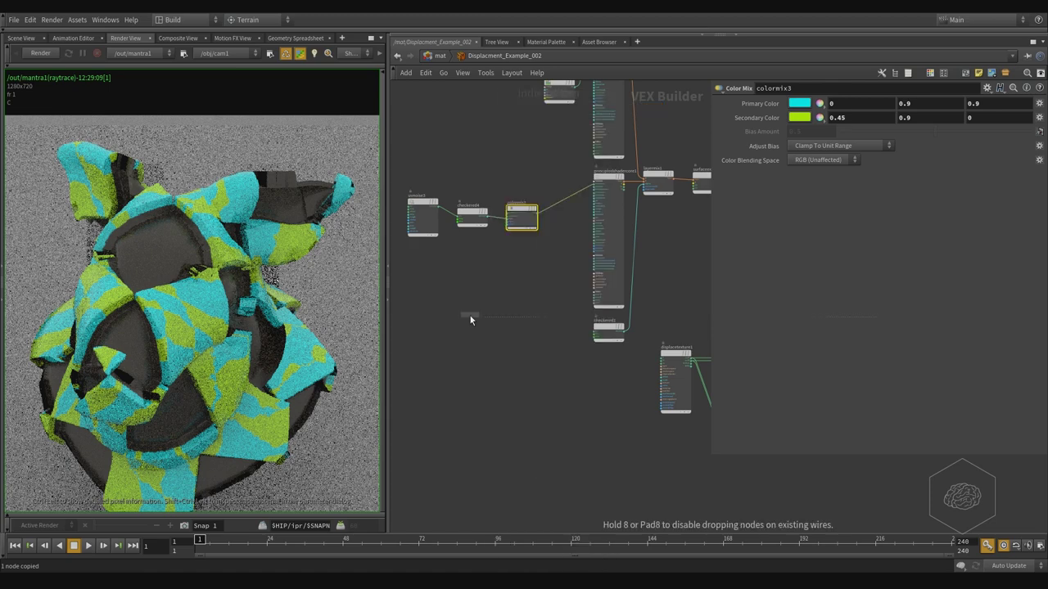
left_click(471, 135)
middle_click_drag(554, 157, 506, 265)
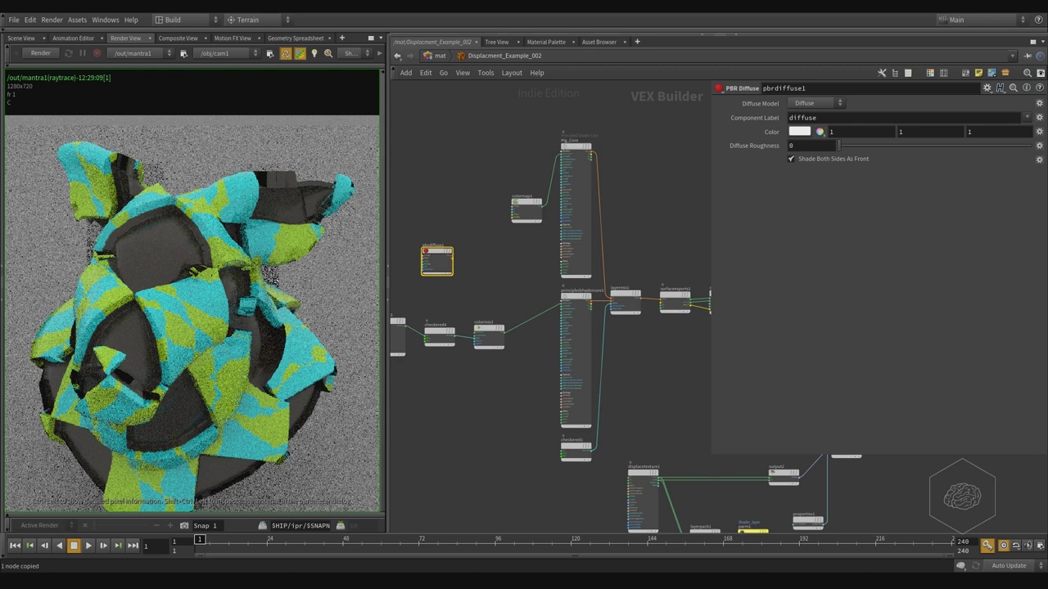
Step: Connect the PBR Diffuse node's layer output to input A of layermix1 and move the node closer to the shaders
scroll(492, 262, "up", 3)
scroll(457, 240, "up", 2)
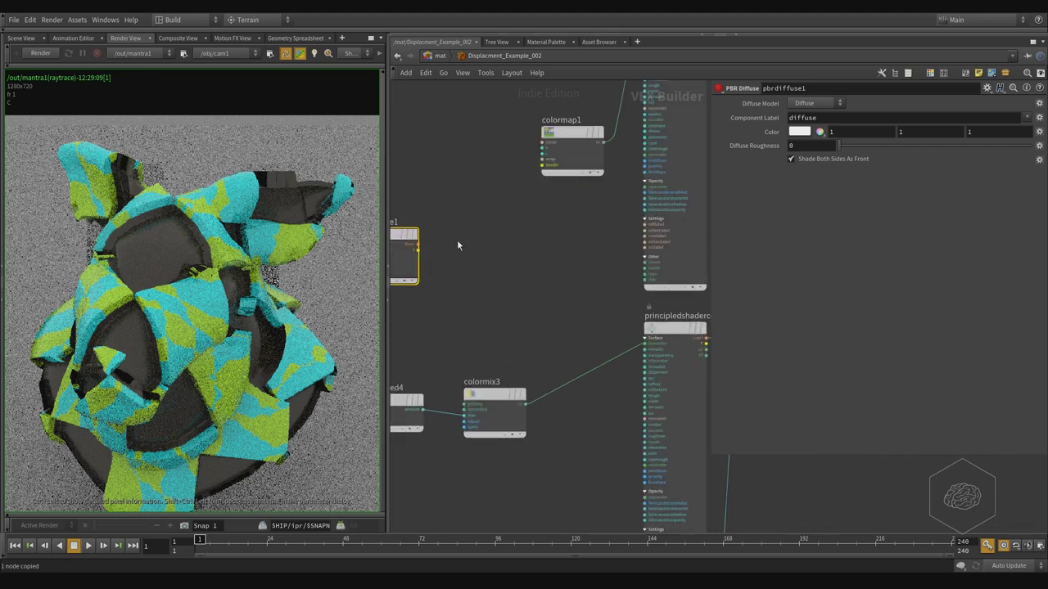
left_click(427, 249)
scroll(443, 260, "down", 3)
scroll(602, 308, "up", 3)
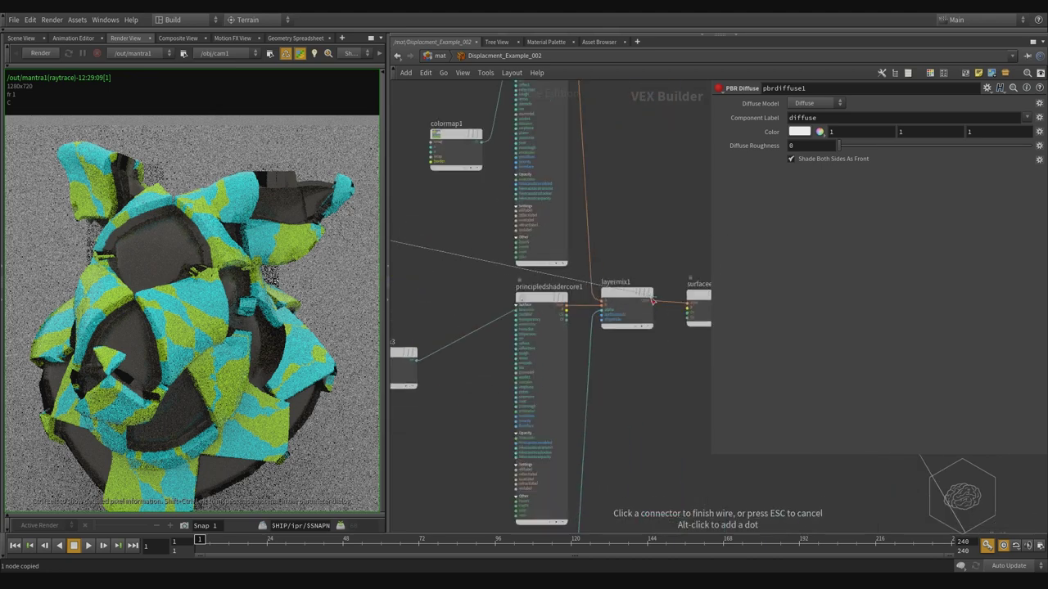
left_click(602, 307)
scroll(627, 237, "down", 5)
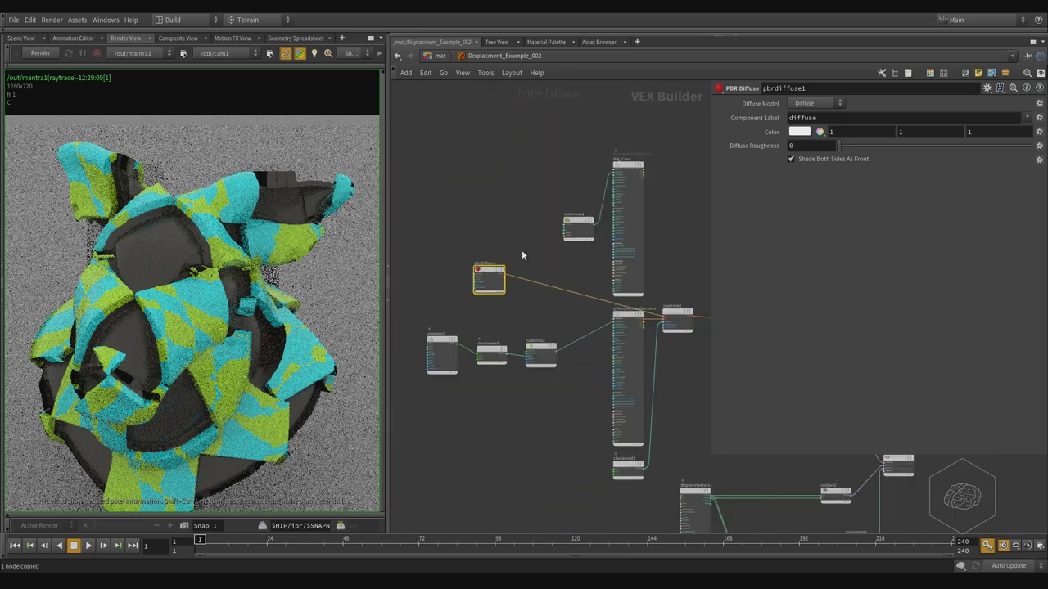
left_click_drag(492, 272, 530, 267)
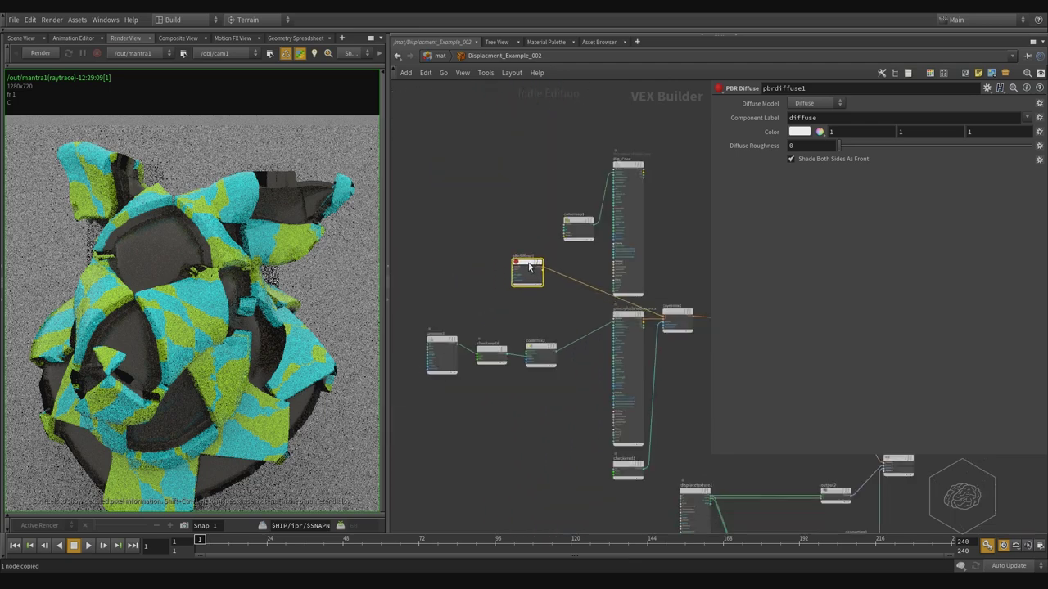
Step: Set the PBR Diffuse node's color to magenta (0.9, 0, 0.9)
left_click(799, 133)
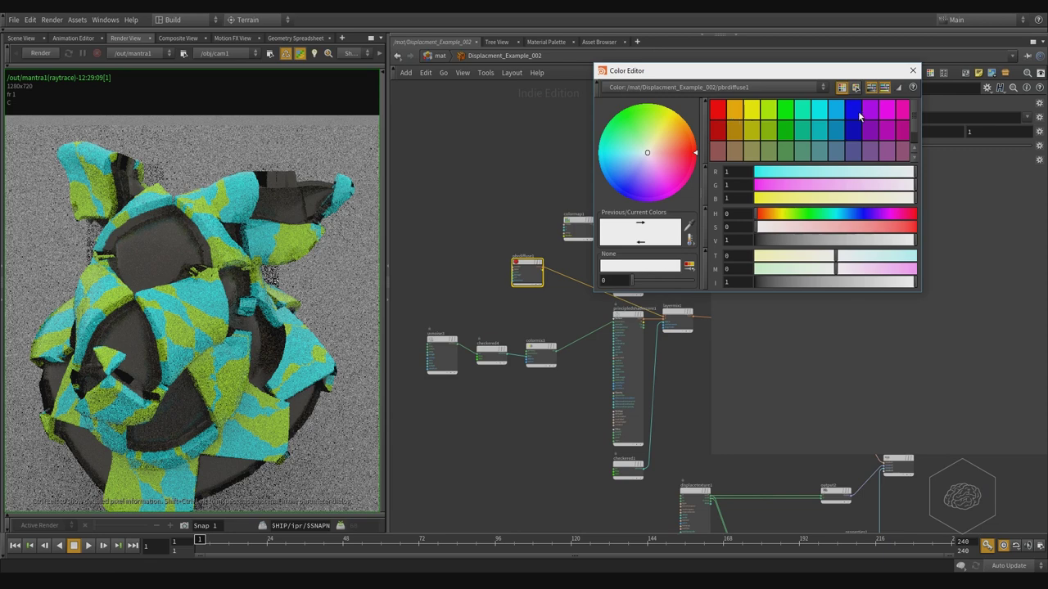
left_click(717, 110)
left_click(891, 108)
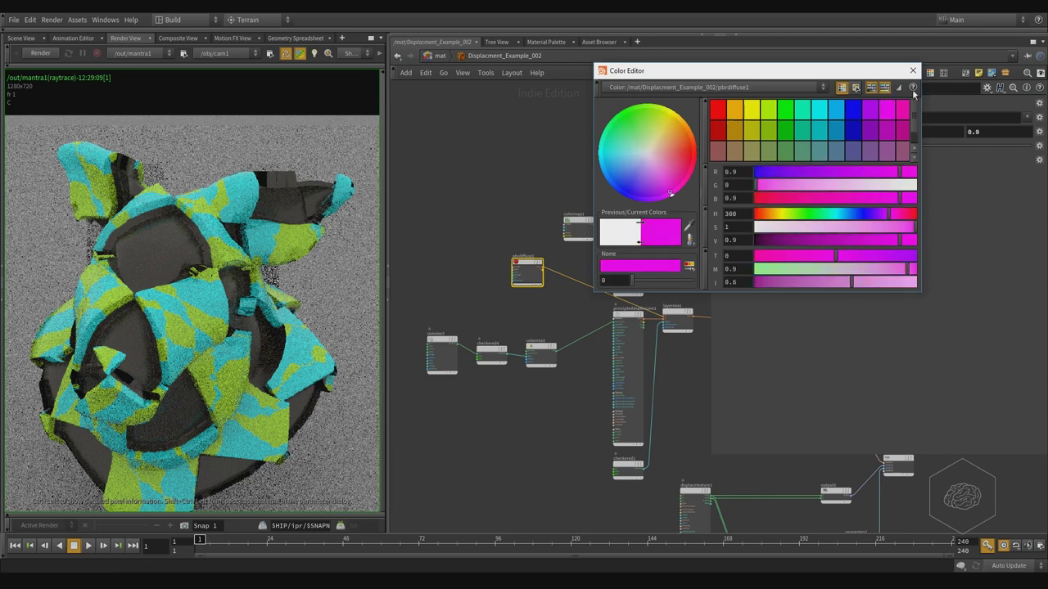
left_click(913, 71)
Step: Delete the Pig_Color shader with its colormap1 node, and place the PBR Diffuse node just above the principled shader
left_click_drag(680, 131, 564, 297)
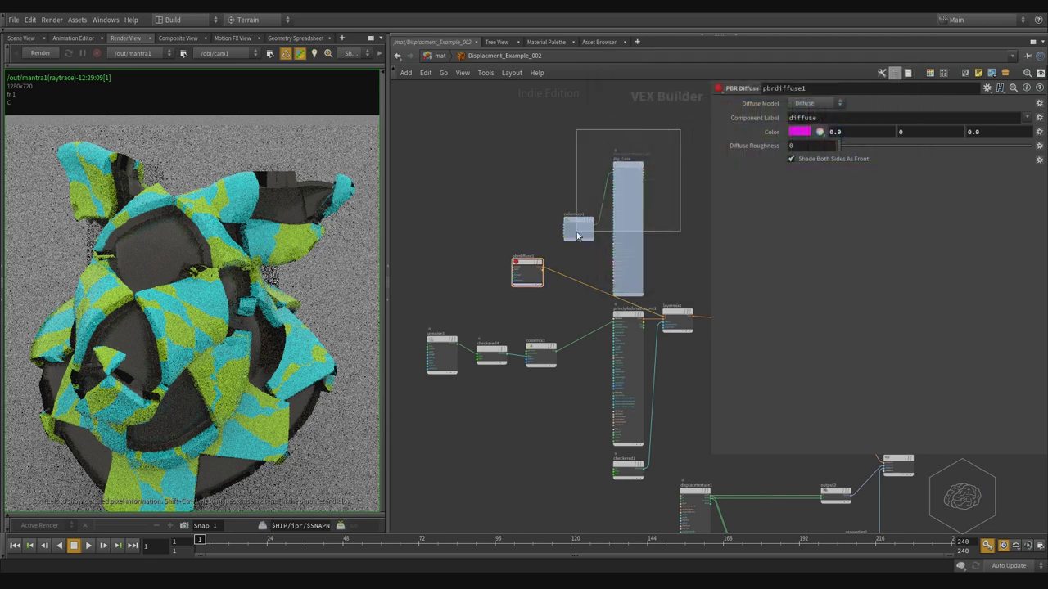
key("Delete")
left_click(439, 56)
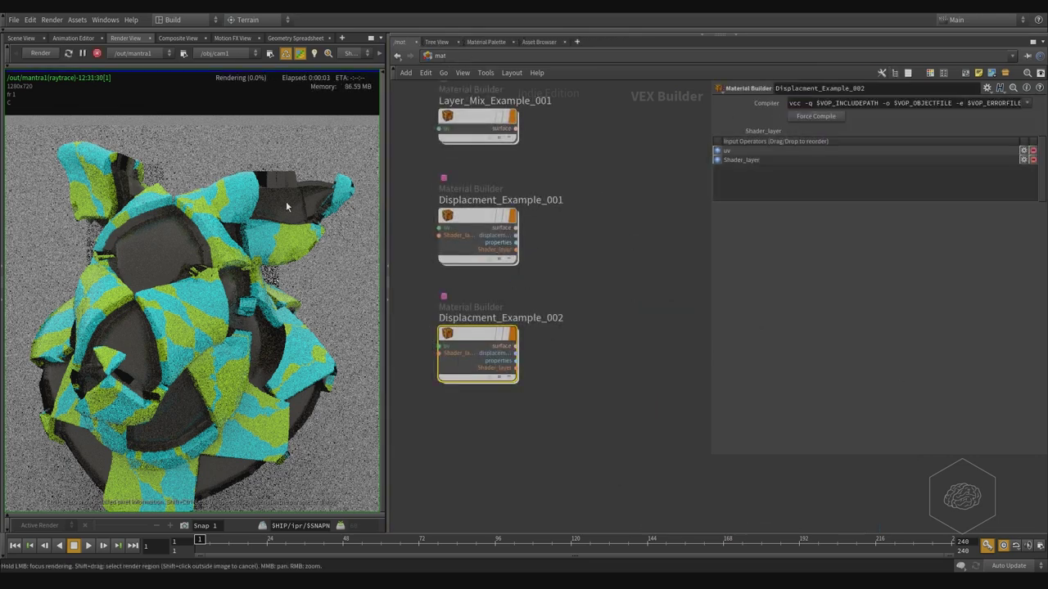
double_click(464, 339)
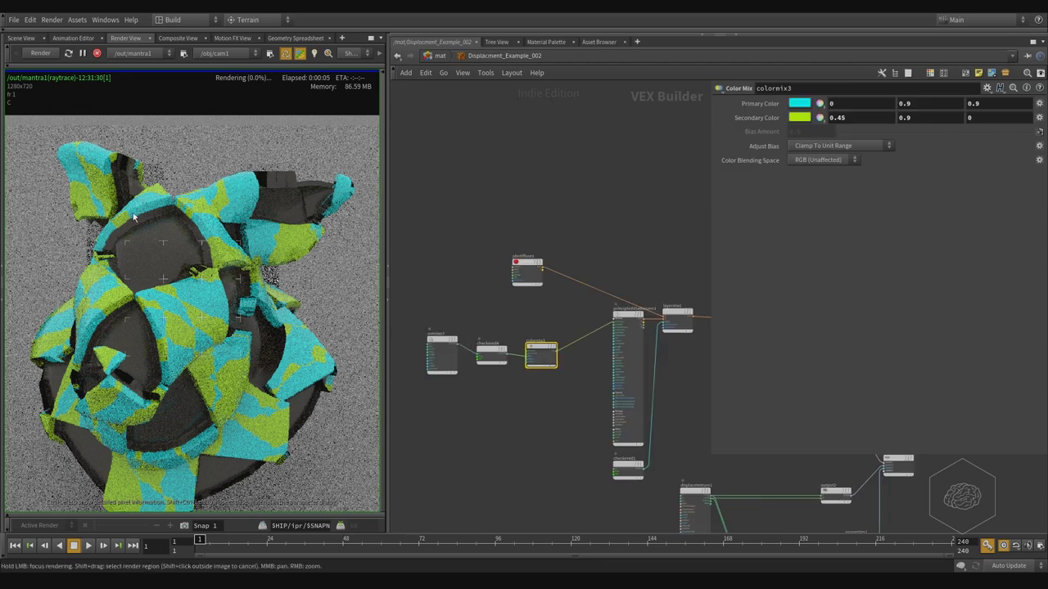
middle_click_drag(579, 212, 473, 177)
middle_click_drag(575, 217, 549, 209)
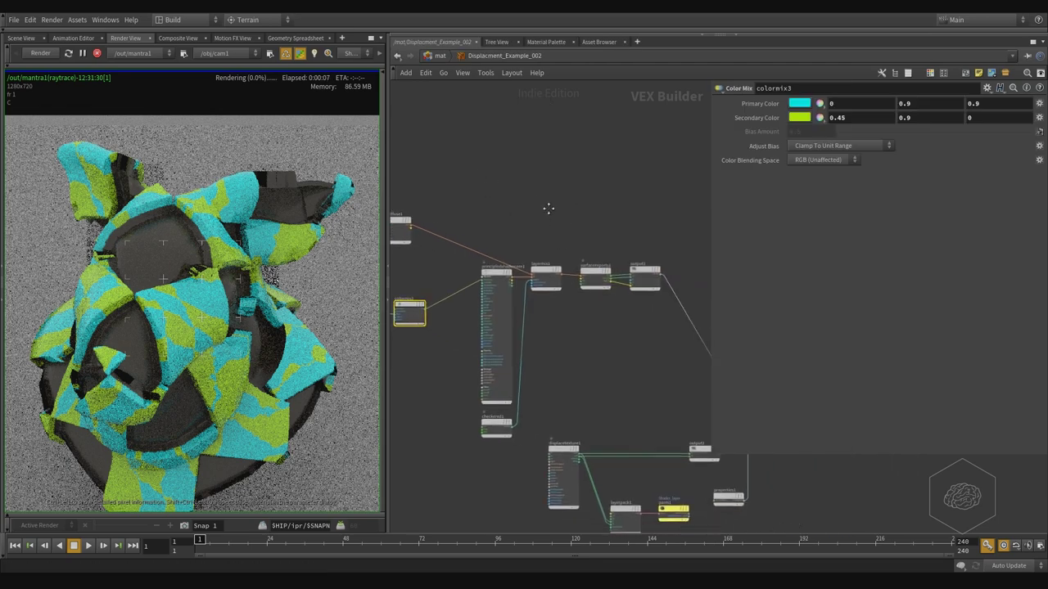
middle_click_drag(503, 148, 547, 168)
left_click_drag(436, 241, 513, 233)
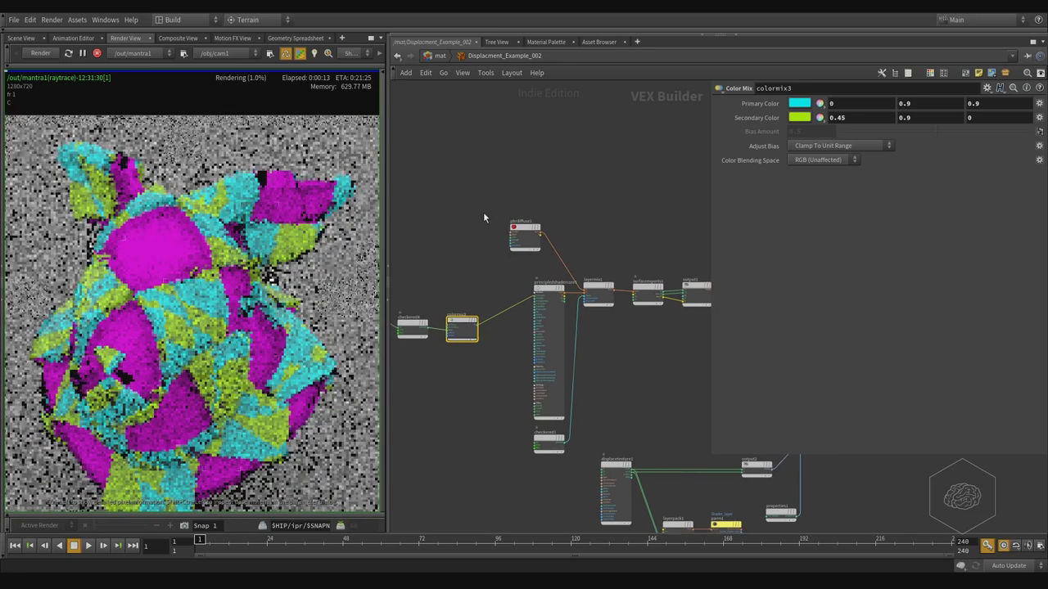
Step: Search the operators for "pbr" and add a PBR Emission node to the left of pbrdiffuse1
scroll(483, 217, "up", 5)
middle_click_drag(544, 162, 602, 169)
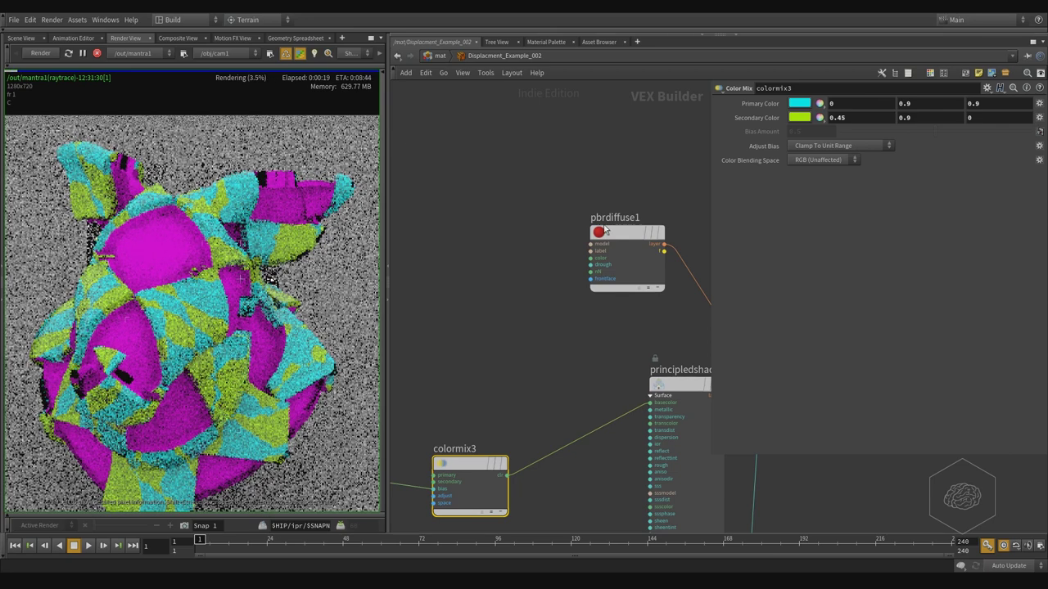
middle_click_drag(488, 327, 523, 322)
middle_click_drag(462, 245, 507, 262)
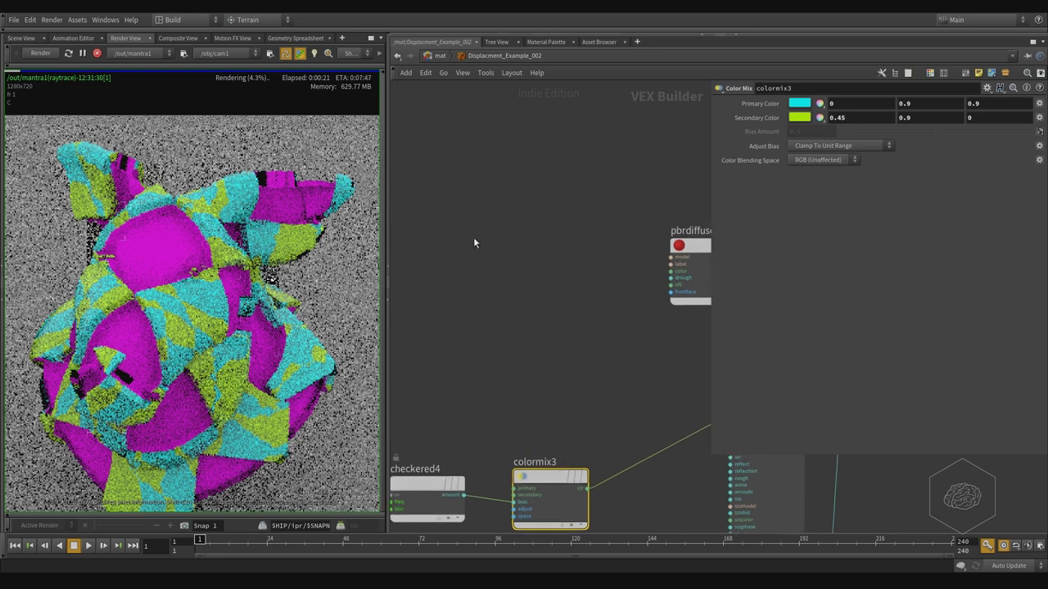
key("Tab")
mouse_move(441, 243)
type("pbr")
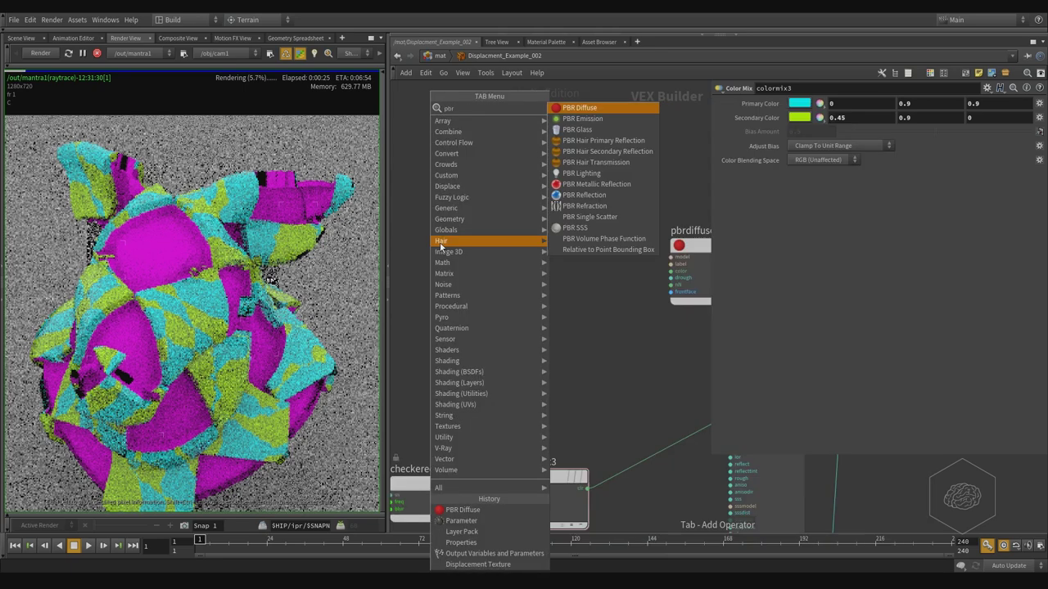
key("Down")
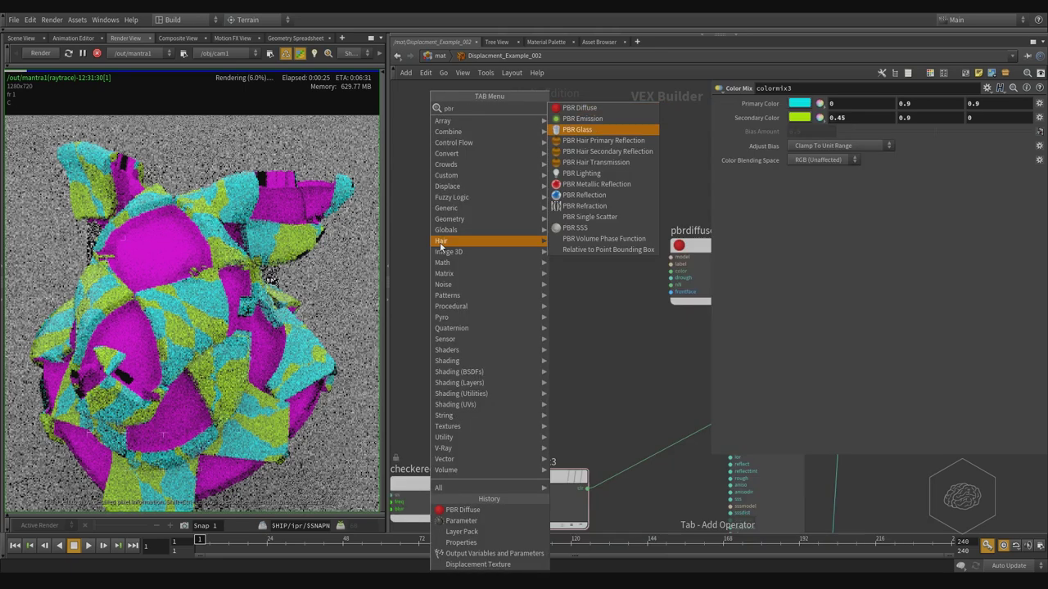
key("Return")
left_click(540, 251)
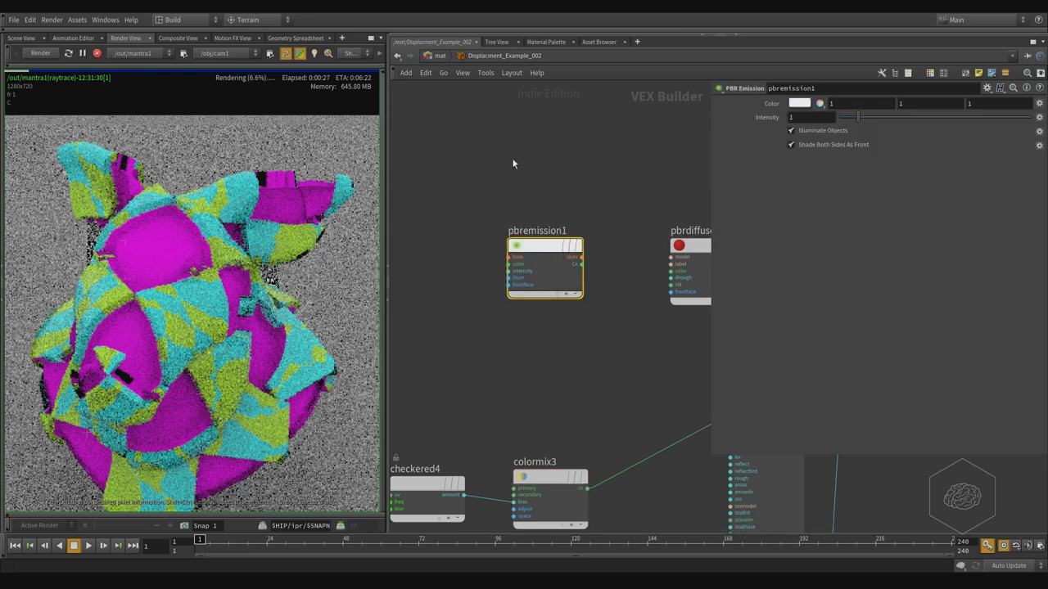
Step: Connect the PBR Emission node's Ce output to the color input of pbrdiffuse1
middle_click_drag(678, 238, 567, 240)
scroll(556, 228, "up", 3)
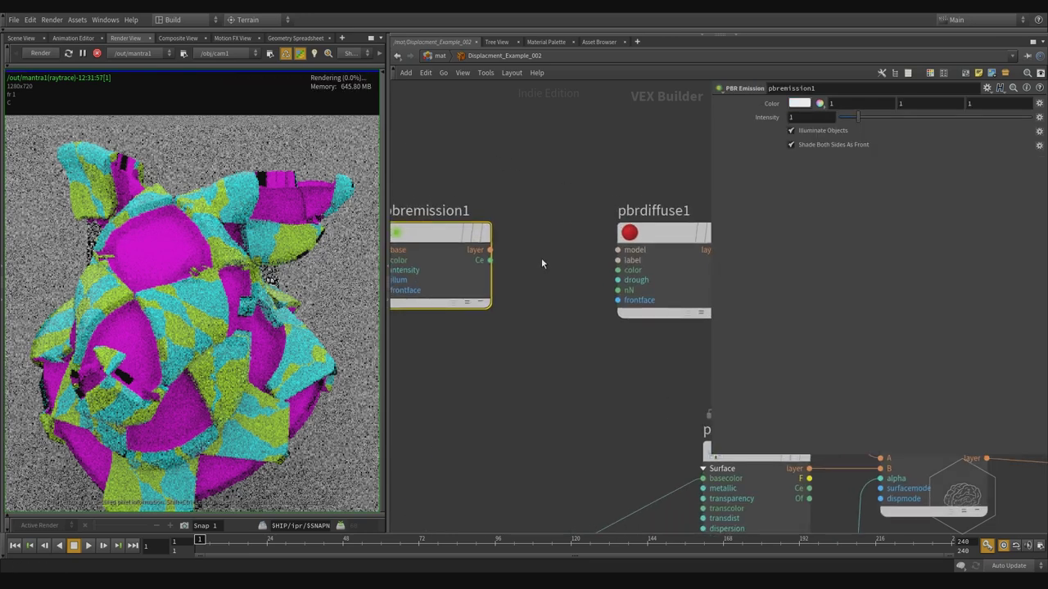
left_click(489, 260)
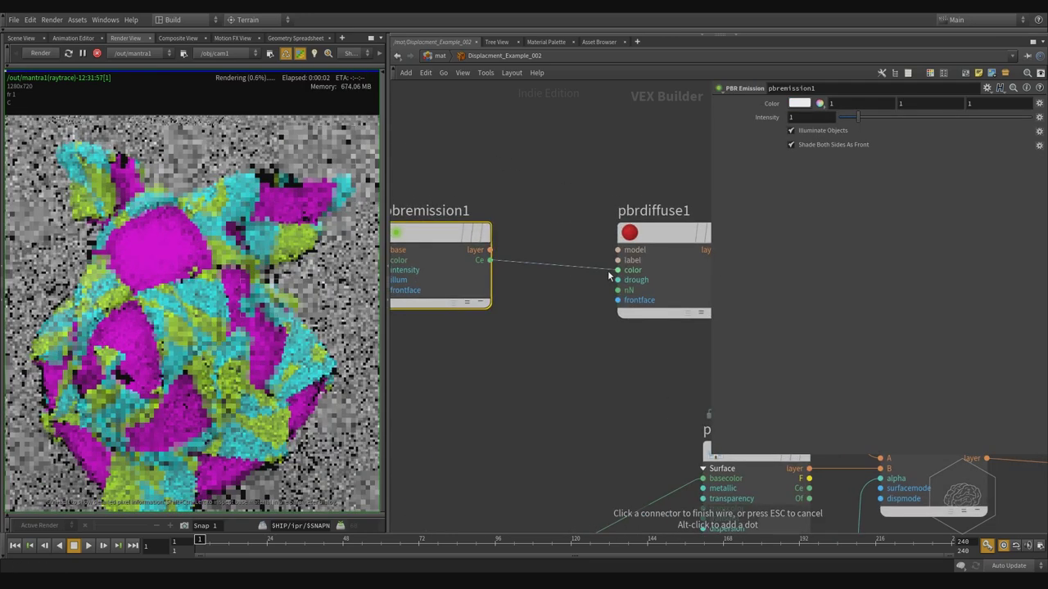
left_click(609, 271)
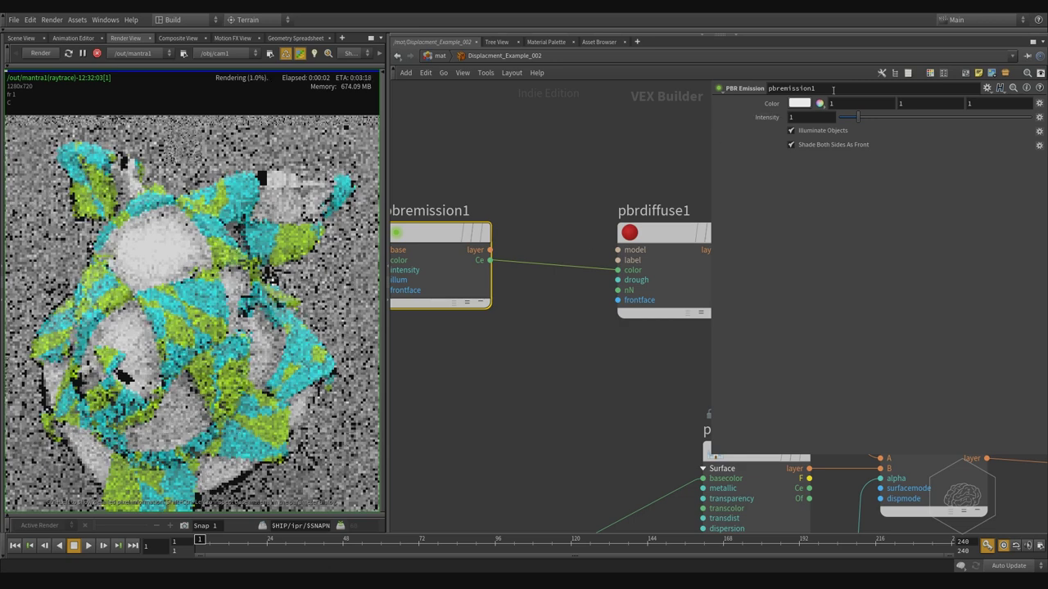
Step: Set the PBR Emission node's intensity to 0.25
double_click(827, 116)
type("0.25")
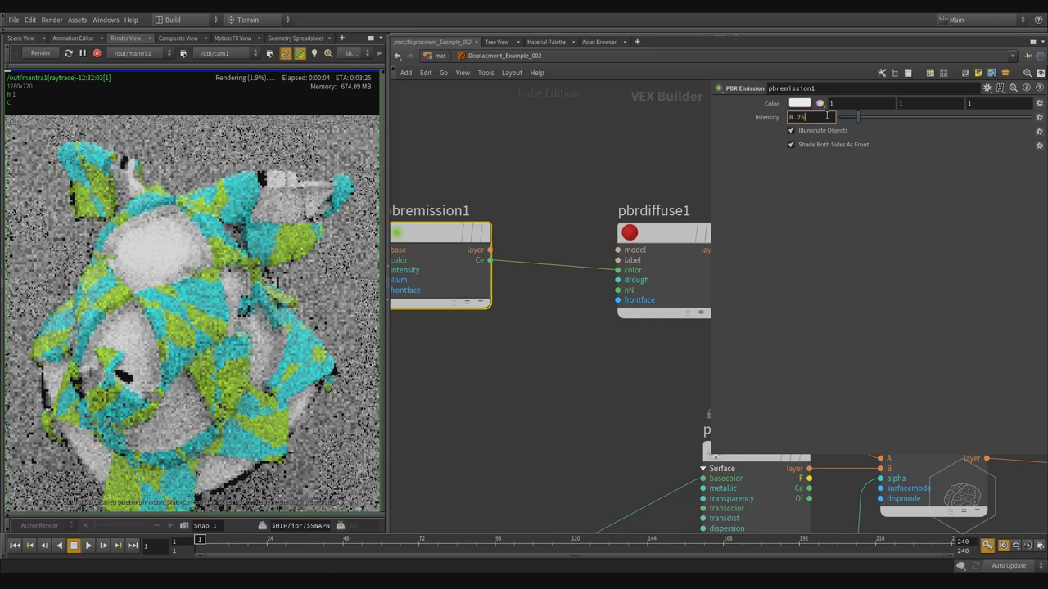
key("Return")
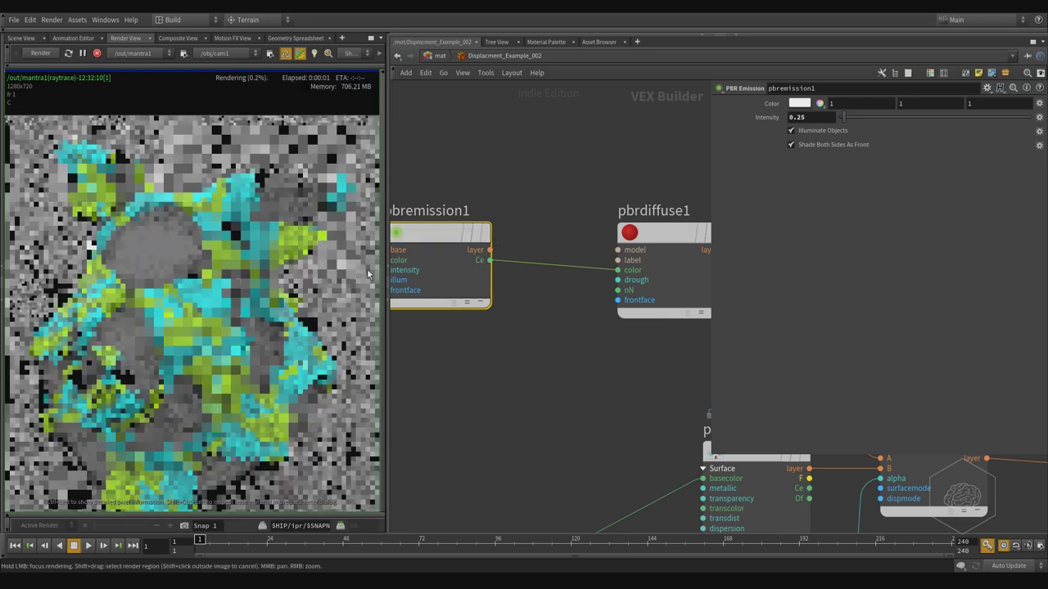
Step: Remove the Ce-to-color wire and try connecting the emission node's layer output to the model input of pbrdiffuse1
left_click(555, 265)
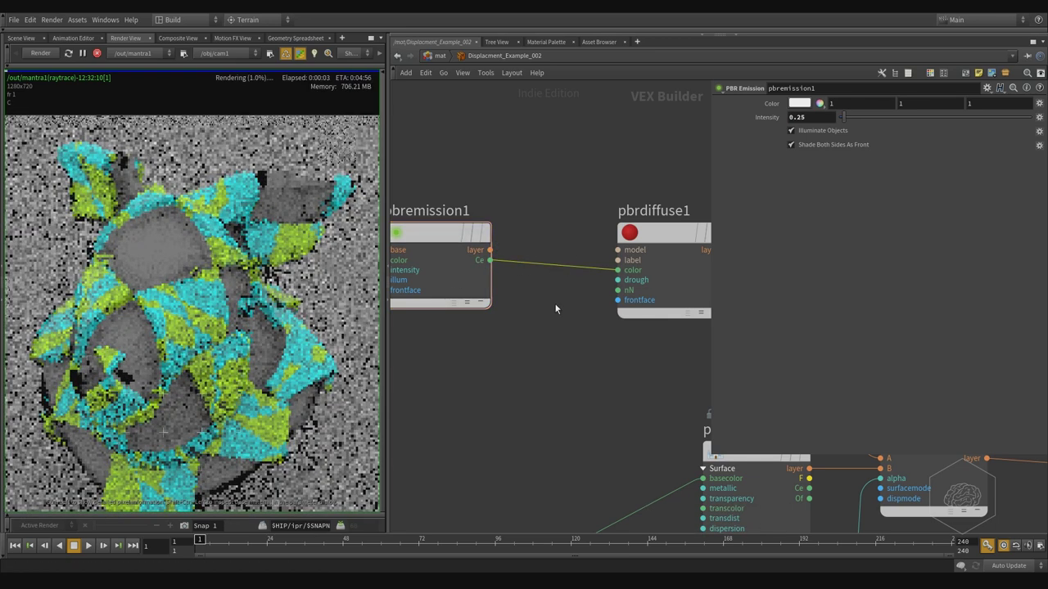
key("Delete")
left_click(491, 250)
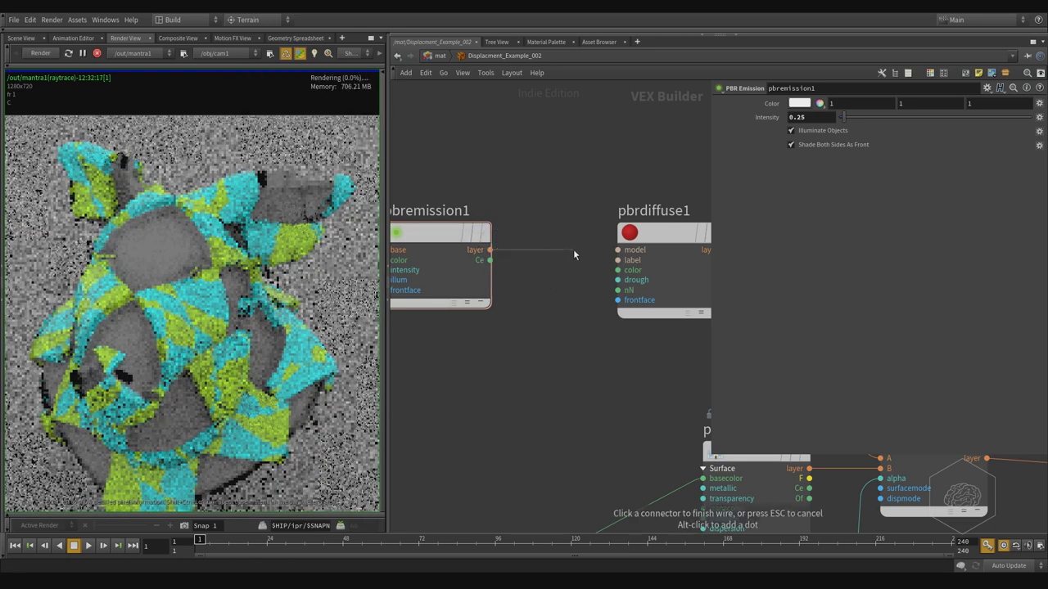
left_click(600, 250)
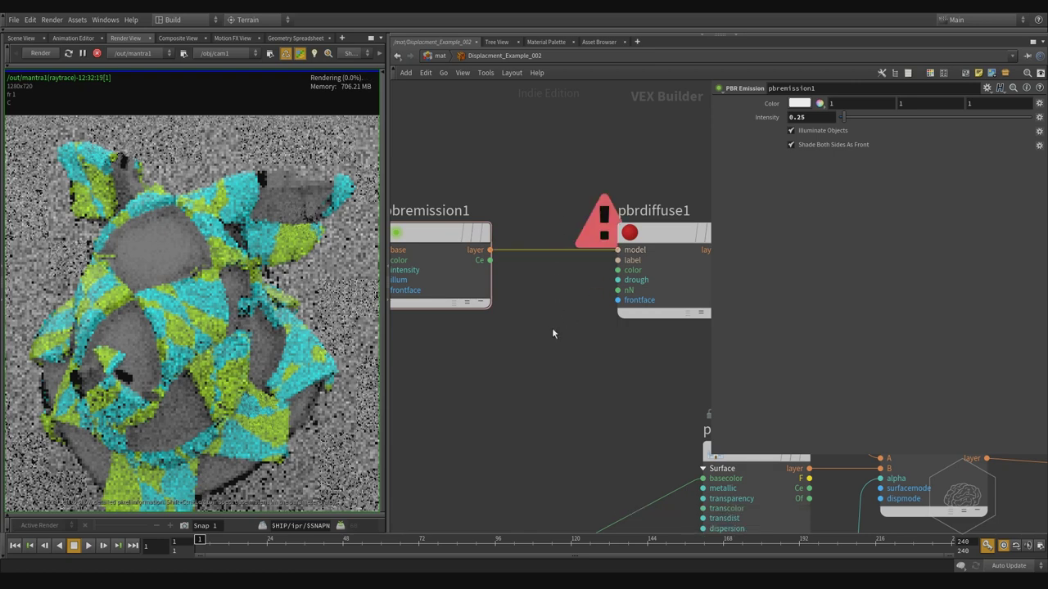
Step: Delete the layer-to-model wire and reconnect the emission node's Ce output to the color input of pbrdiffuse1
key("Delete")
left_click(490, 261)
left_click(618, 270)
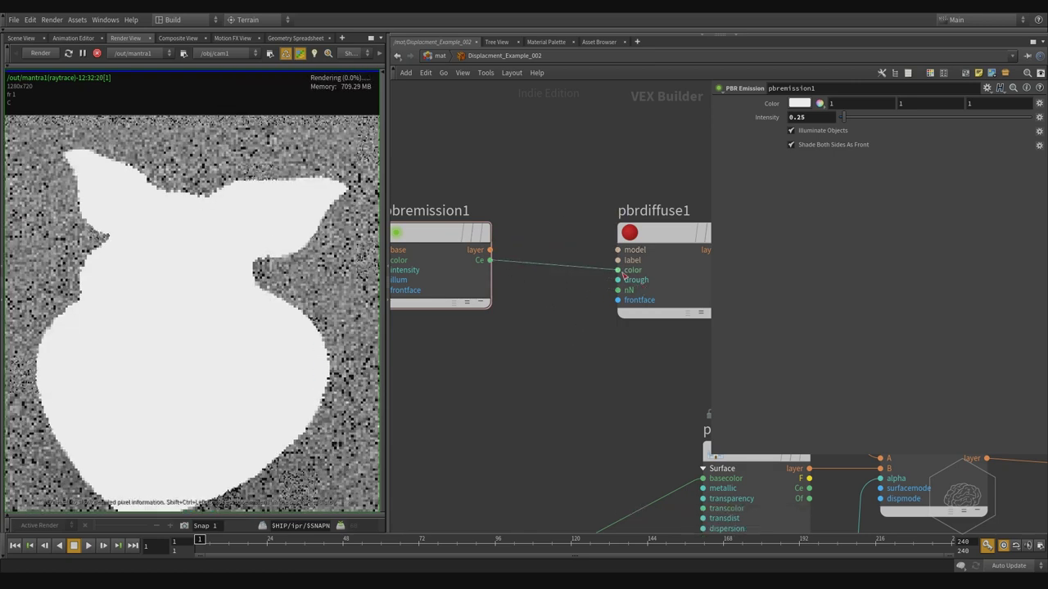
Step: Add a PBR Metallic Reflection node beside the PBR Emission node
middle_click_drag(534, 150, 598, 185)
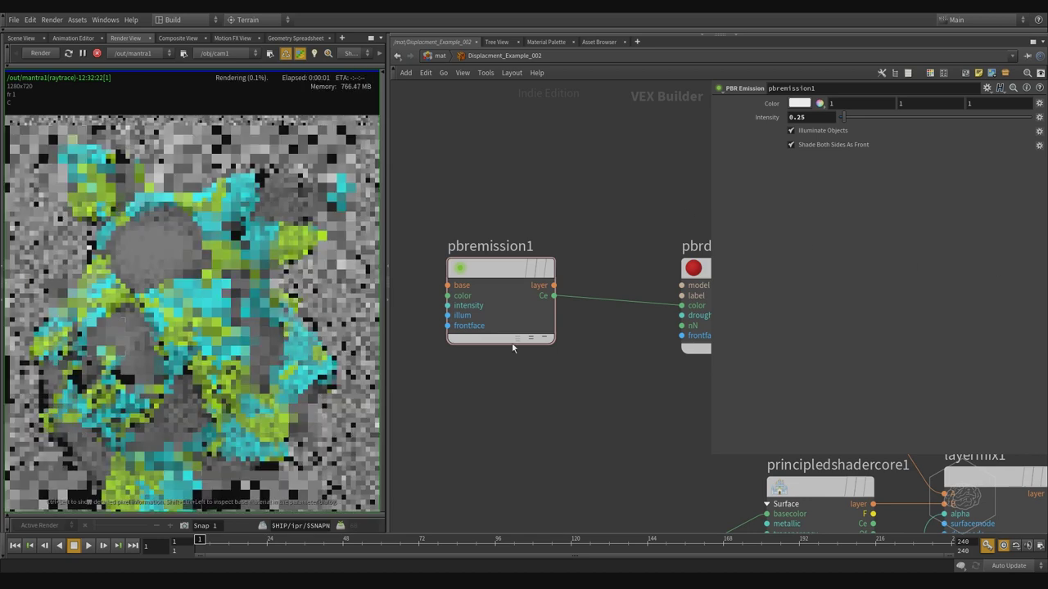
left_click(517, 326)
middle_click_drag(542, 494, 619, 444)
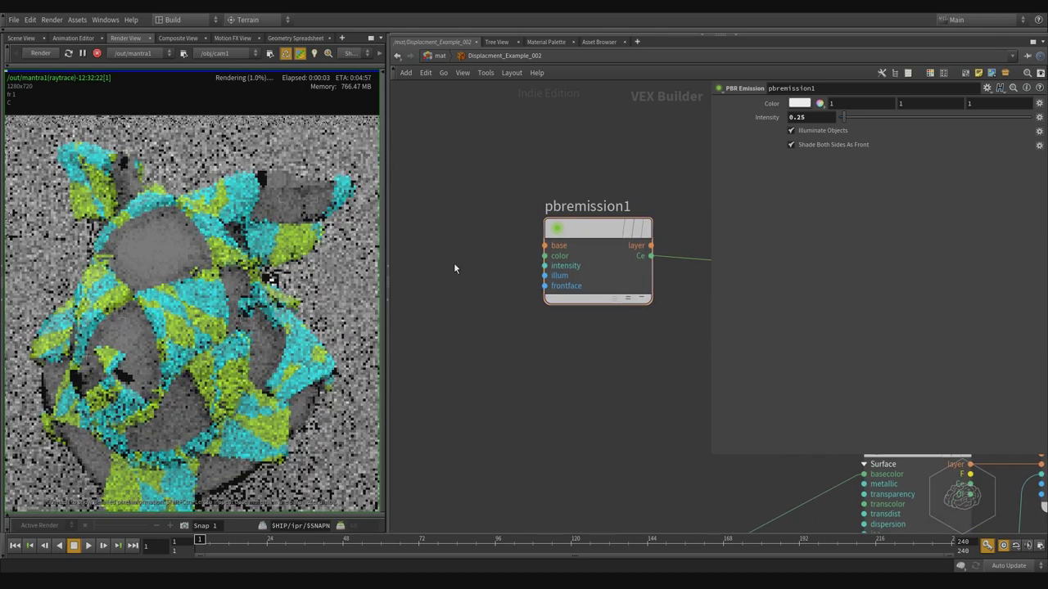
key("Tab")
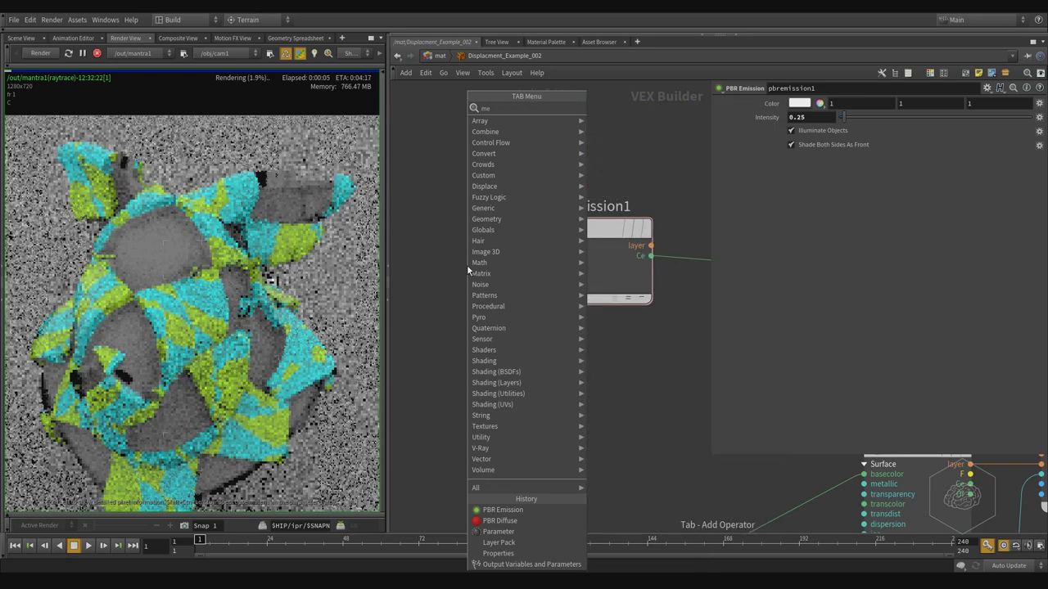
type("pbr me")
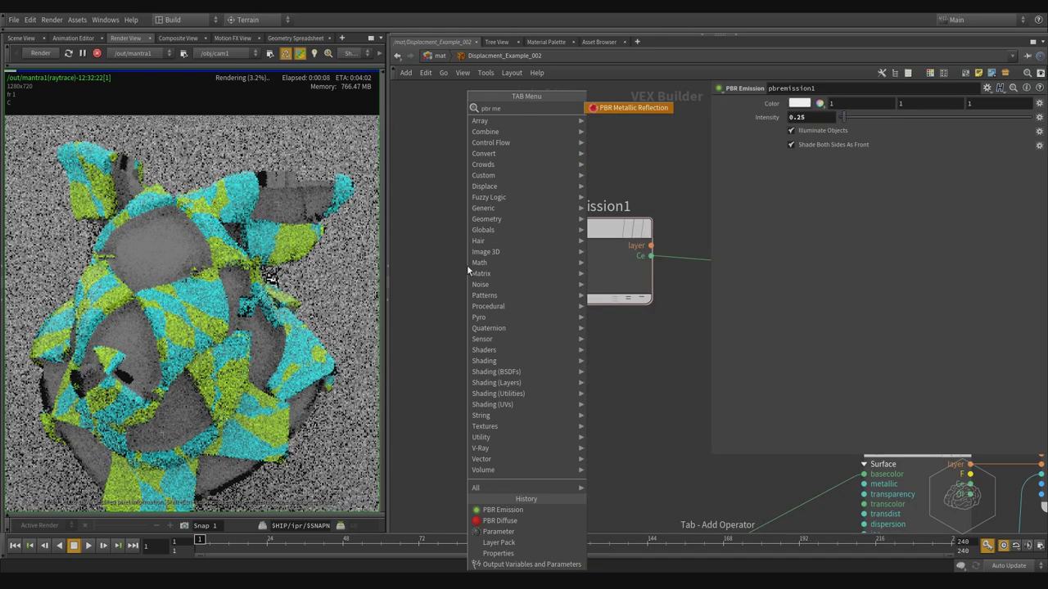
key("Return")
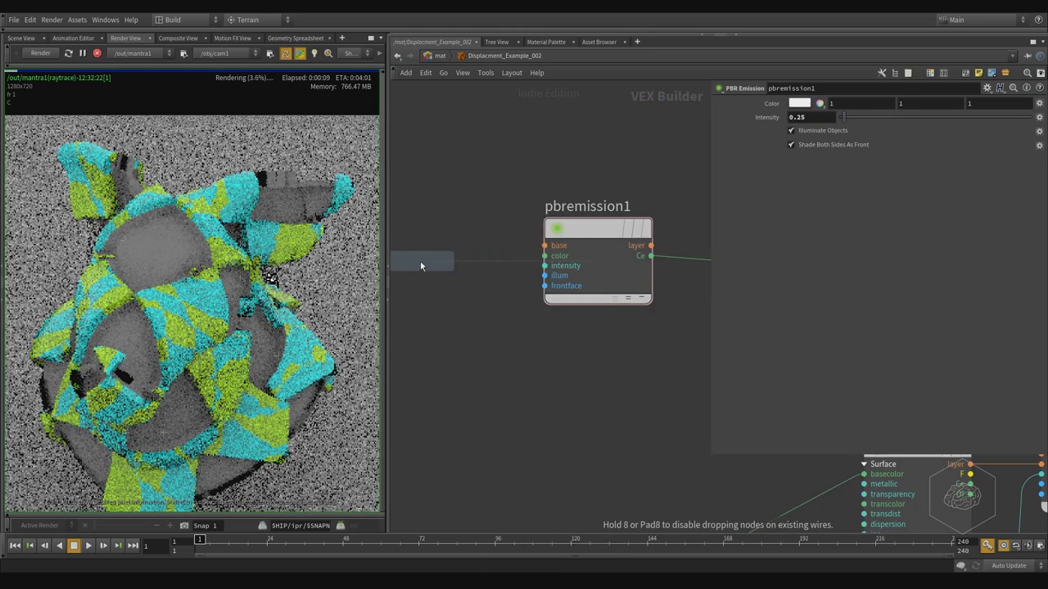
left_click(420, 261)
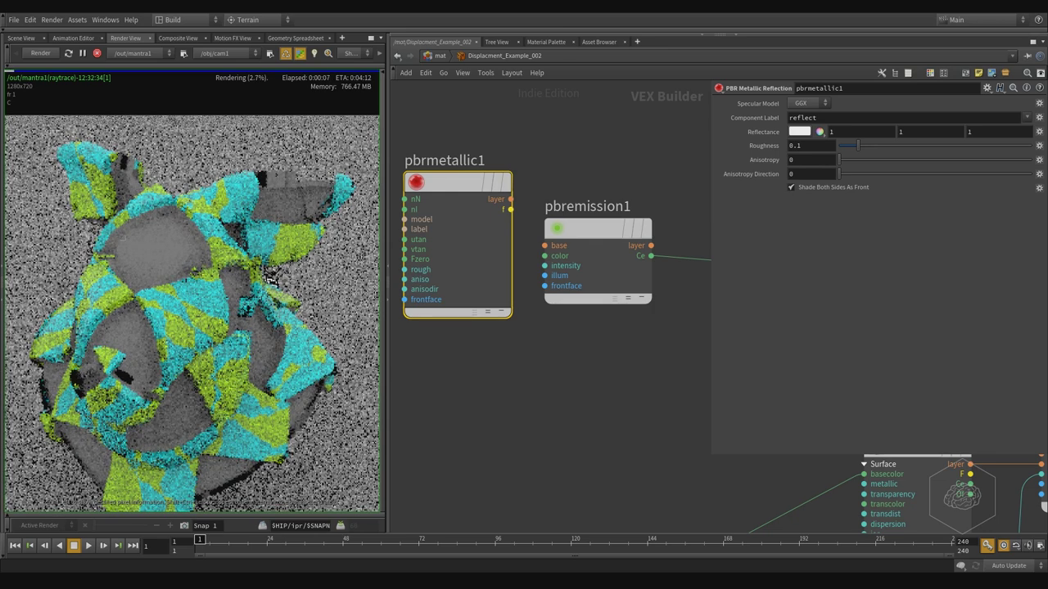
Step: Add a second Layer Mix node above the PBR Emission and PBR Diffuse nodes
scroll(483, 402, "down", 5)
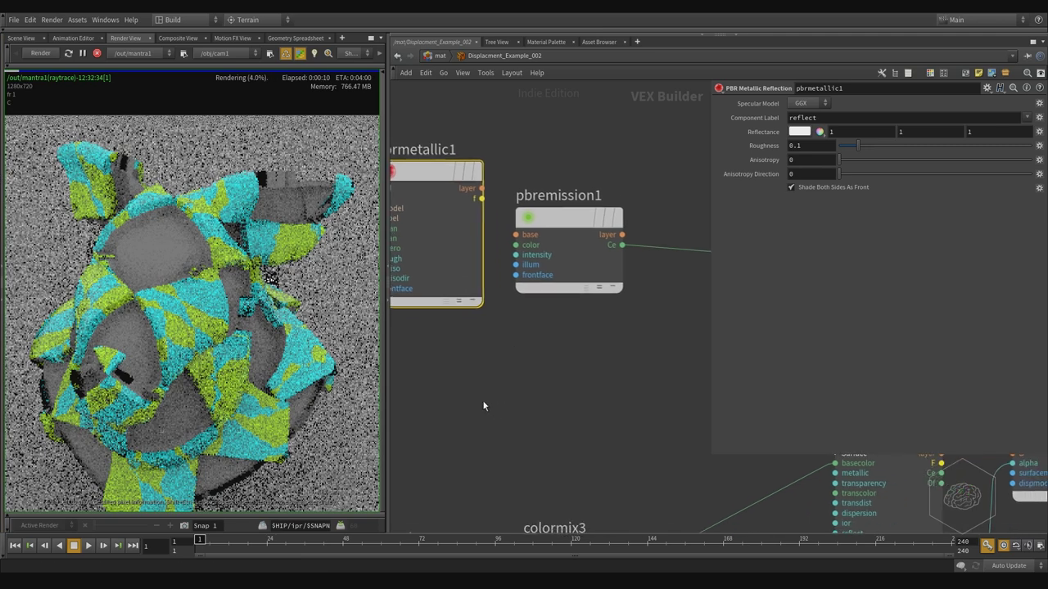
key("Tab")
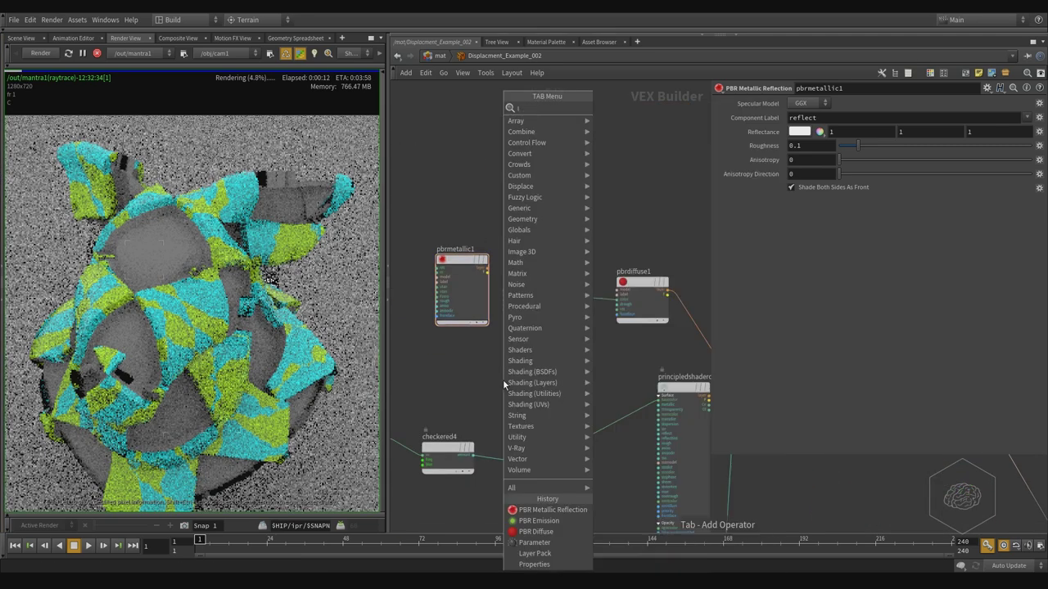
type("layer mi")
key("Return")
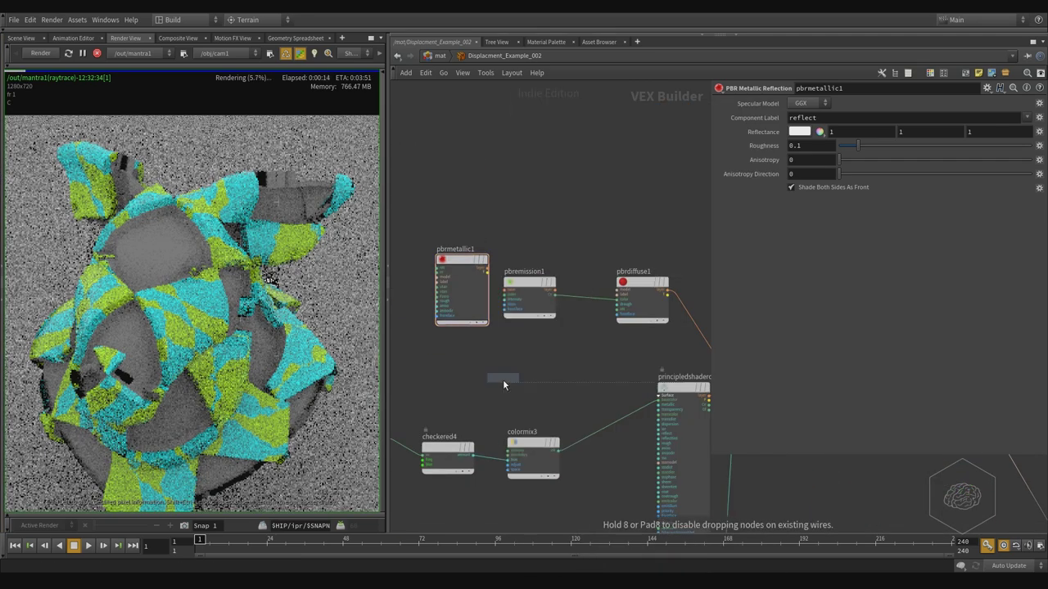
left_click(588, 211)
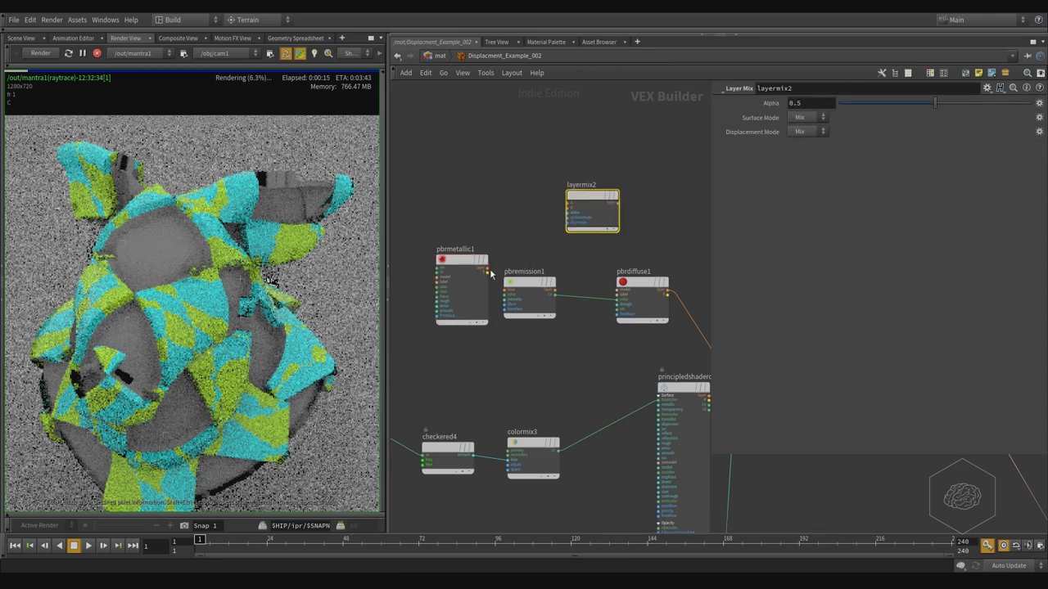
Step: Connect the layer outputs of pbrmetallic1 and pbrdiffuse1 to inputs A and B of layermix2, respectively
scroll(532, 243, "up", 5)
left_click(415, 302)
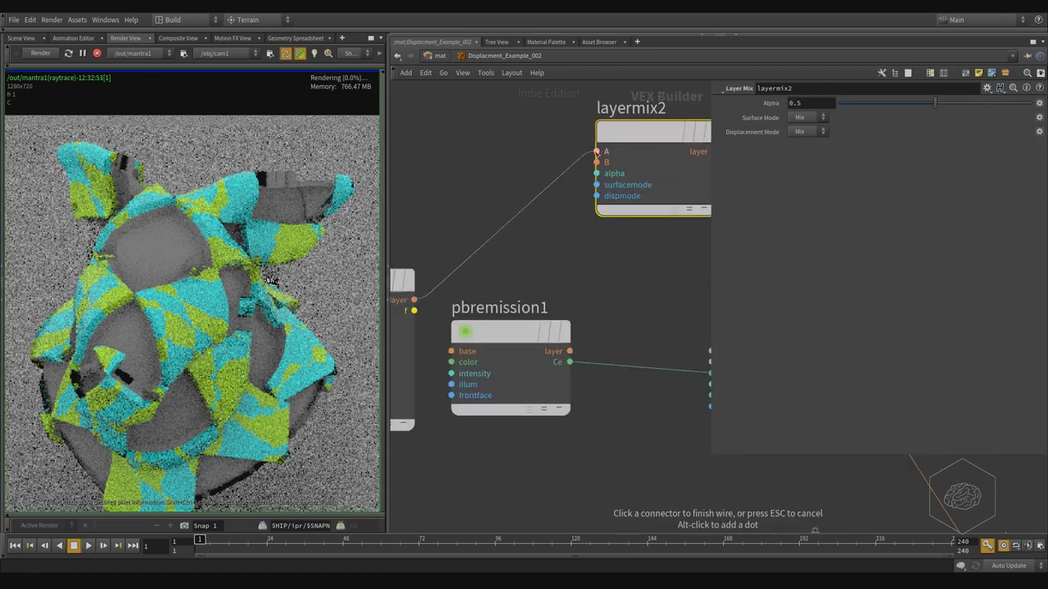
left_click(597, 152)
scroll(622, 131, "down", 3)
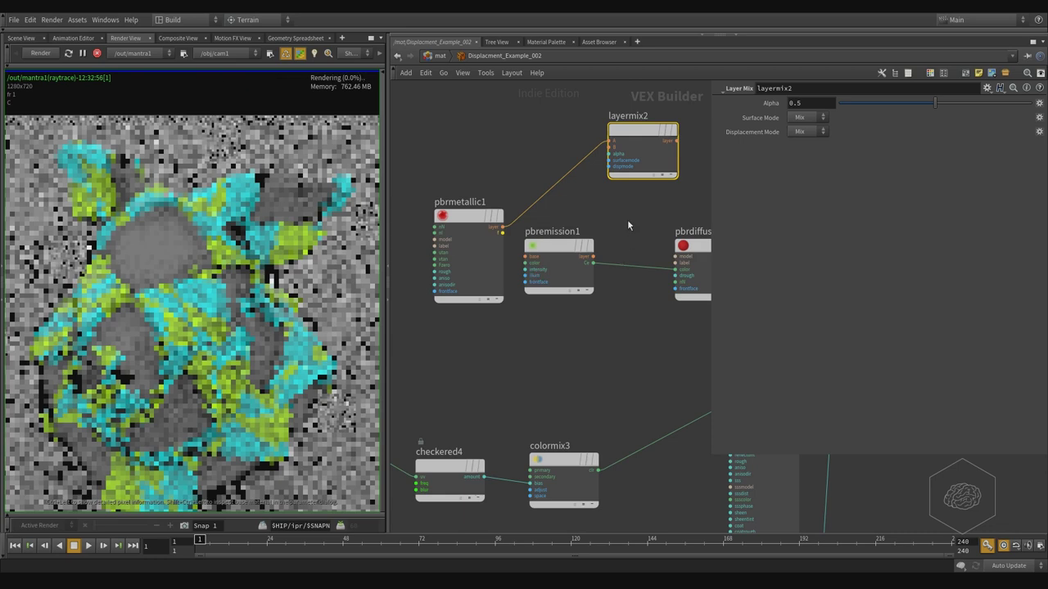
middle_click_drag(628, 224, 512, 207)
left_click(628, 240)
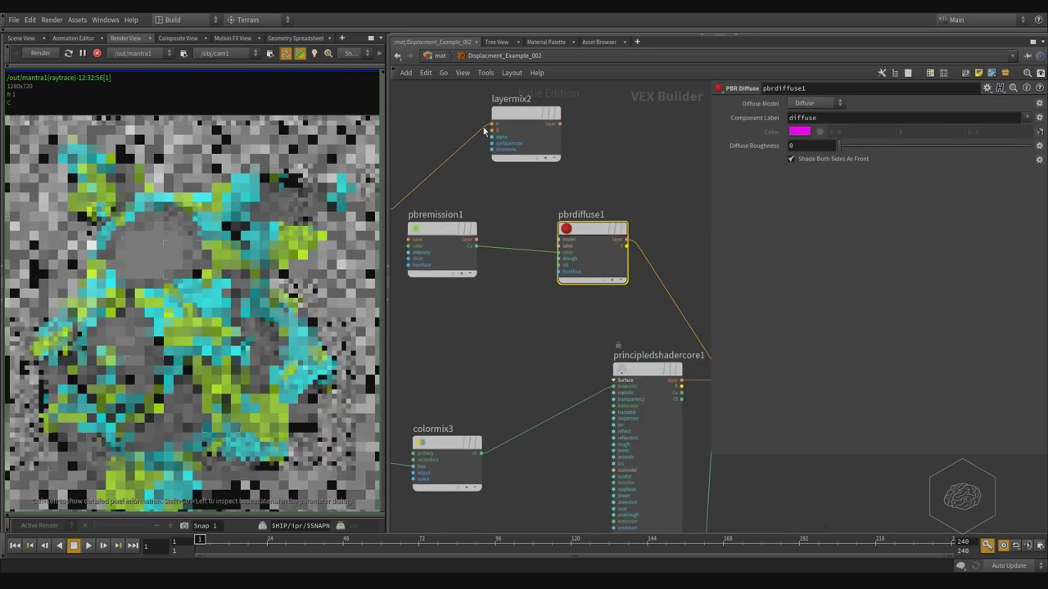
left_click(491, 130)
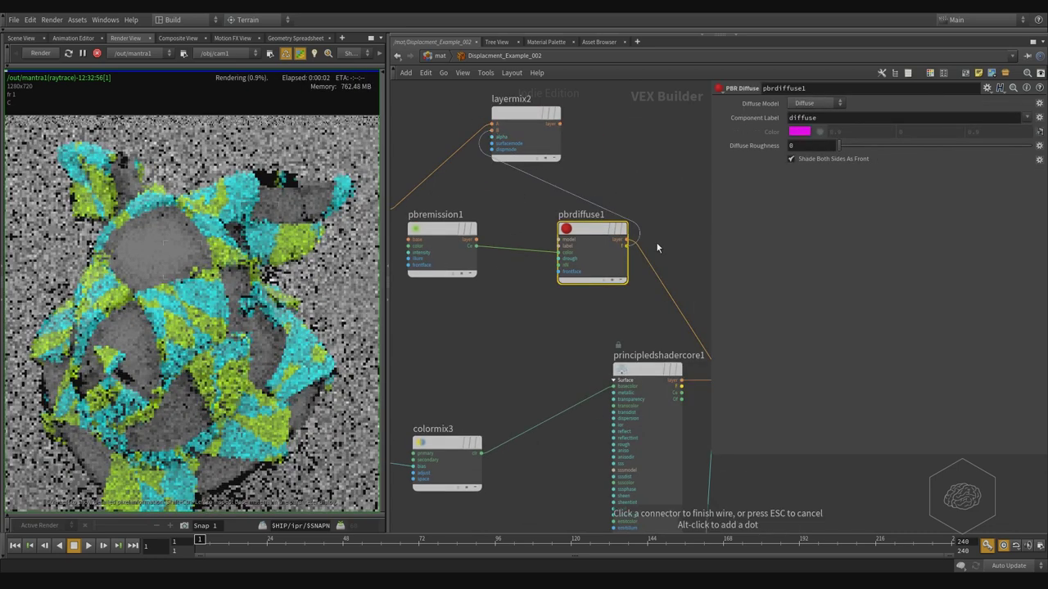
left_click(657, 244)
Step: Connect layermix2's layer output to input A of layermix1 and move layermix2 to the right of pbrdiffuse1
middle_click_drag(559, 124, 458, 131)
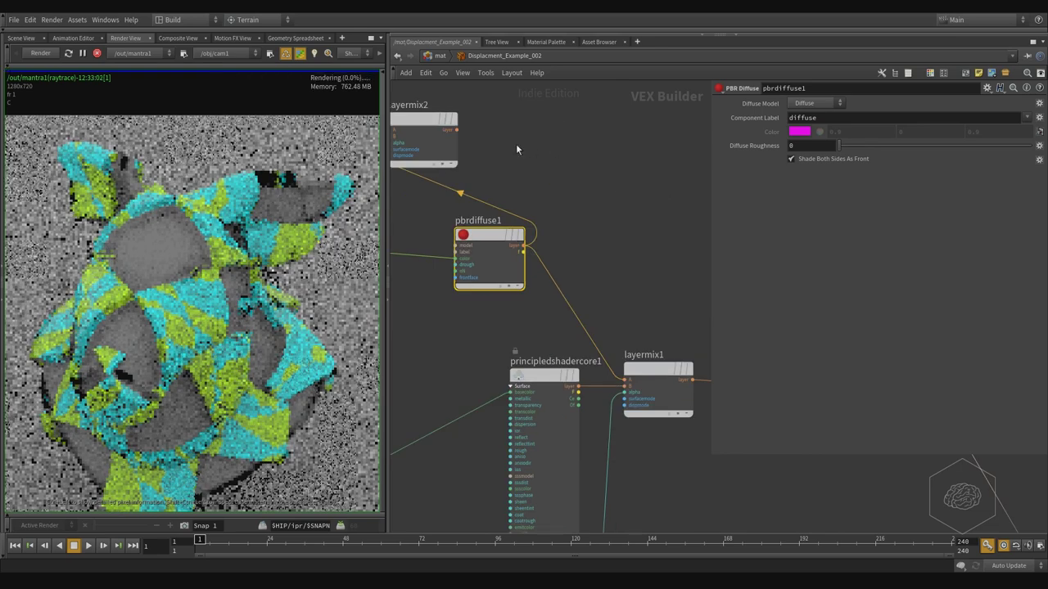
left_click(457, 129)
left_click(626, 382)
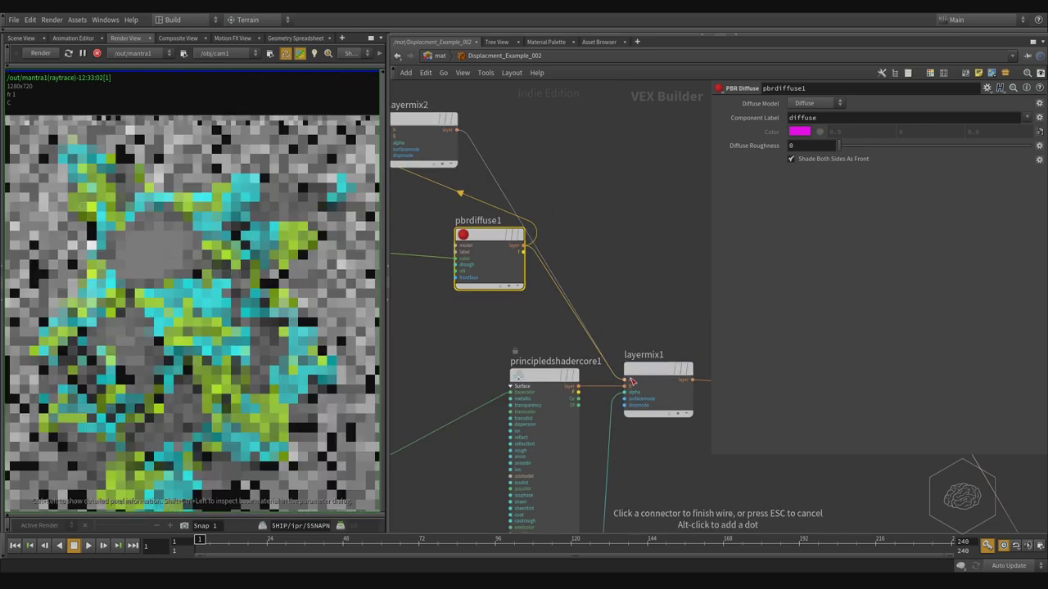
middle_click_drag(455, 133, 490, 194)
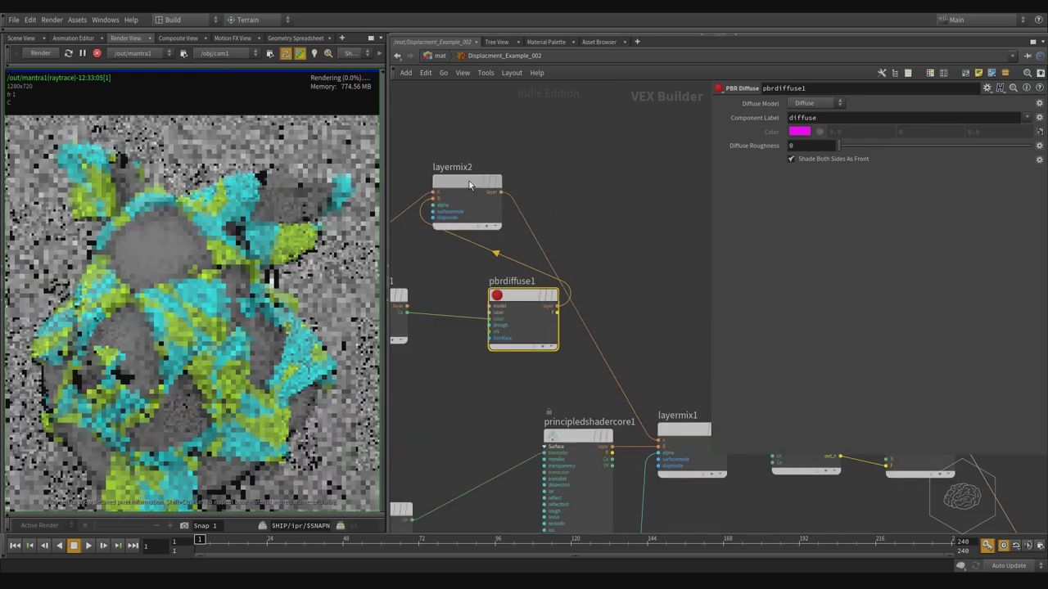
left_click_drag(469, 181, 631, 247)
middle_click_drag(475, 147, 515, 126)
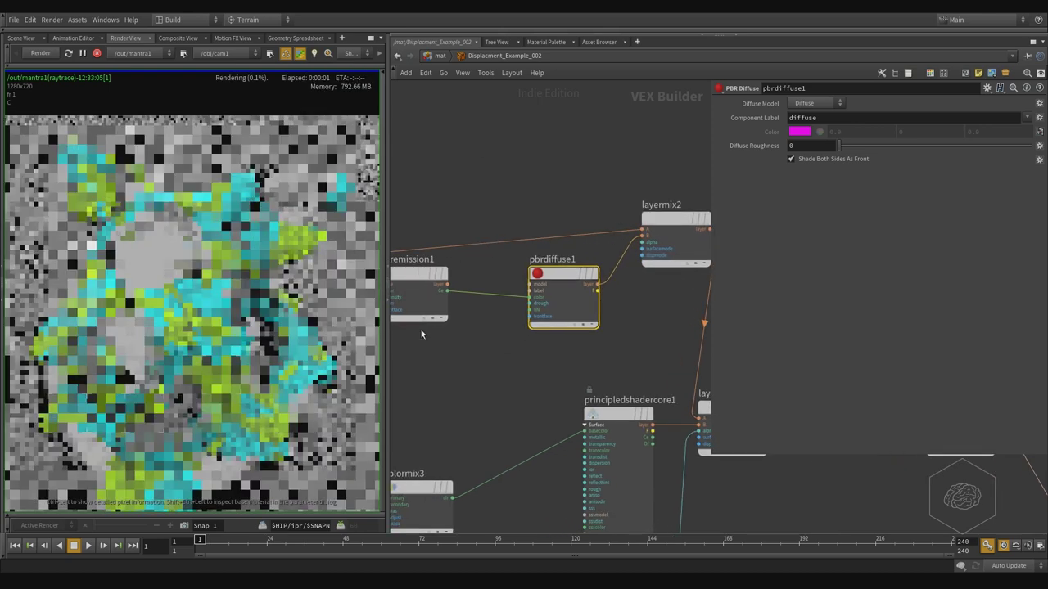
Step: Move pbrmetallic1 above the other PBR nodes and set its reflectance to dark red with RGB values 0.5, 0, 0
middle_click_drag(454, 396, 543, 347)
middle_click_drag(479, 284, 570, 294)
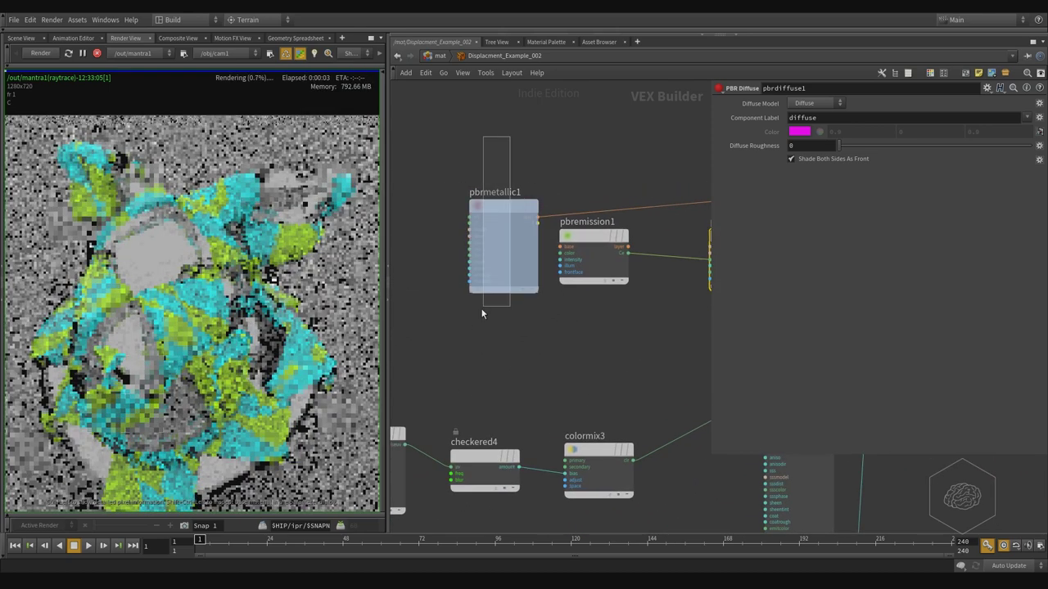
left_click_drag(498, 215, 495, 115)
middle_click_drag(537, 238, 514, 238)
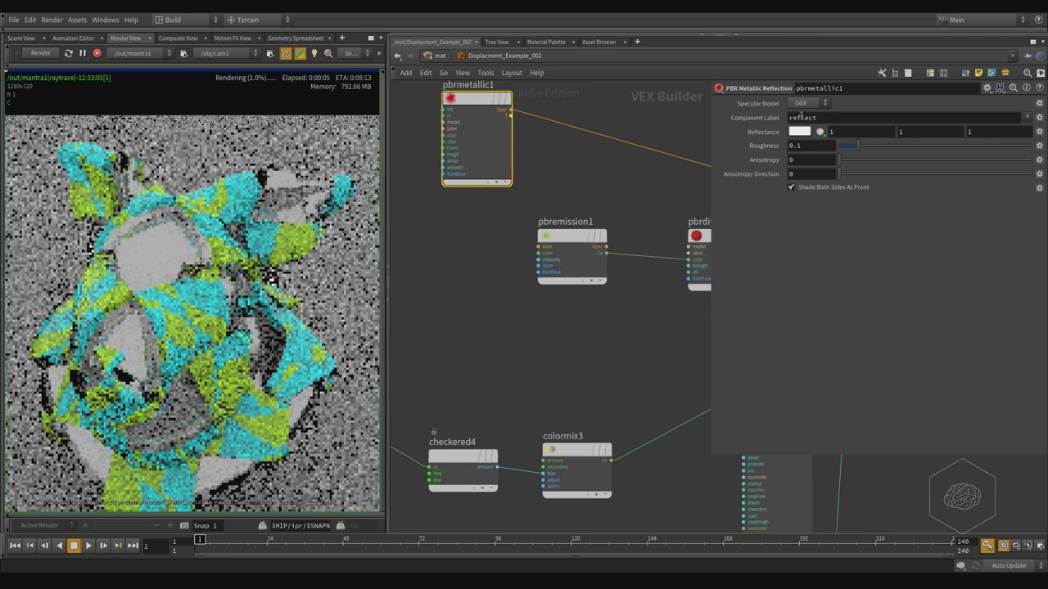
left_click(806, 133)
left_click(718, 130)
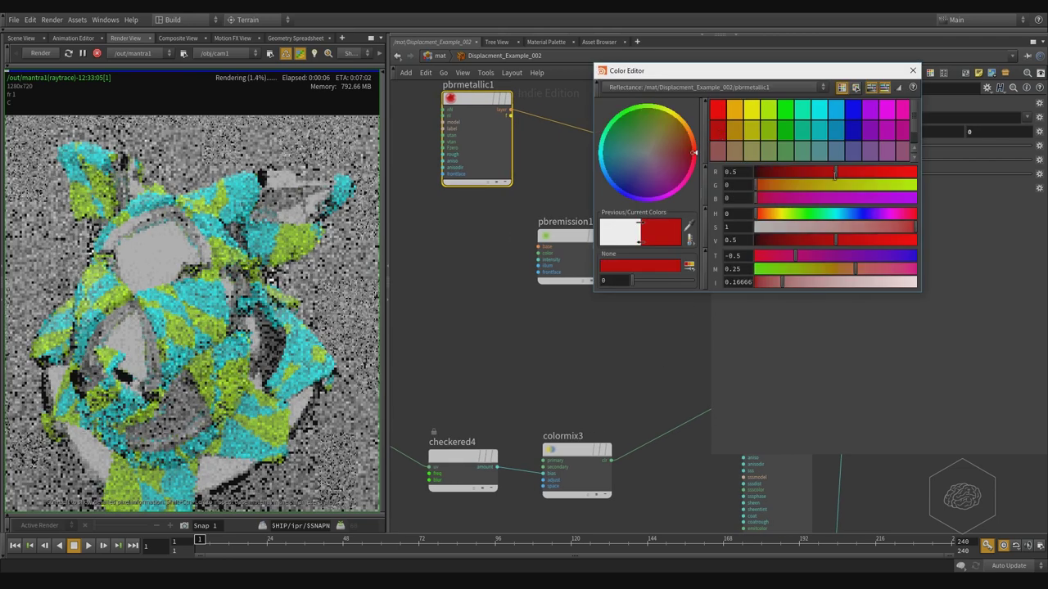
left_click(914, 71)
Step: Delete the PBR Emission node and move pbrmetallic1 closer to pbrdiffuse1
middle_click_drag(610, 289, 565, 304)
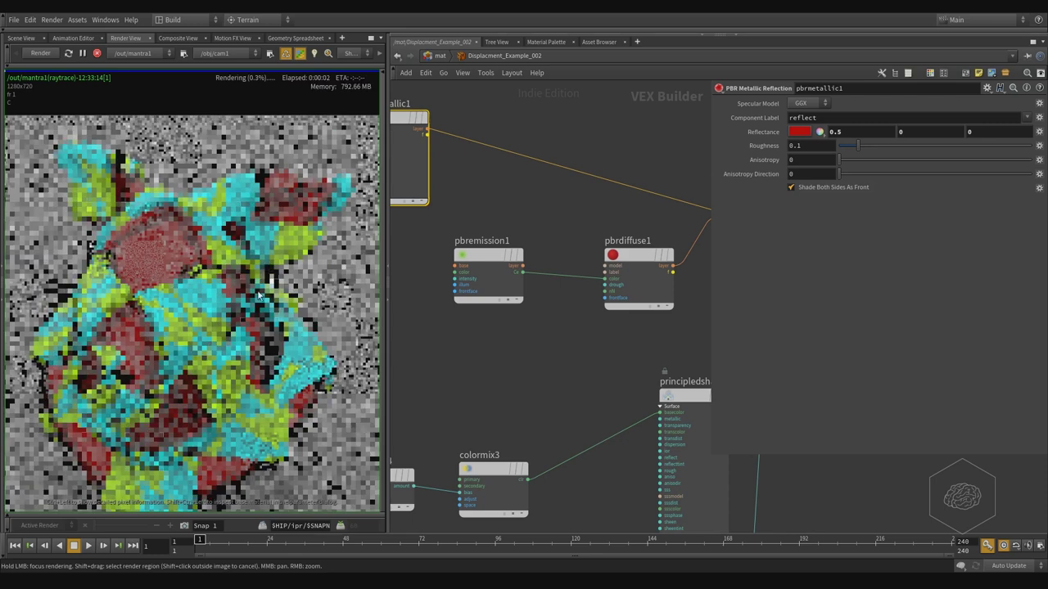
middle_click_drag(588, 318, 578, 324)
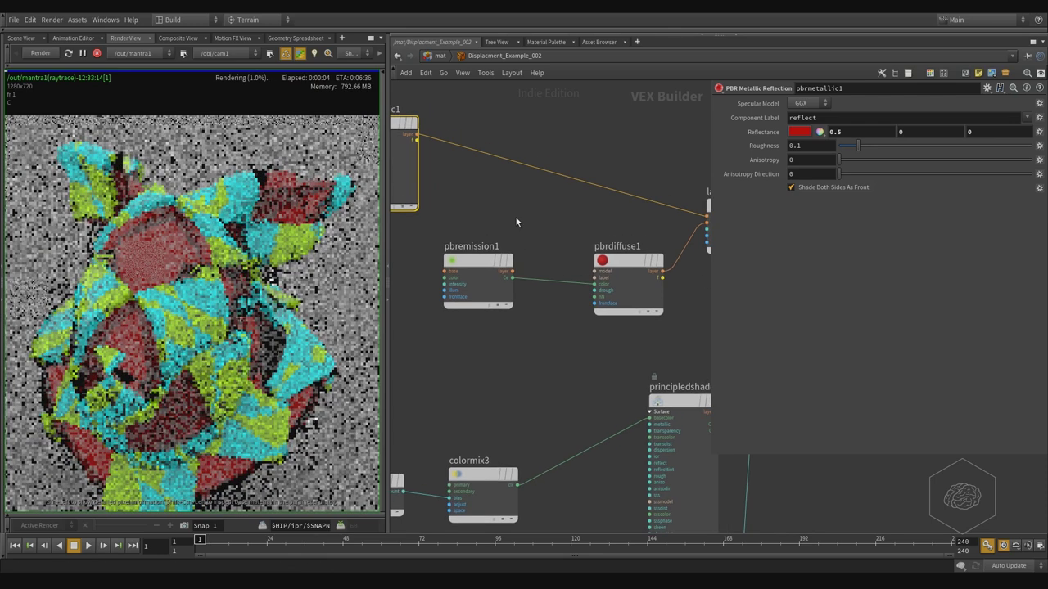
left_click(471, 295)
key("Delete")
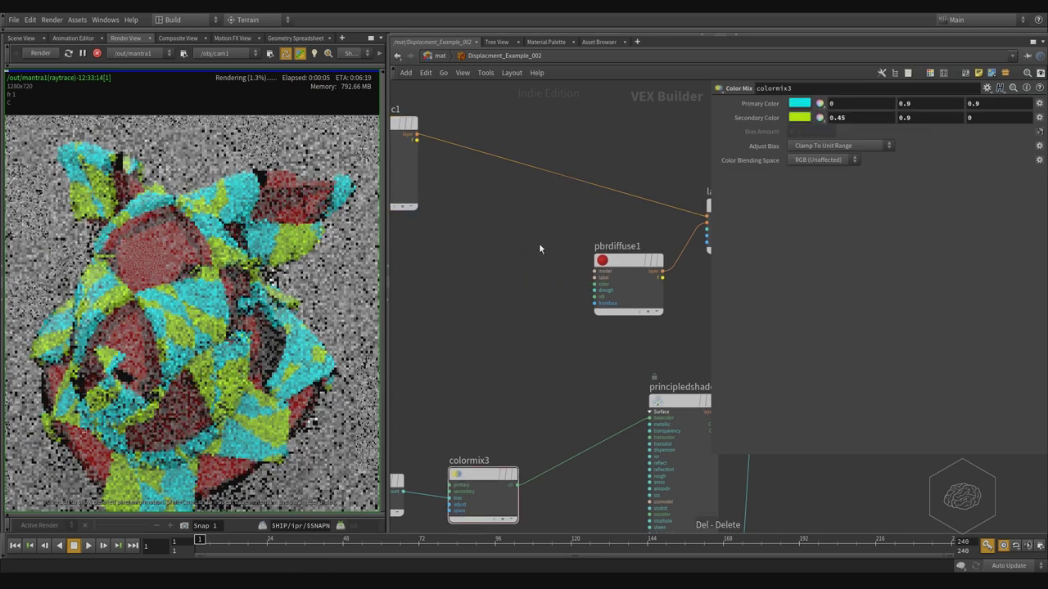
middle_click_drag(532, 259, 561, 283)
left_click_drag(419, 145, 502, 151)
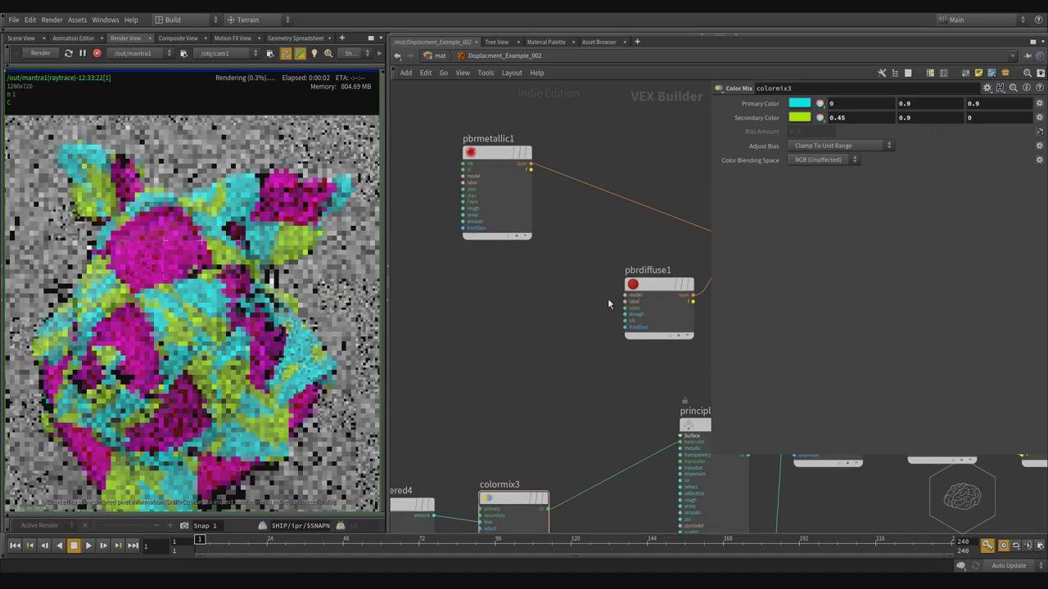
Step: Frame the whole shader network and return to the mat level with the three material builders
middle_click_drag(555, 282, 548, 213)
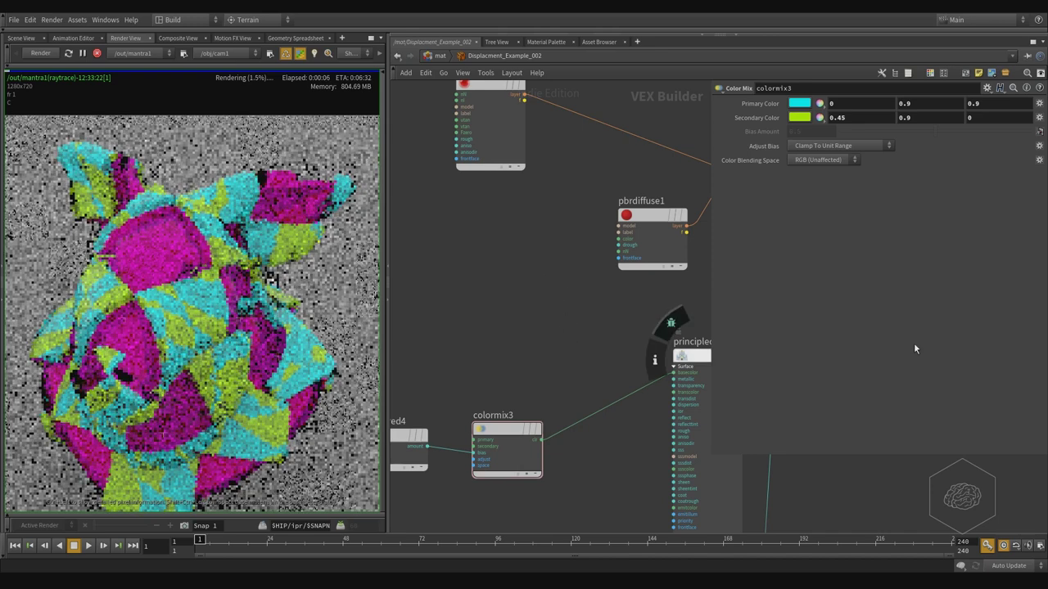
scroll(507, 270, "down", 2)
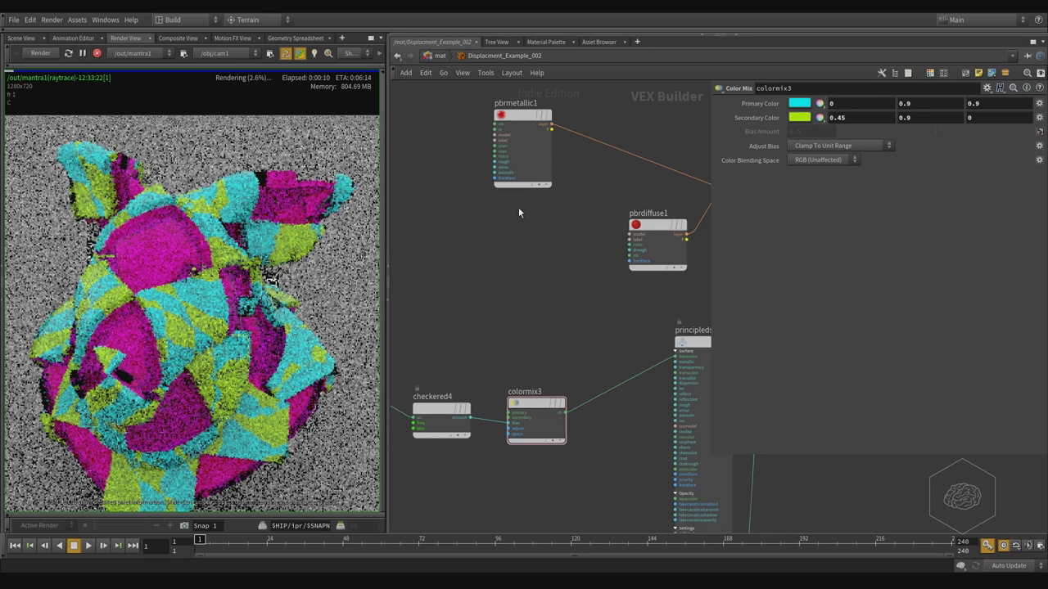
key("h")
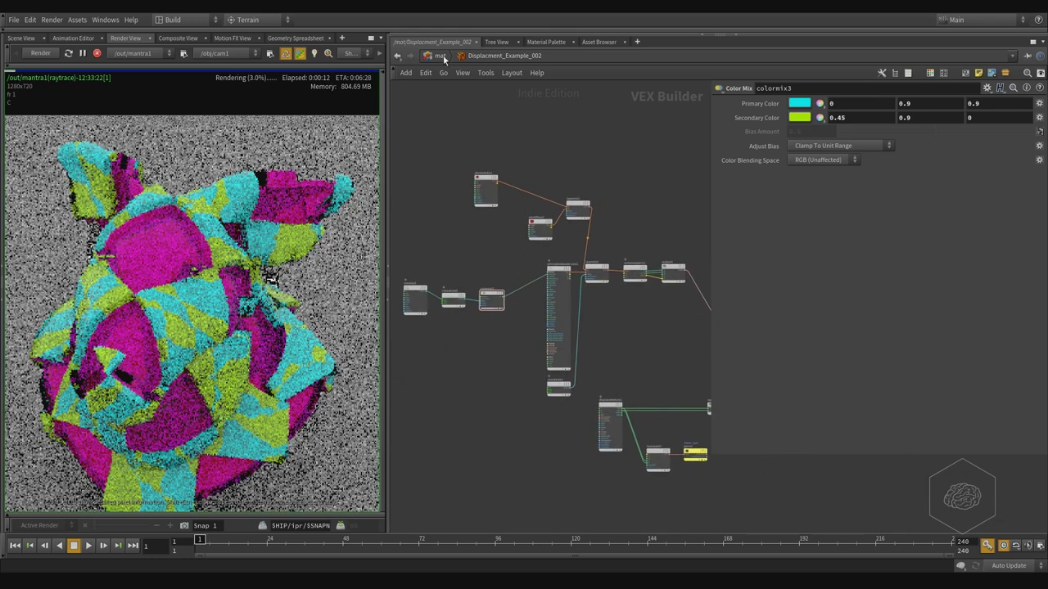
left_click(440, 56)
middle_click_drag(586, 290, 614, 360)
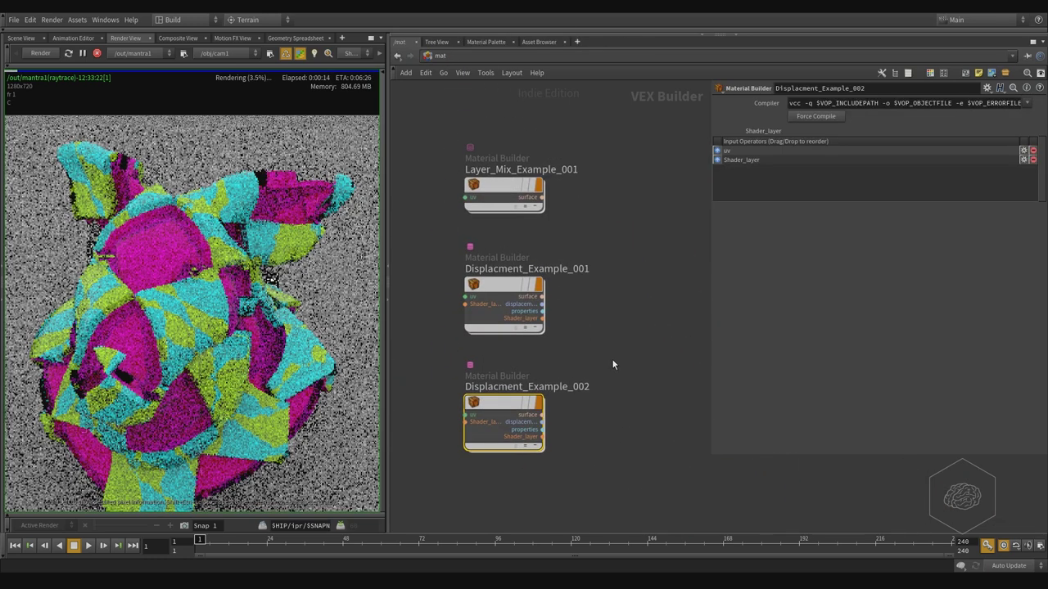